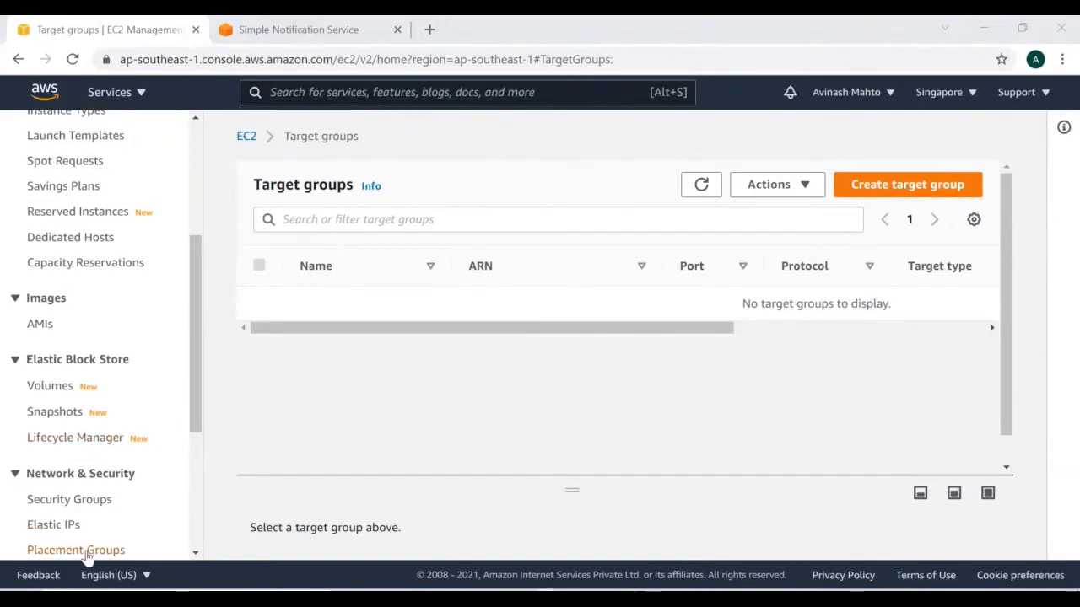
Step: Search the AWS services for "ec2", open the EC2 console and dismiss the welcome-back message
scroll(120, 472, "down", 3)
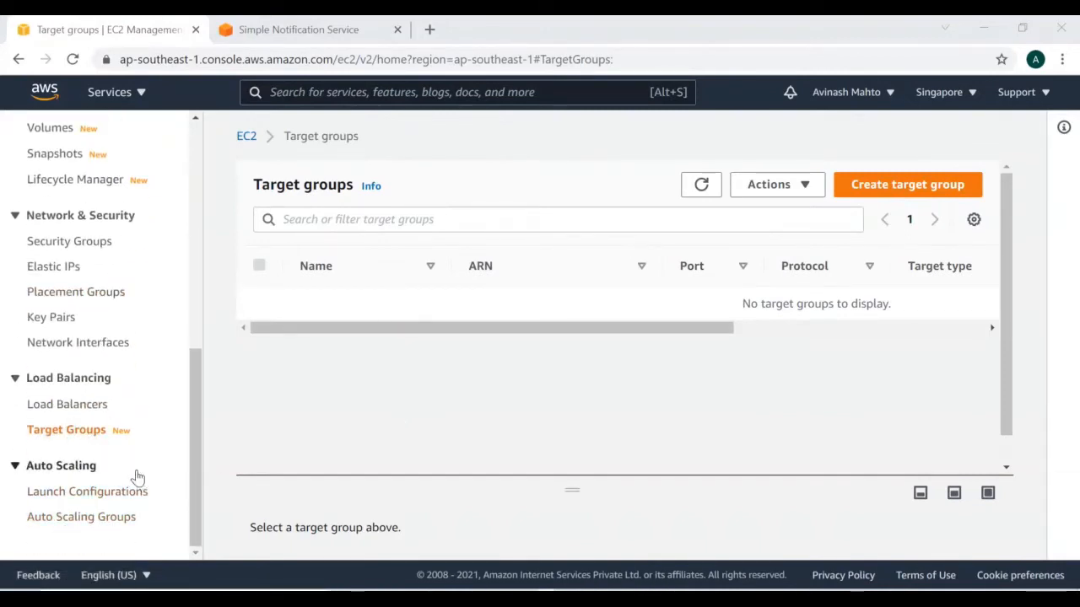
scroll(137, 478, "up", 5)
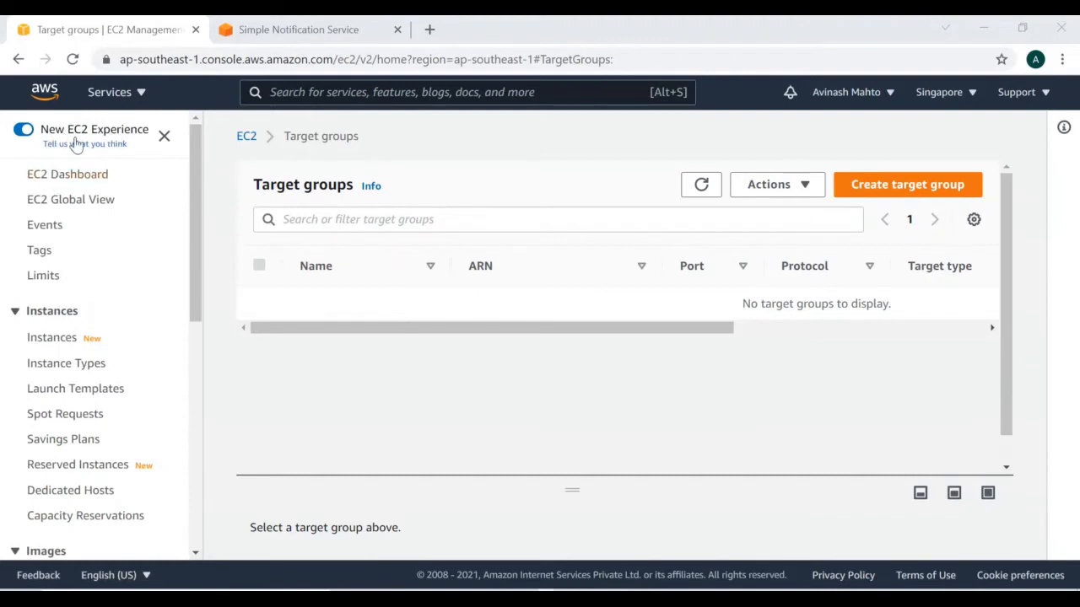
left_click(322, 91)
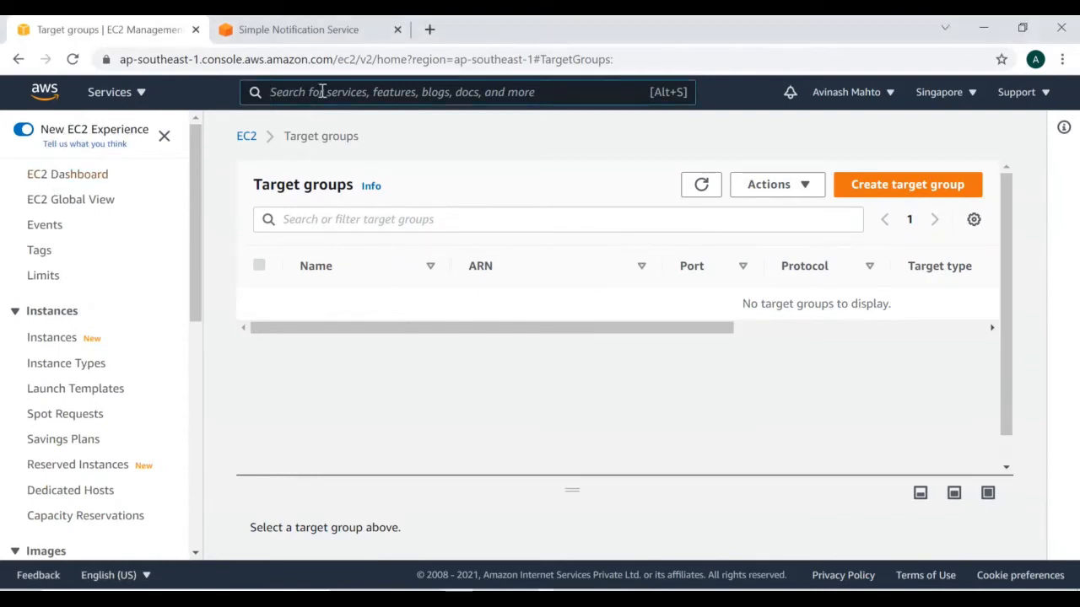
type("ec2")
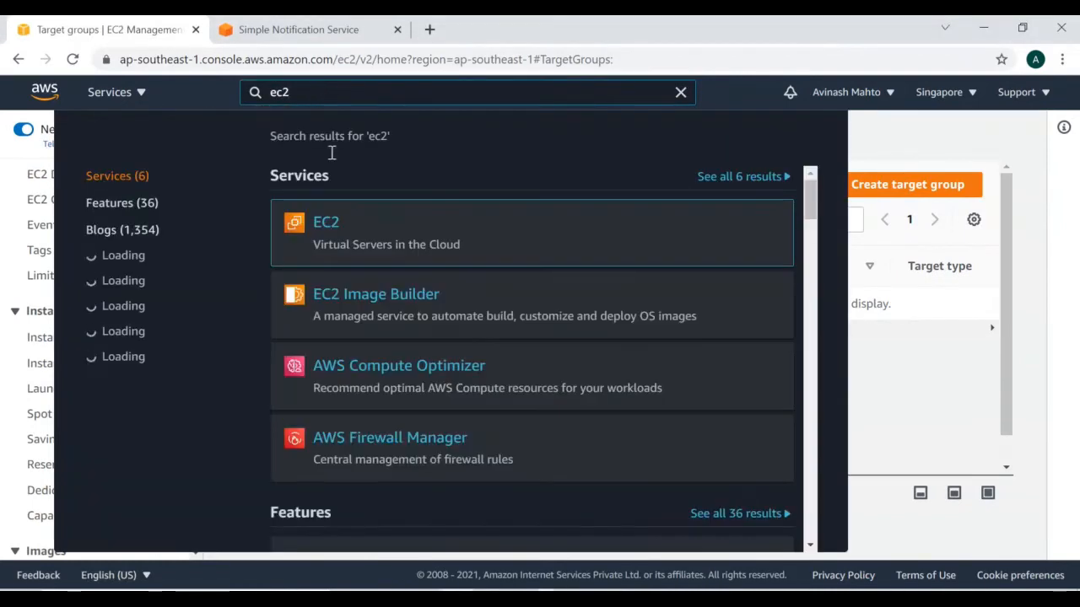
left_click(325, 224)
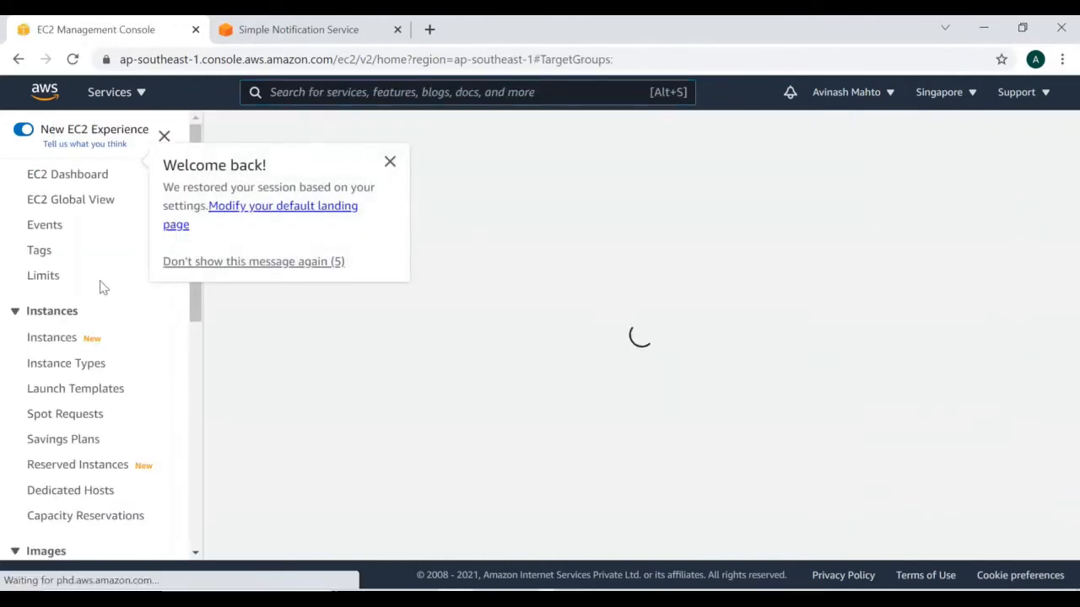
left_click(390, 161)
scroll(147, 340, "down", 6)
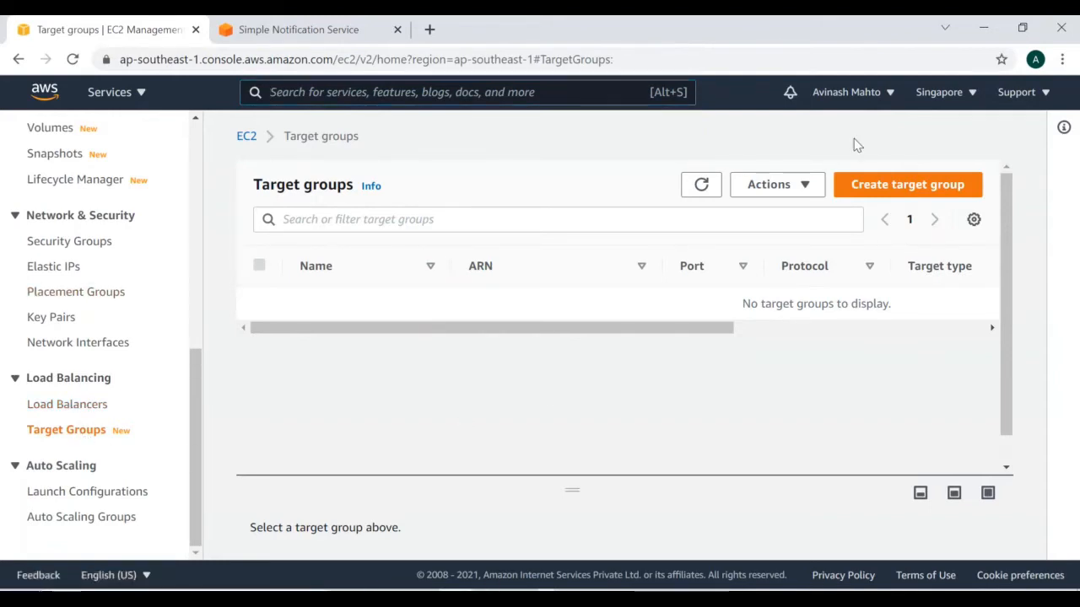
Step: Start a new target group for instances and name it devops-LB
left_click(877, 192)
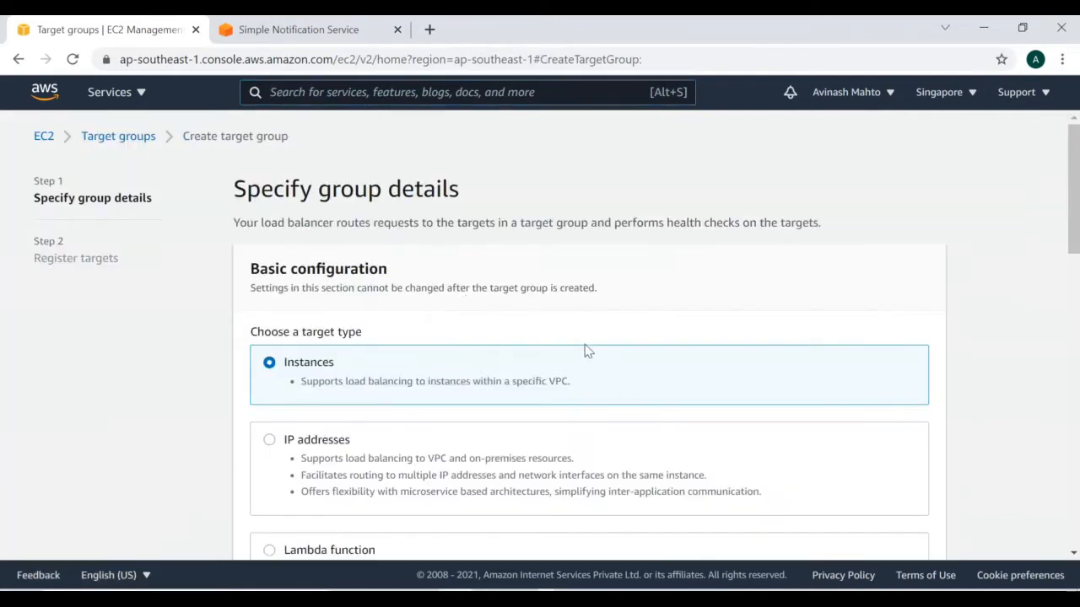
scroll(588, 351, "down", 5)
left_click(301, 325)
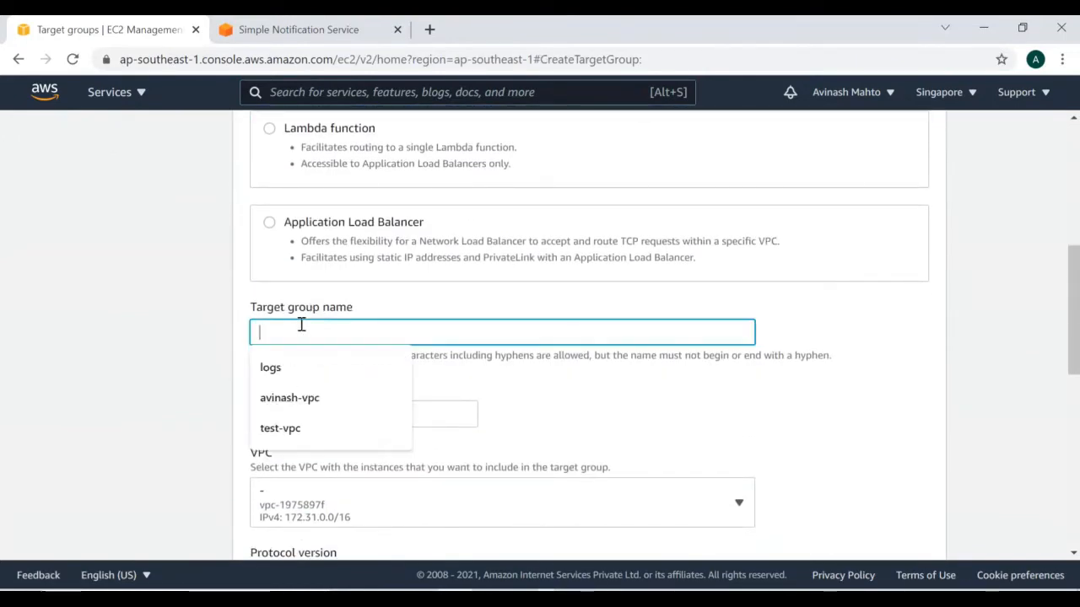
type("swvops")
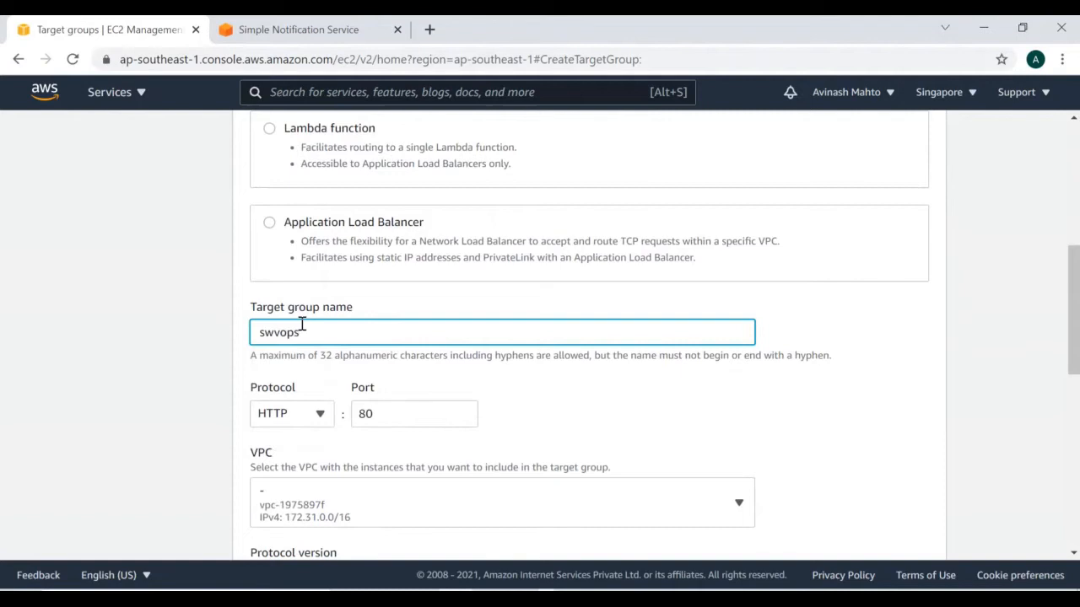
key("BackSpace")
type("de")
type("vops-")
type("t")
type("B")
Step: Keep the default protocol and health check settings and create the target group without registering any instances
scroll(518, 308, "down", 3)
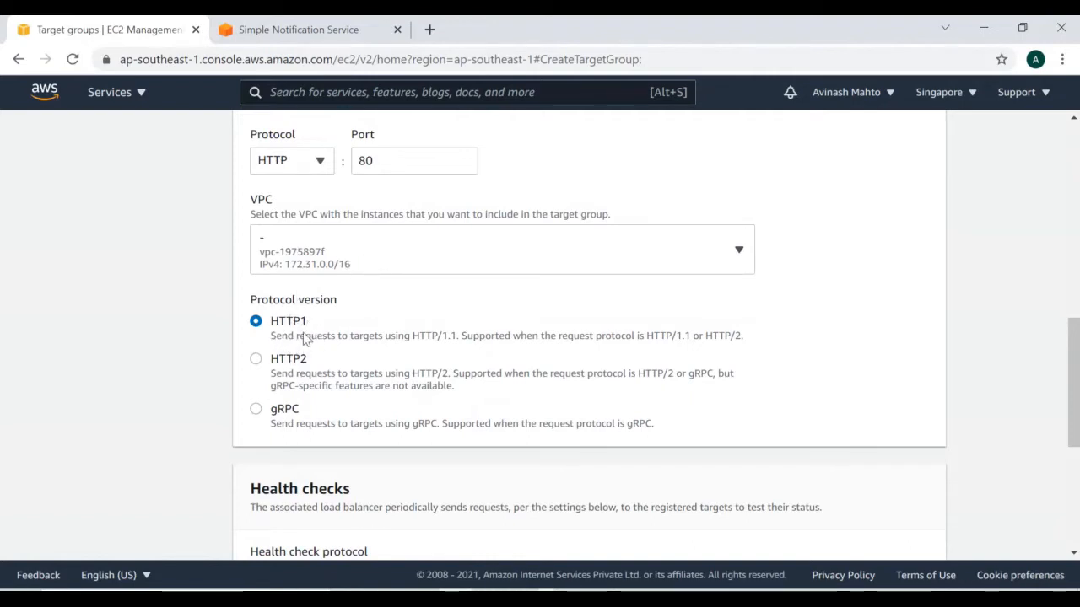
scroll(306, 337, "down", 4)
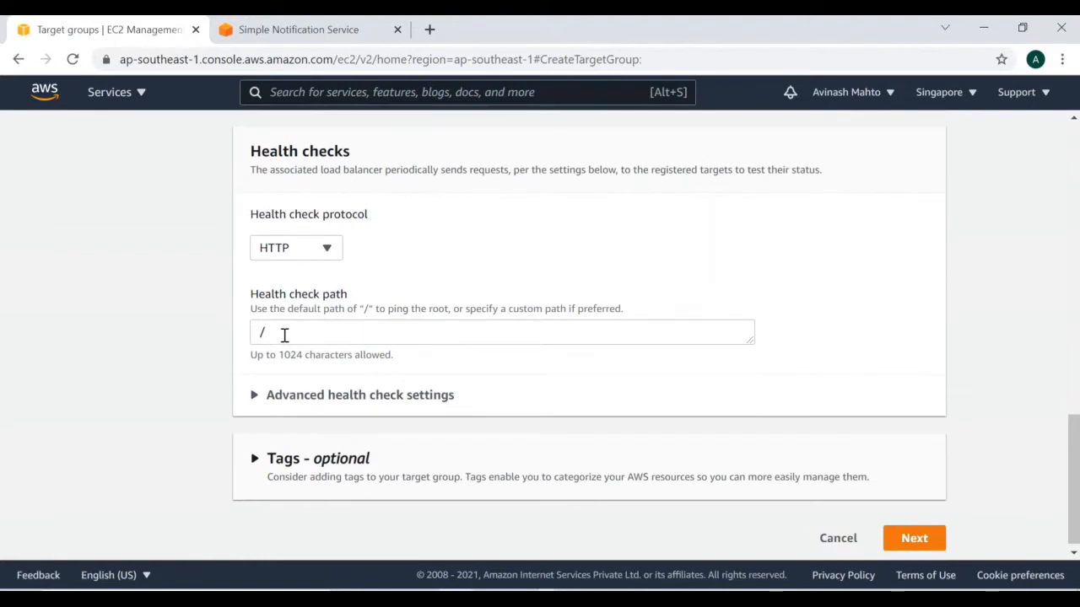
left_click(284, 335)
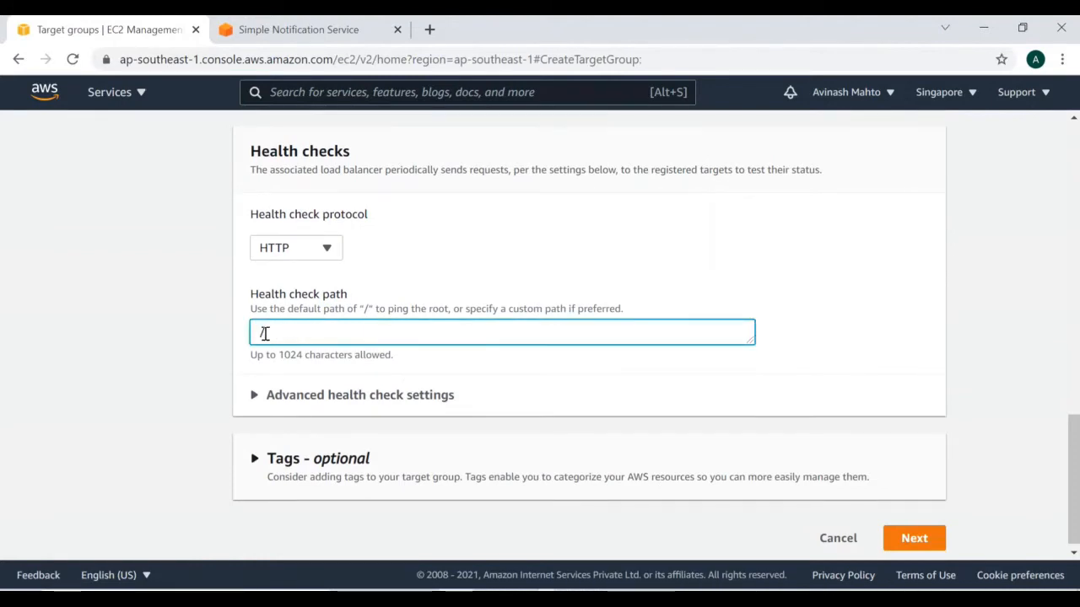
left_click(916, 540)
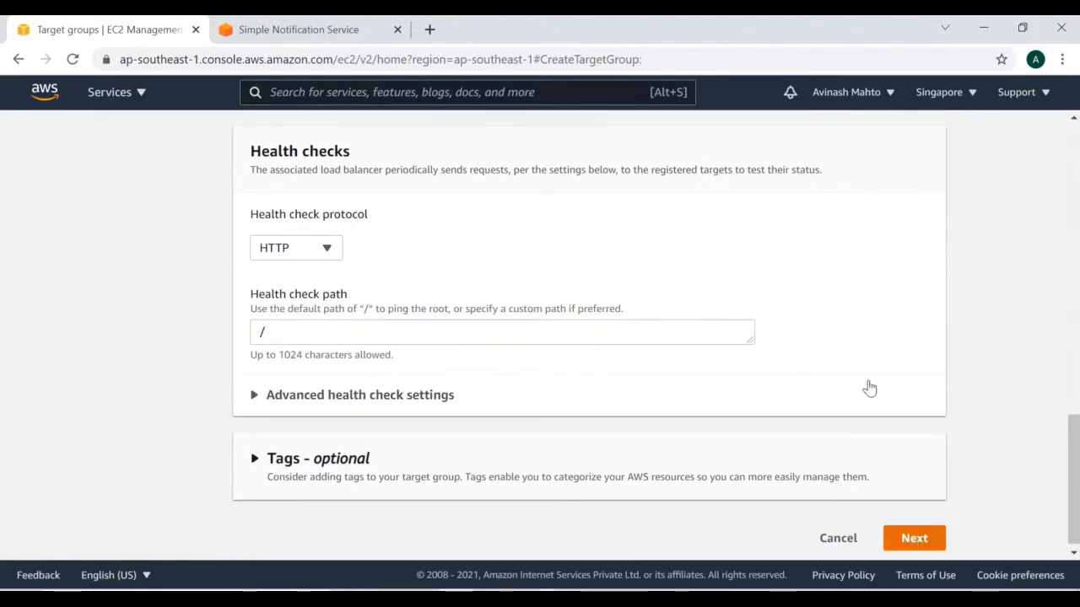
scroll(661, 292, "down", 2)
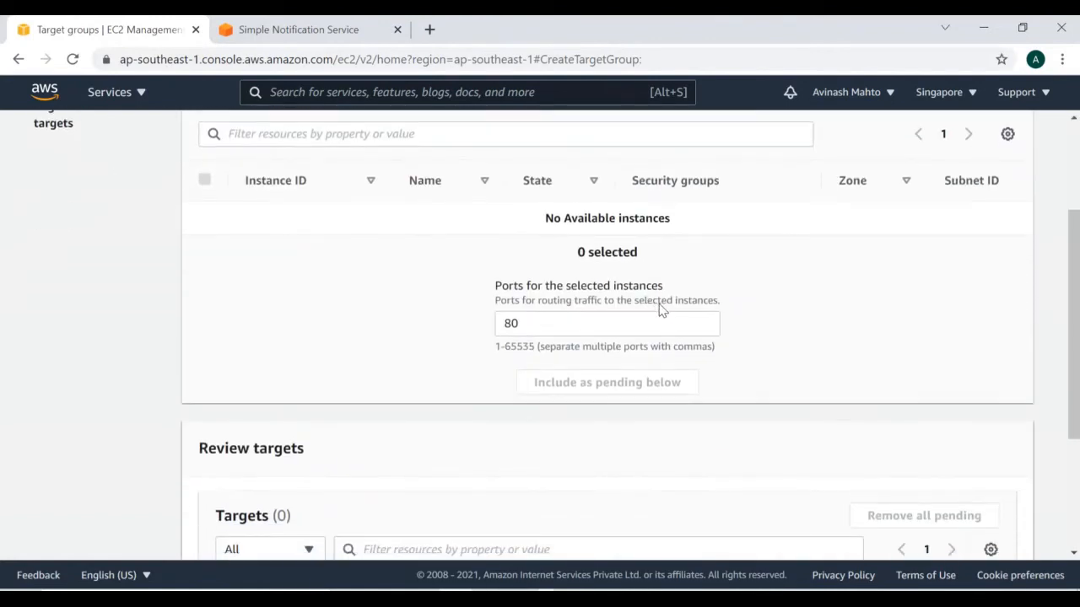
scroll(682, 300, "down", 2)
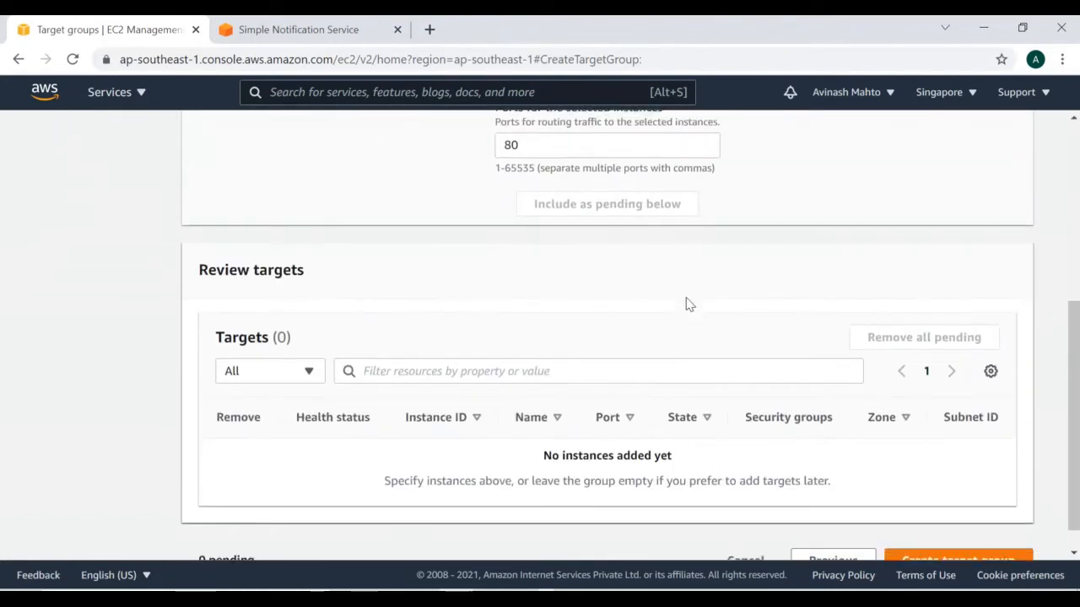
left_click(909, 531)
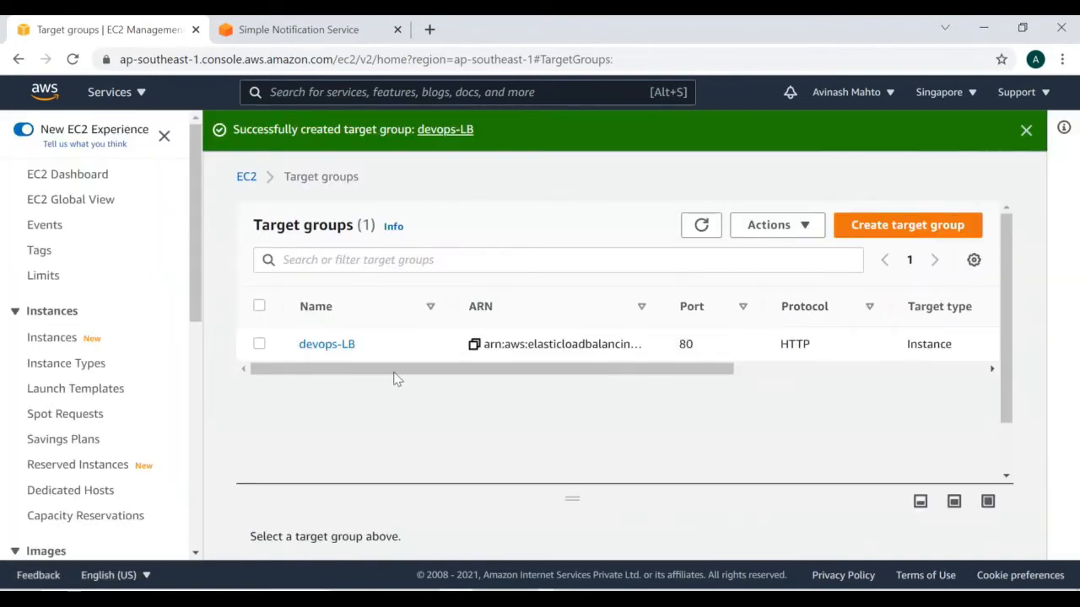
Step: Start creating a load balancer from the EC2 load balancers page, choosing the Application Load Balancer type
scroll(187, 388, "down", 6)
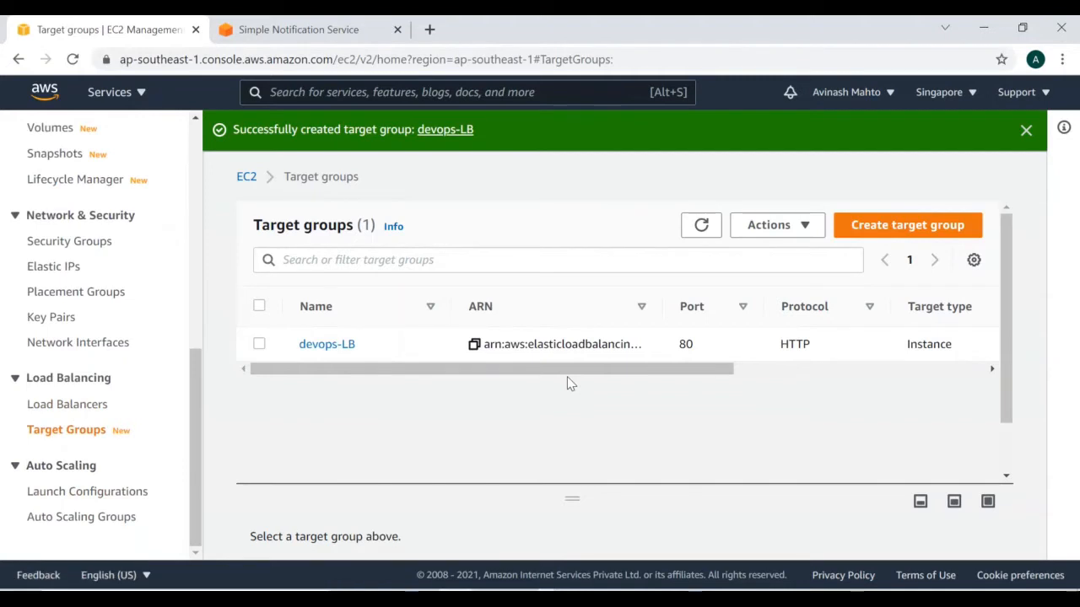
left_click(88, 408)
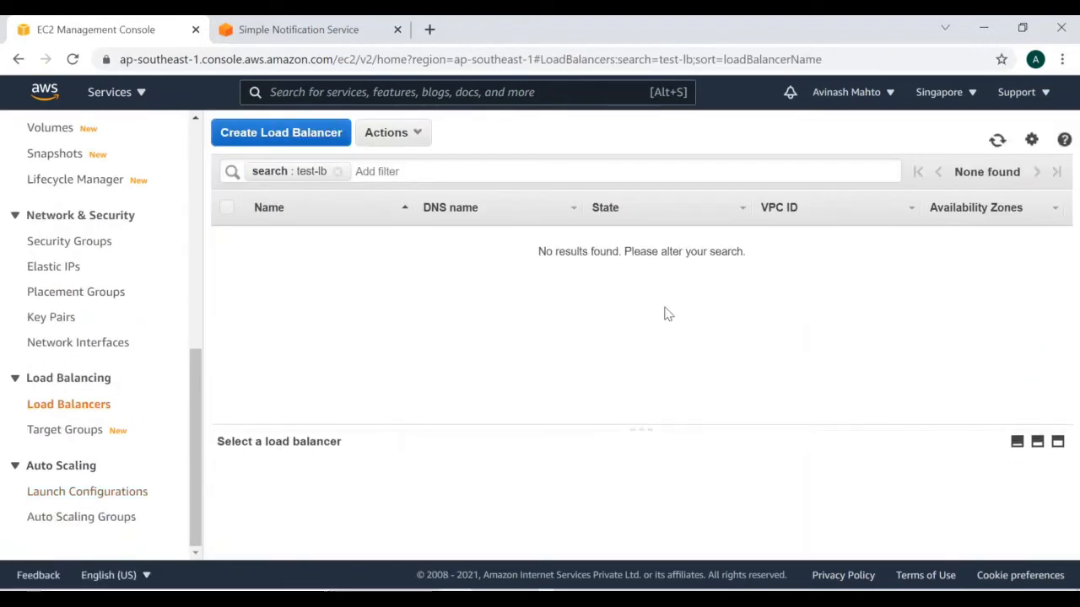
left_click(282, 137)
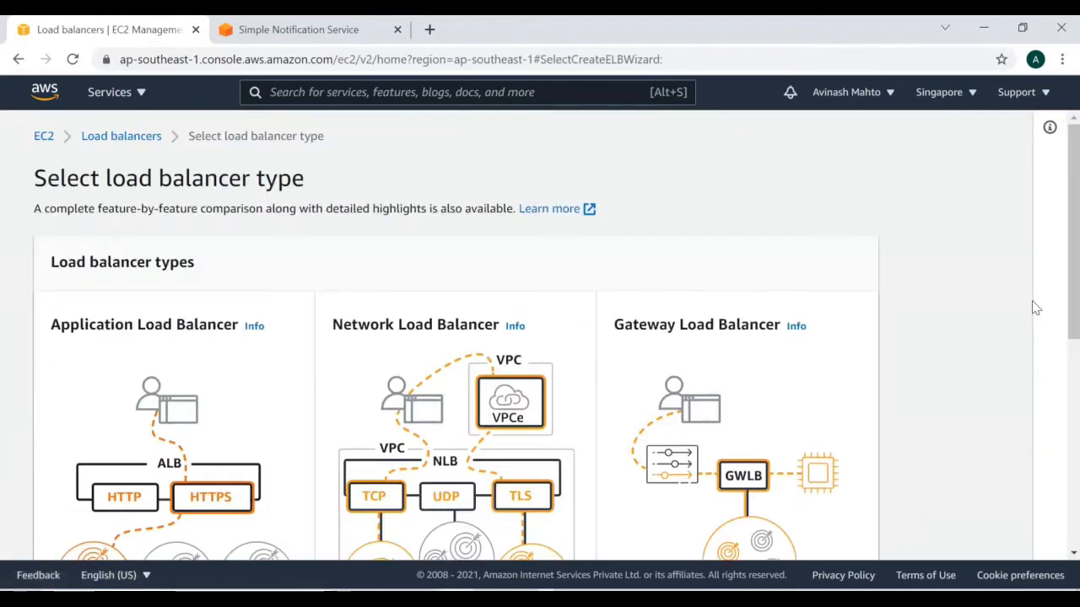
scroll(581, 335, "down", 4)
scroll(154, 186, "up", 2)
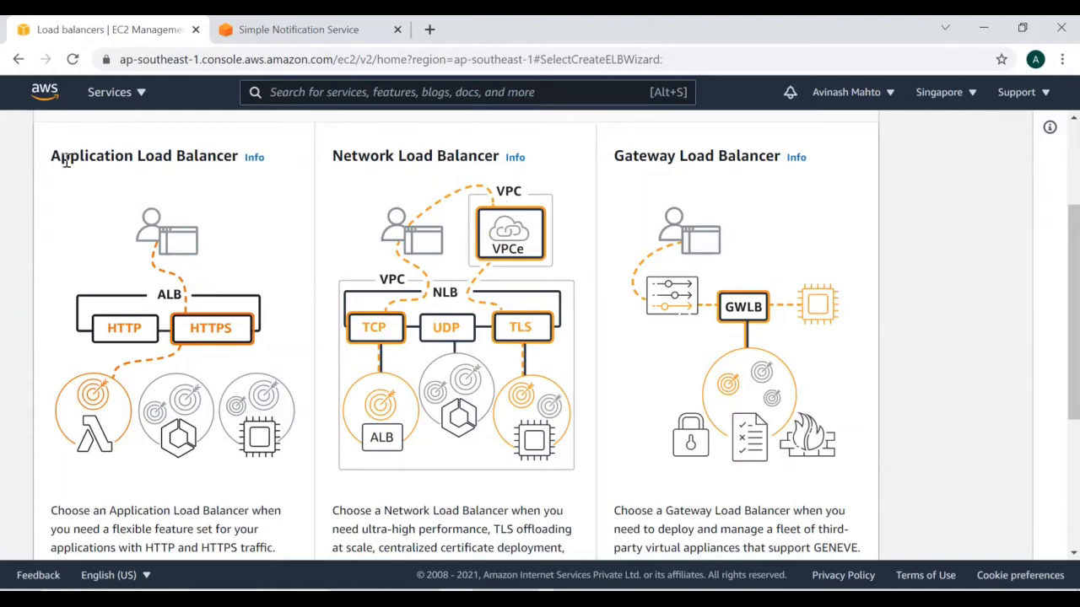
scroll(227, 379, "down", 3)
scroll(194, 422, "up", 3)
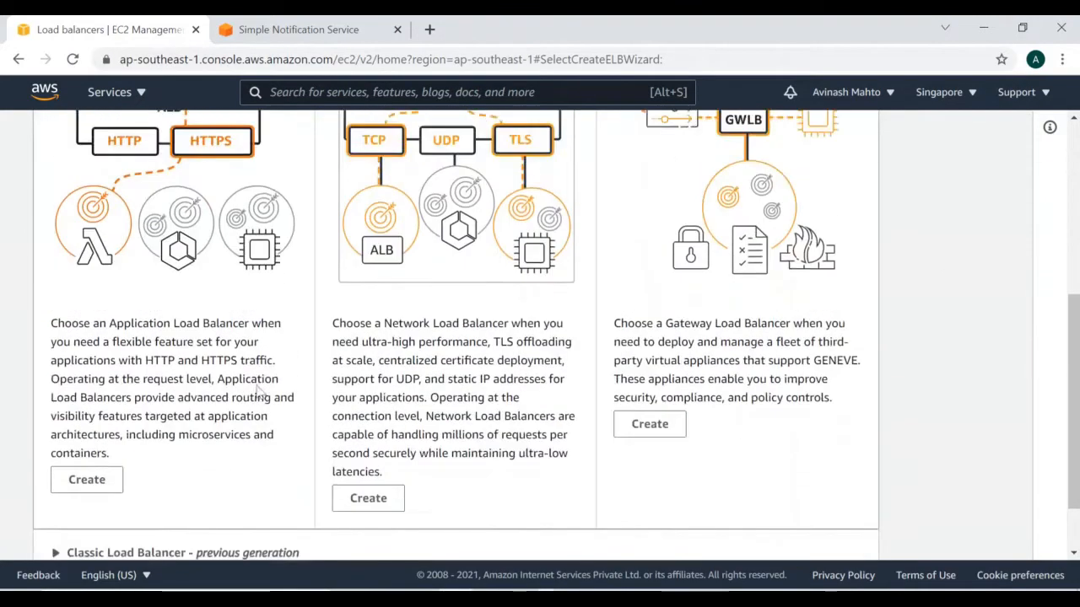
scroll(169, 454, "down", 3)
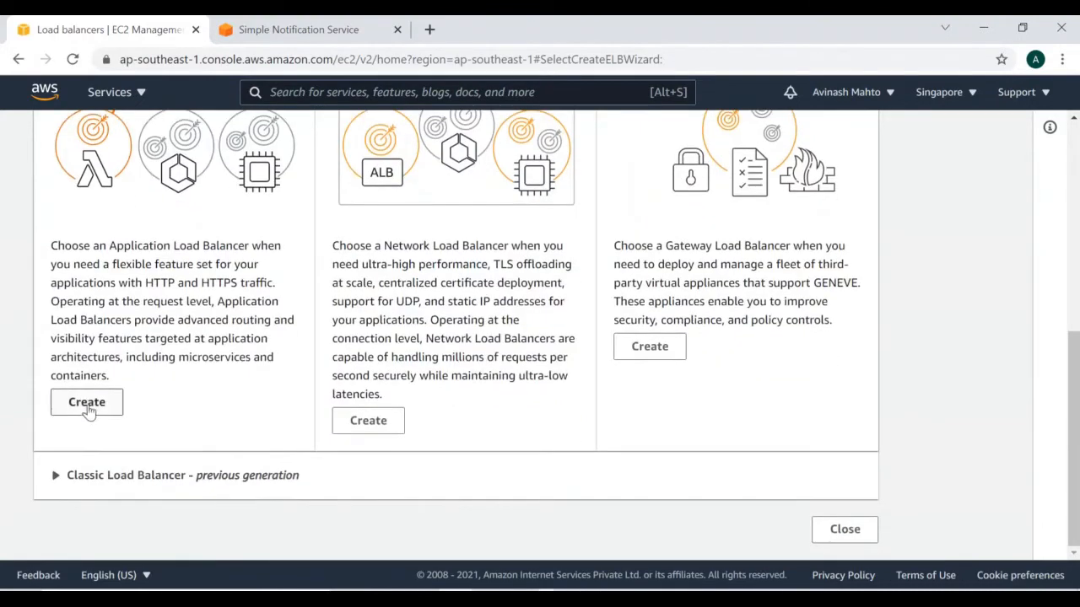
left_click(87, 405)
Step: Name the load balancer devops-LB in its basic configuration
scroll(540, 385, "down", 3)
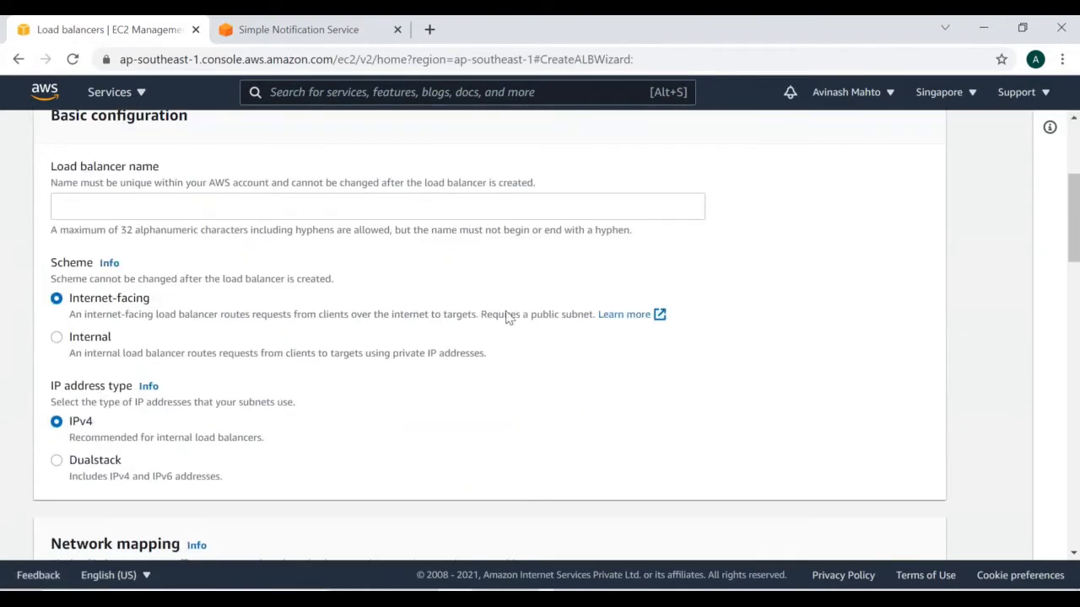
left_click(95, 205)
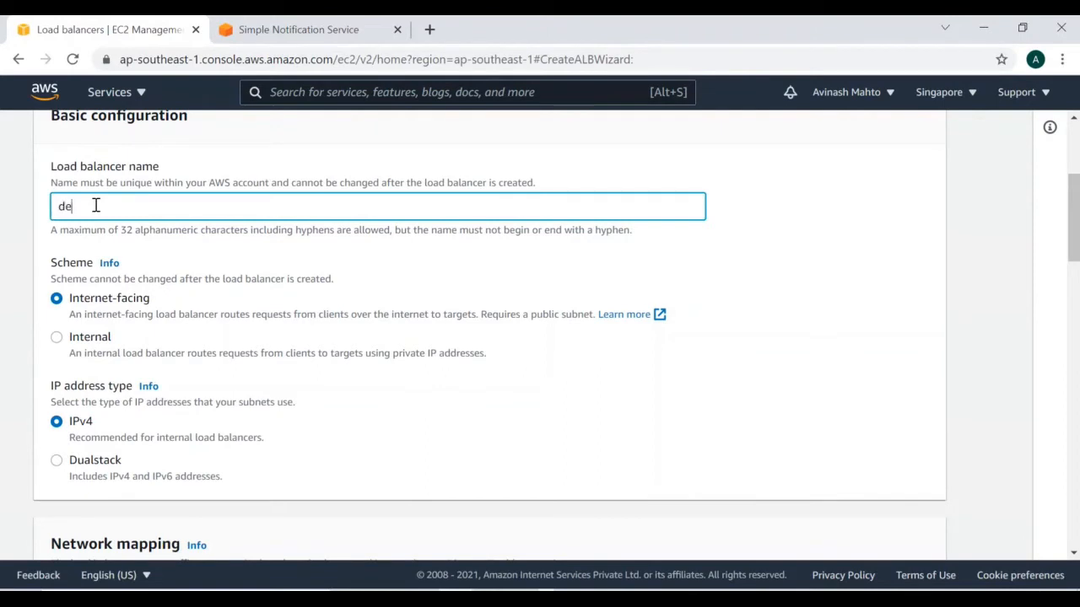
type("devOps-LB")
Step: Map the load balancer to the availability zones ap-southeast-1a and ap-southeast-1b with their default subnets
scroll(223, 346, "down", 5)
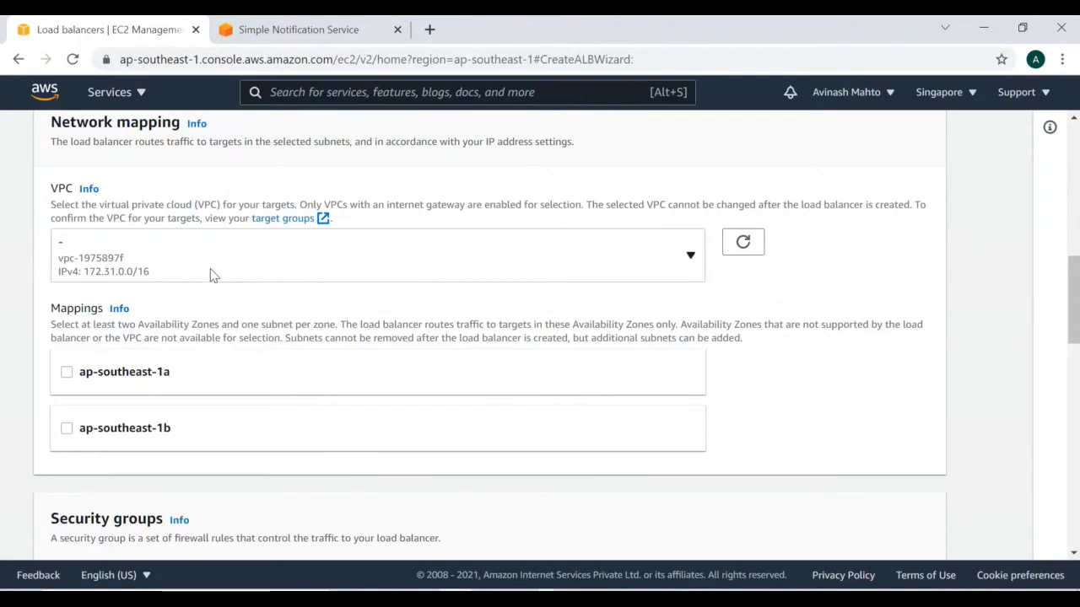
scroll(253, 320, "down", 1)
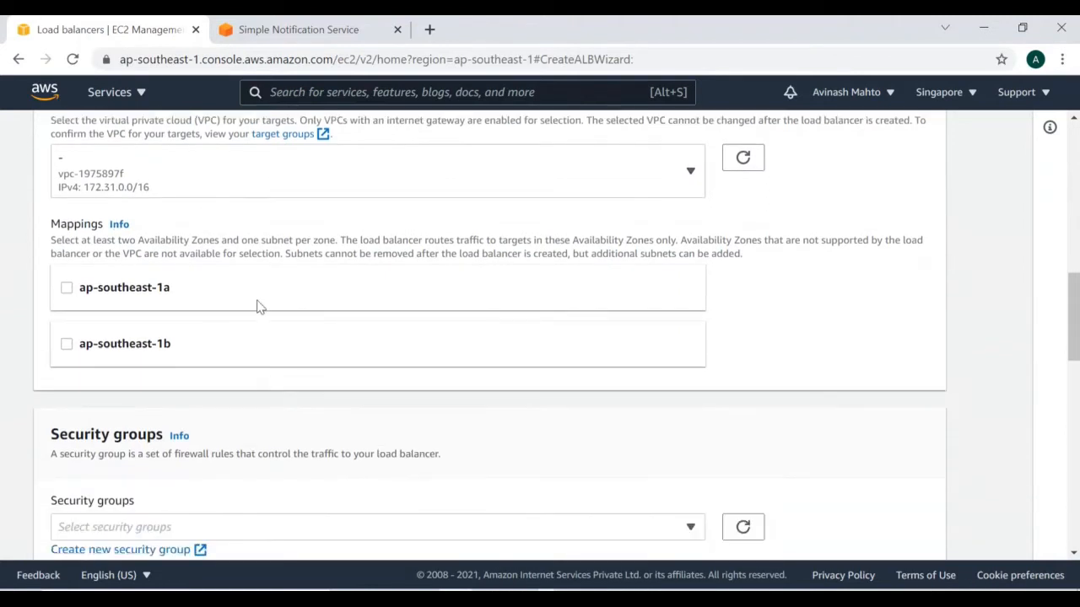
left_click(67, 288)
scroll(74, 395, "down", 2)
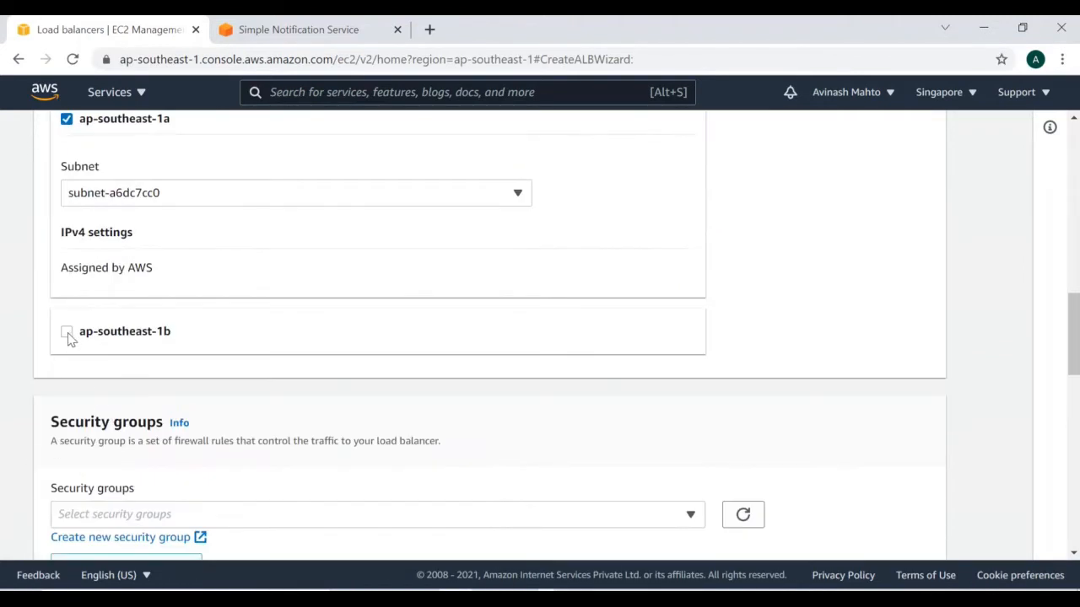
left_click(66, 332)
scroll(264, 350, "up", 2)
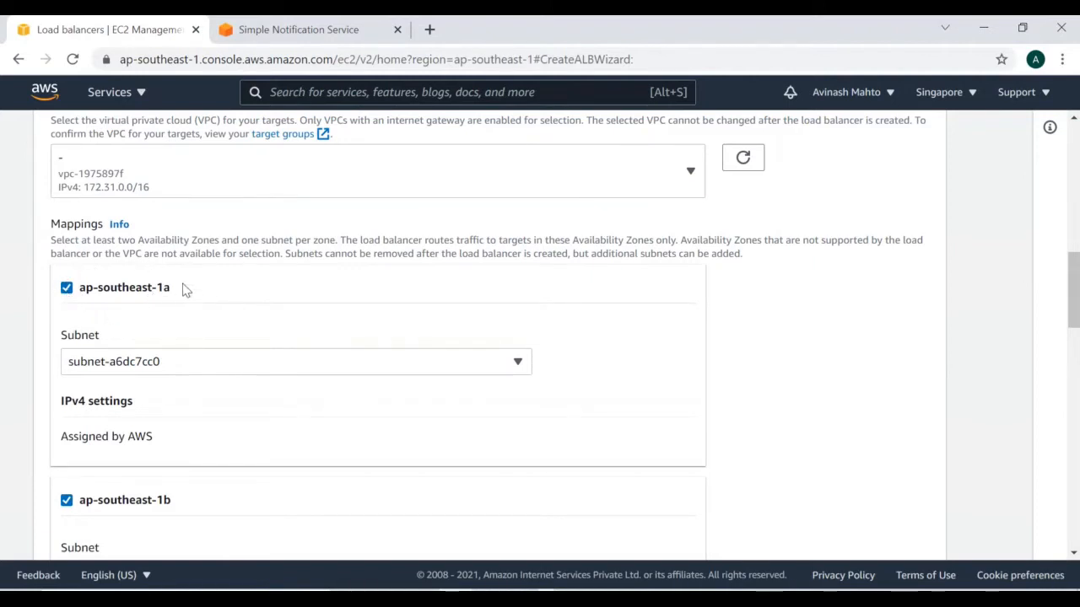
scroll(189, 326, "down", 3)
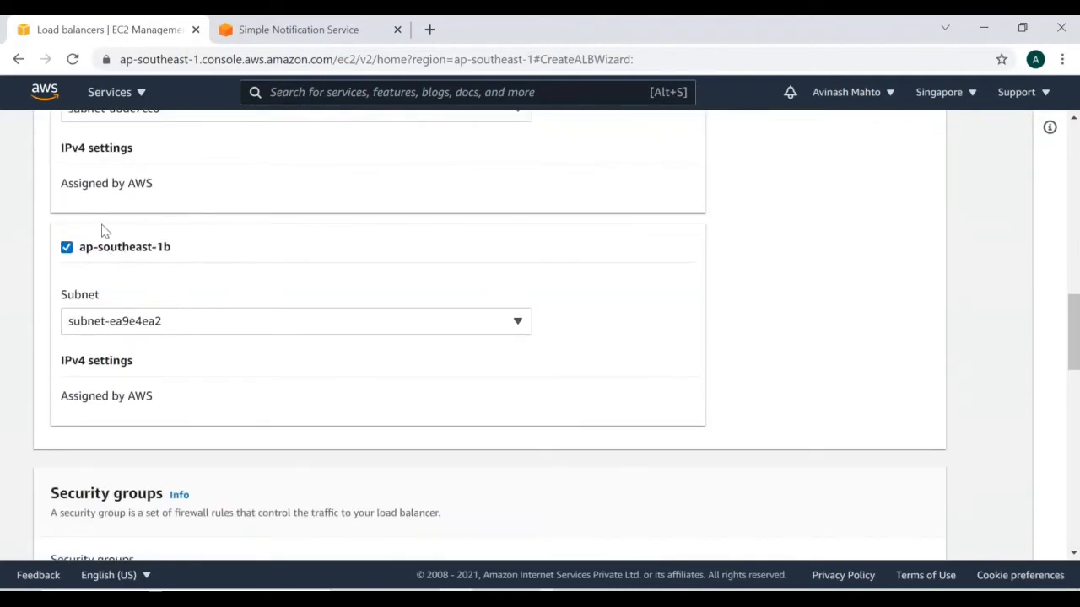
scroll(312, 278, "down", 2)
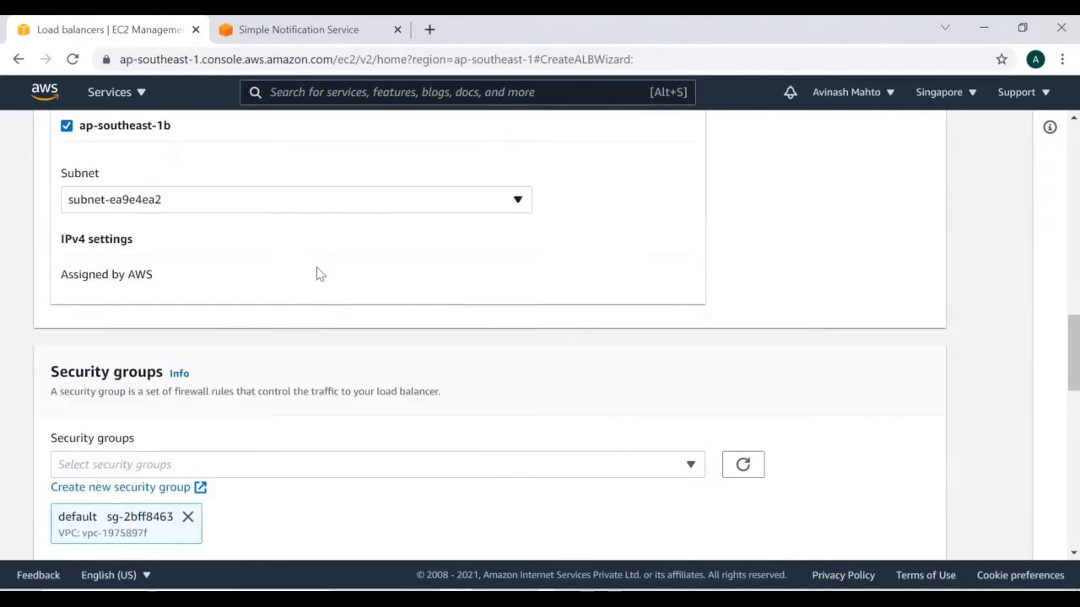
Step: Set the HTTP:80 listener to forward to the devops-LB target group and create the load balancer
scroll(302, 269, "down", 6)
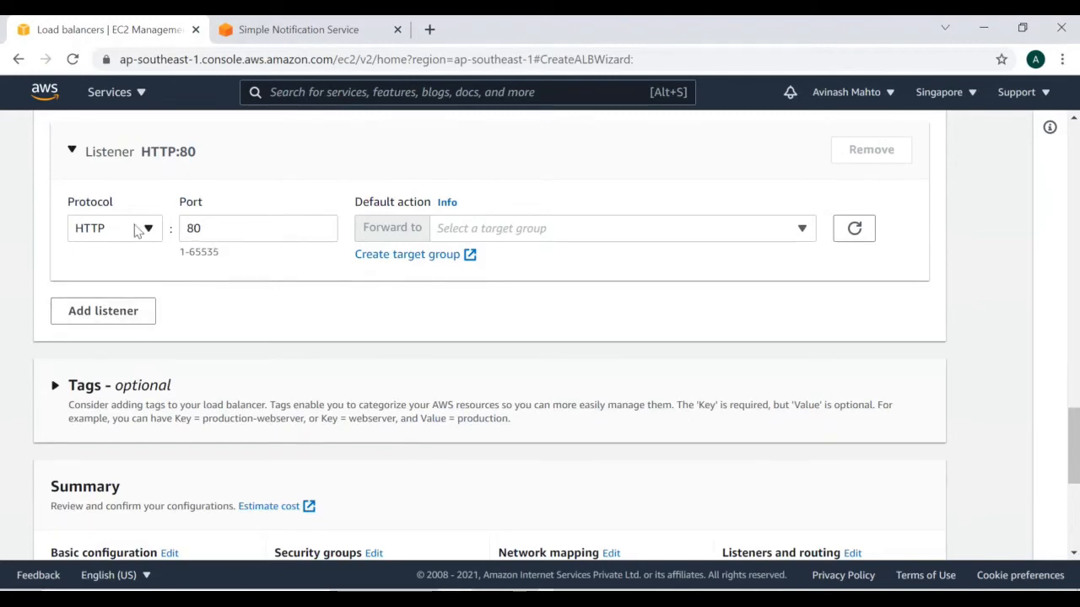
scroll(320, 335, "down", 4)
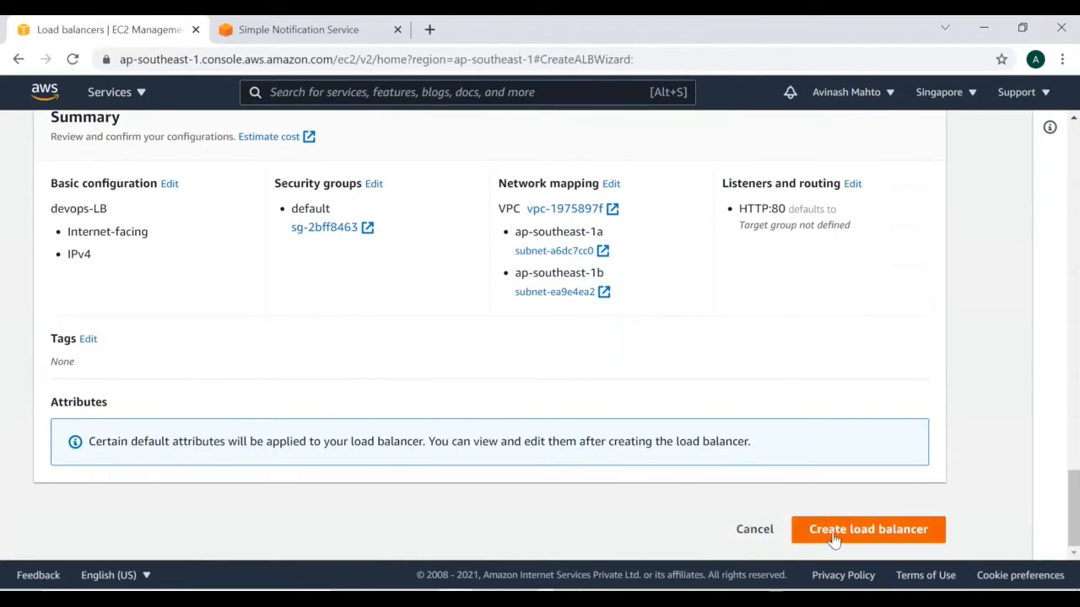
scroll(645, 409, "up", 3)
scroll(642, 408, "up", 4)
left_click(554, 460)
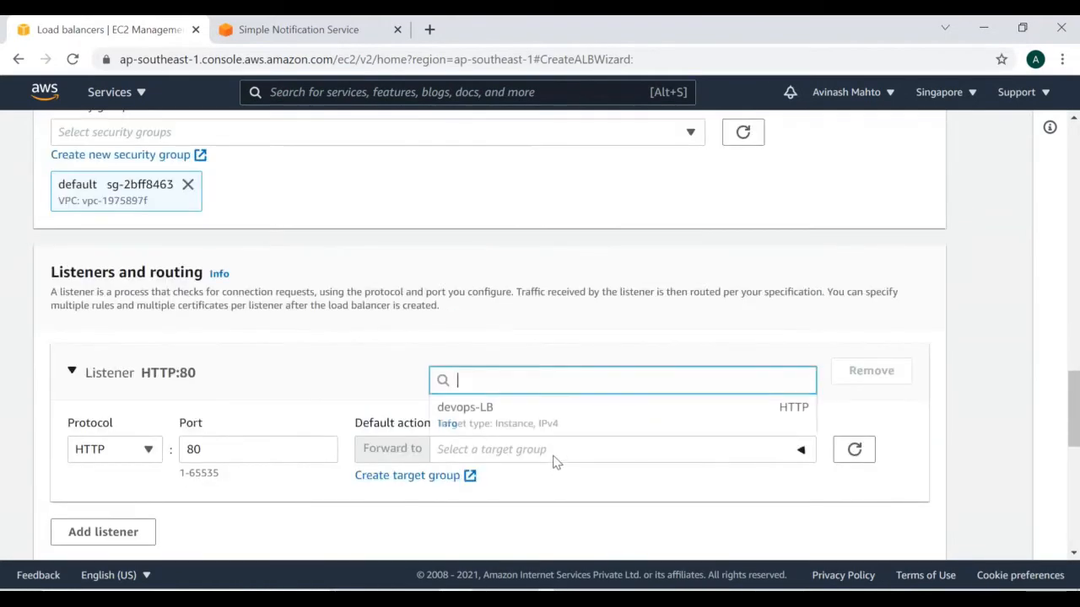
left_click(474, 414)
scroll(688, 483, "down", 7)
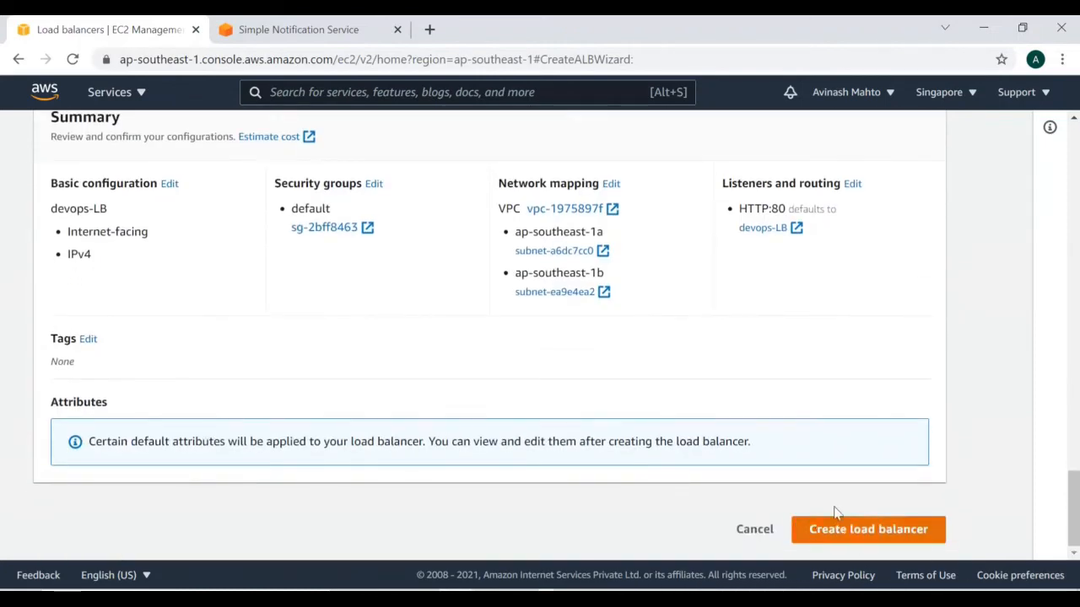
left_click(833, 528)
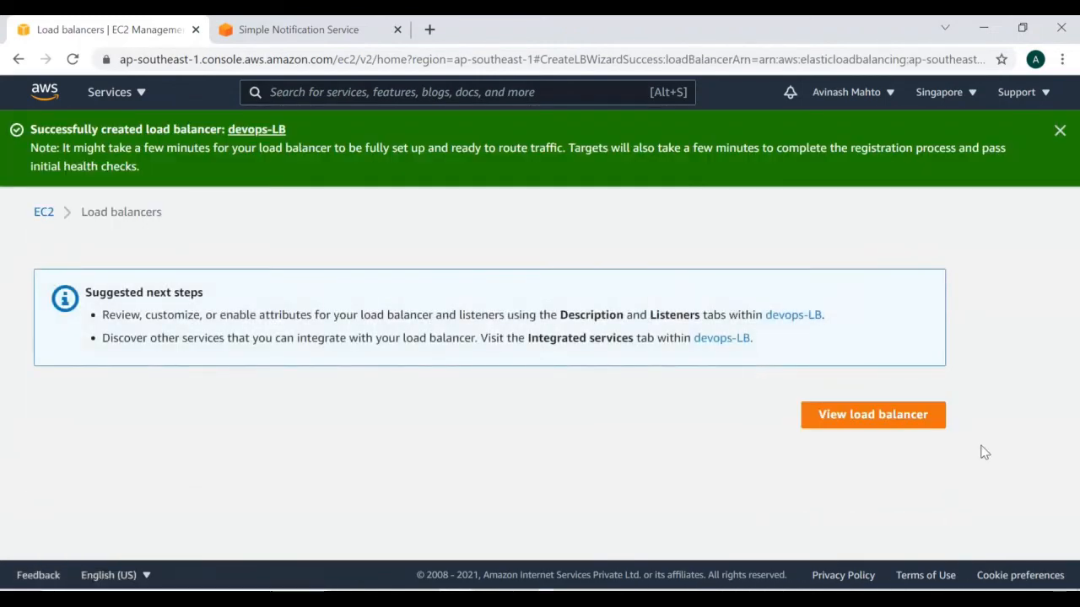
Step: Leave the load balancer confirmation, go to EC2 Auto Scaling groups and start creating an Auto Scaling group
left_click(853, 417)
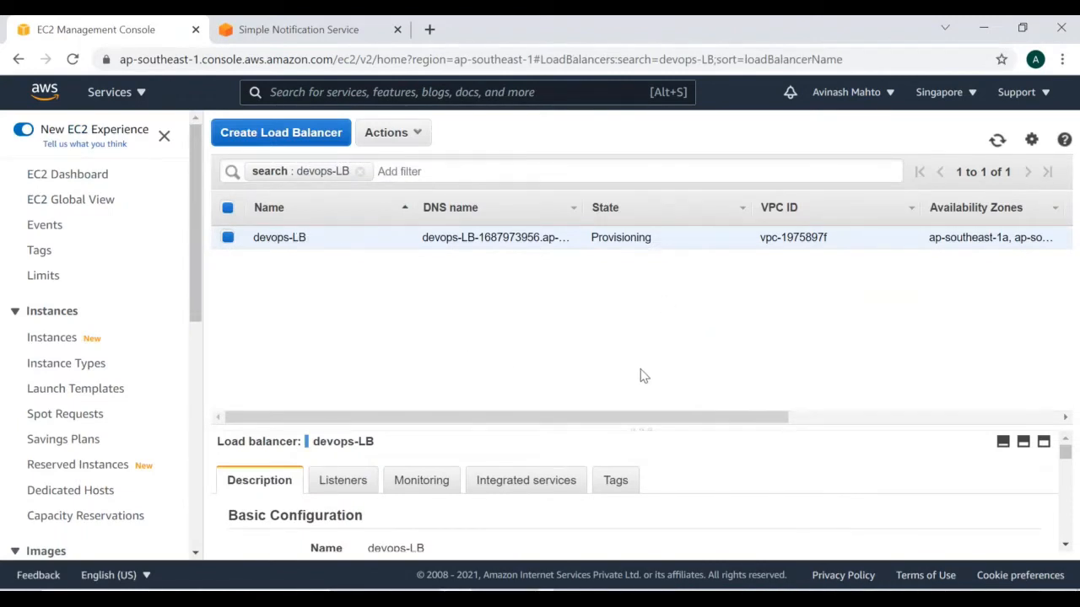
scroll(192, 375, "down", 6)
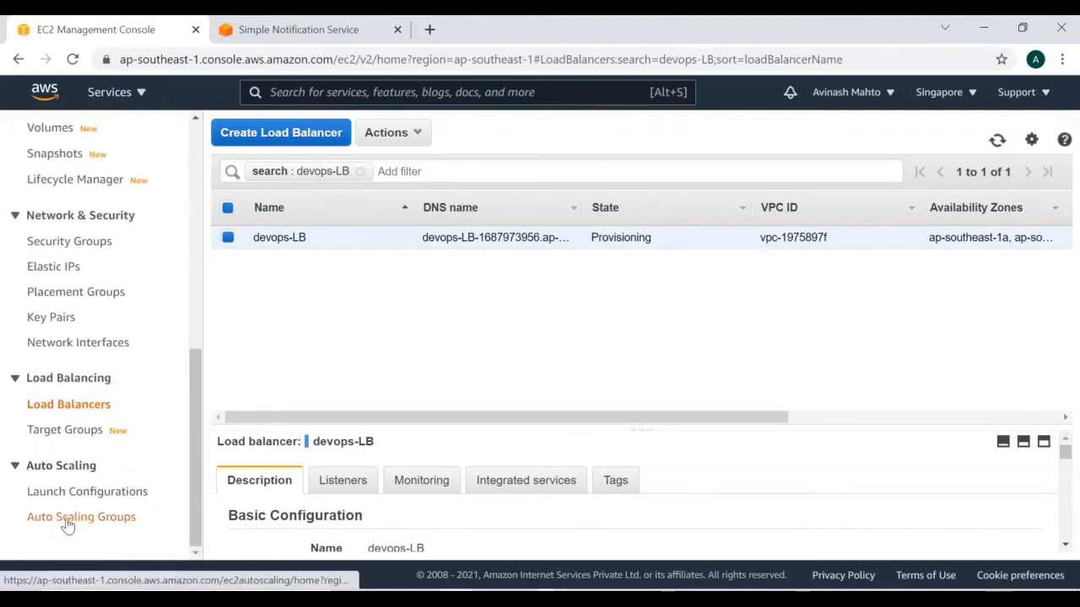
left_click(85, 523)
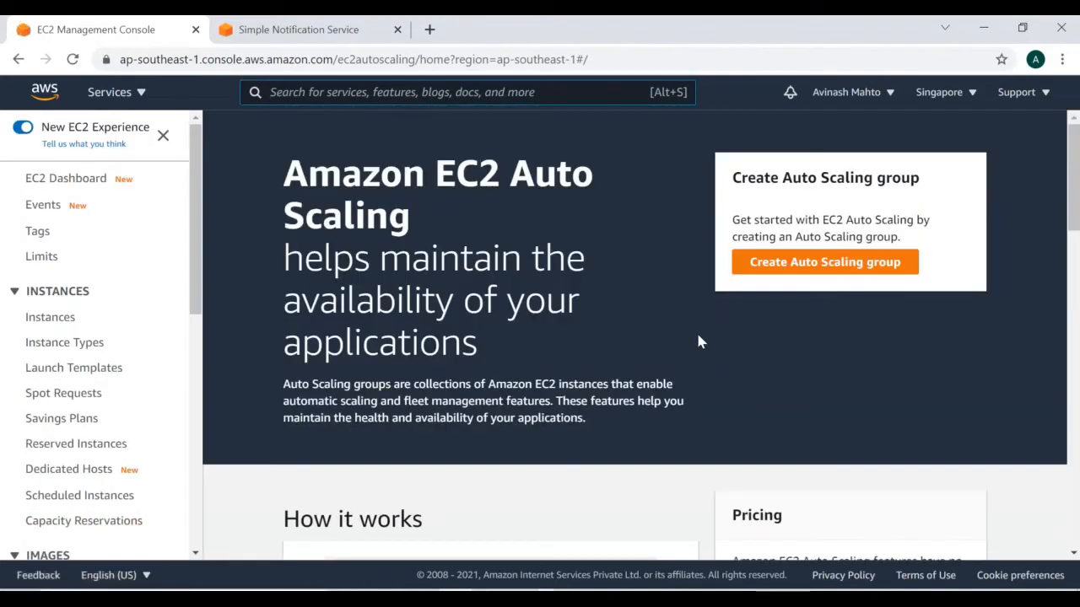
left_click(784, 262)
Step: Name the Auto Scaling group devops-autoscale and look through the available launch templates
left_click(520, 389)
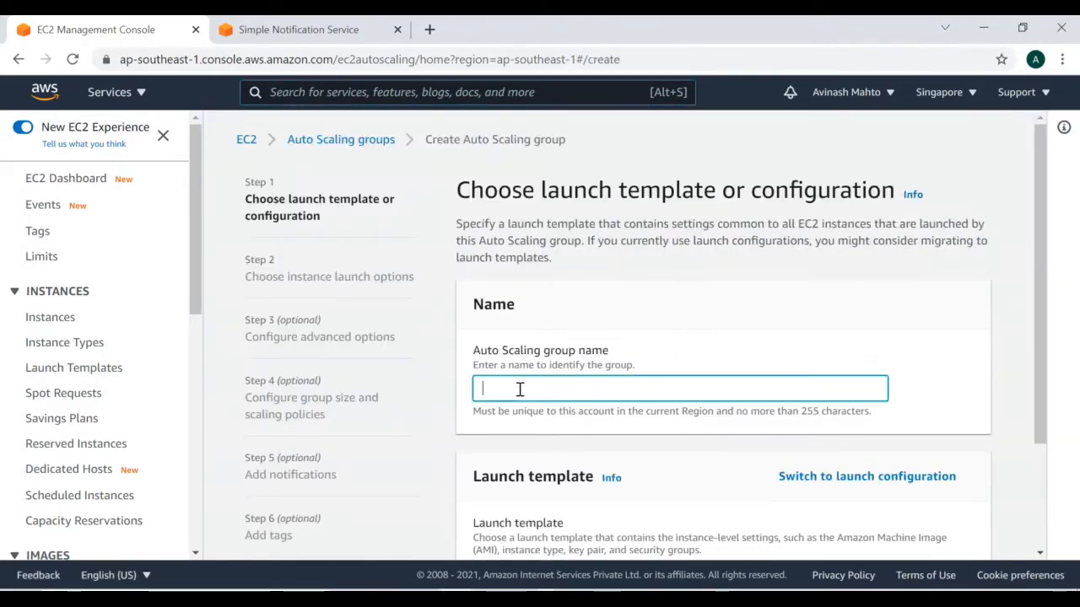
type("devops-autosca")
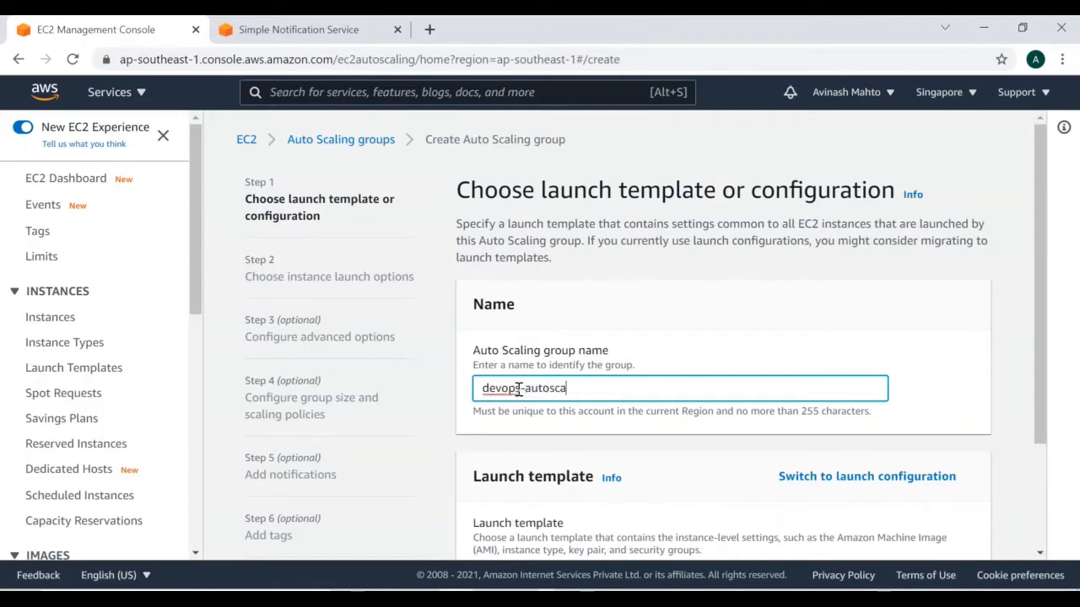
type("le")
scroll(774, 371, "down", 2)
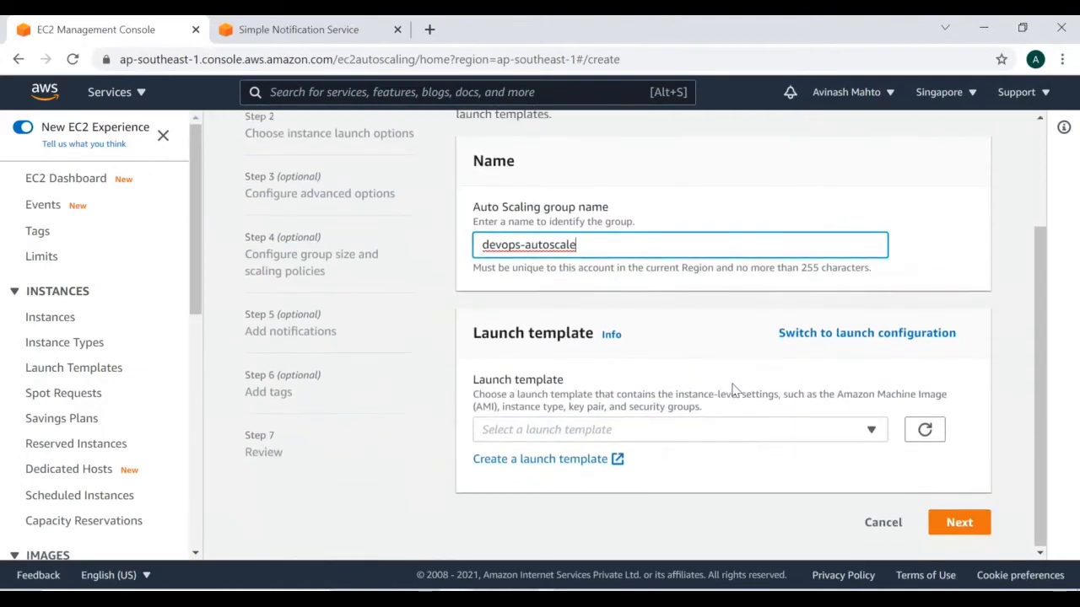
left_click(783, 434)
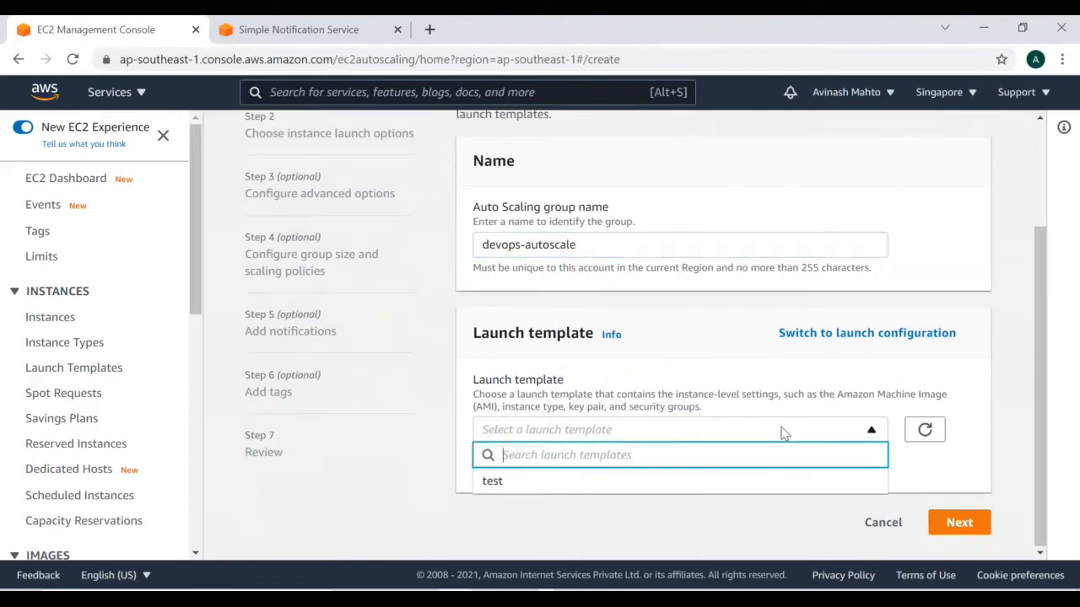
left_click(433, 478)
Step: Start creating a launch template for the Auto Scaling group and name it devops
left_click(497, 463)
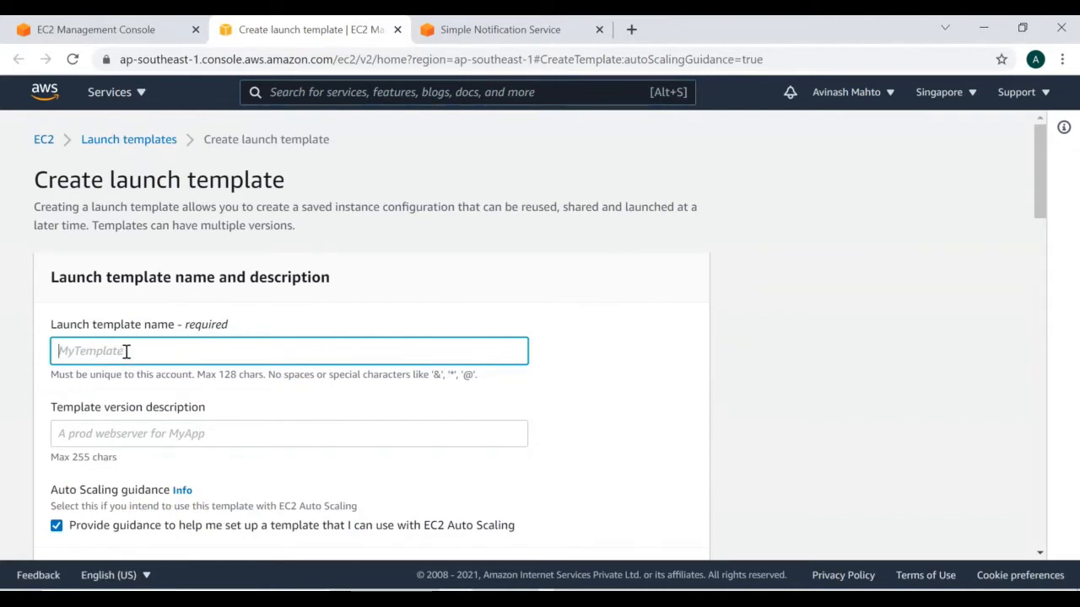
type("devops")
scroll(169, 506, "down", 2)
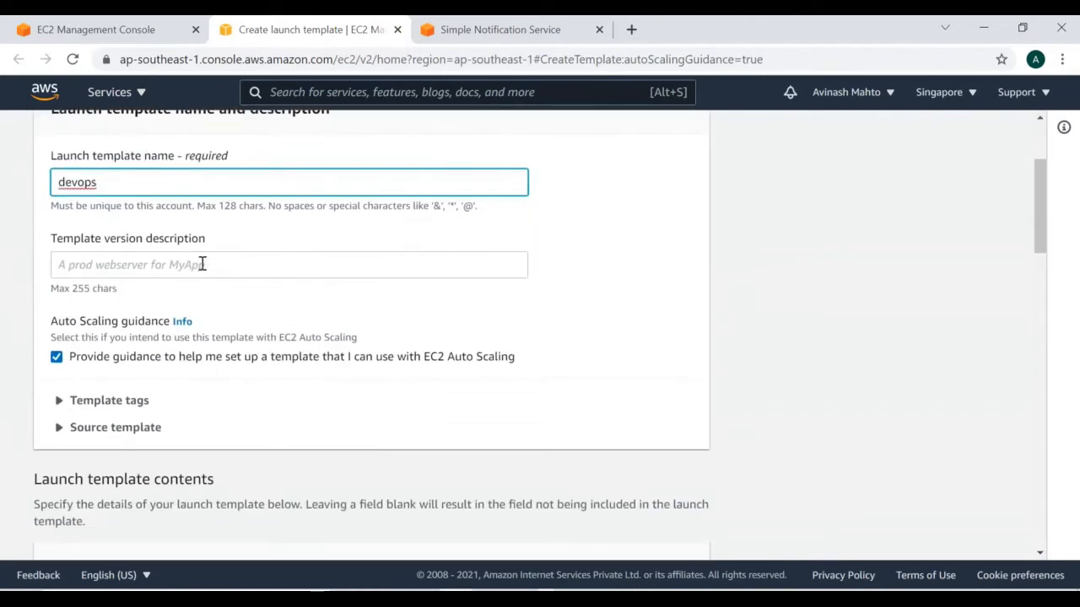
Step: Set the launch template's AMI to the 64-bit (x86) Ubuntu Server 20.04 LTS (HVM), SSD Volume Type image
scroll(200, 264, "down", 3)
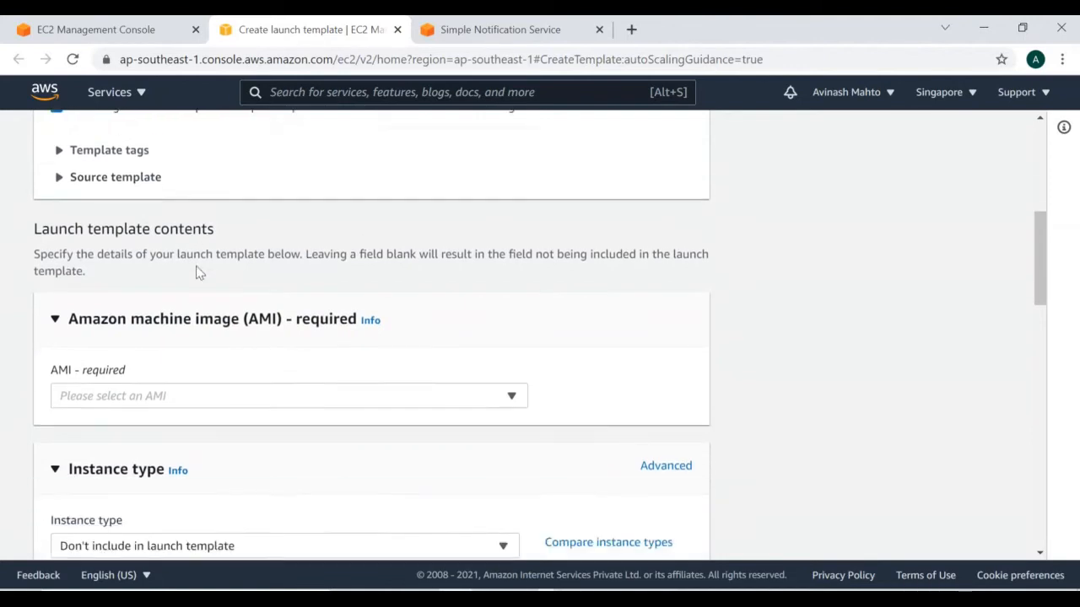
scroll(196, 266, "down", 1)
left_click(164, 311)
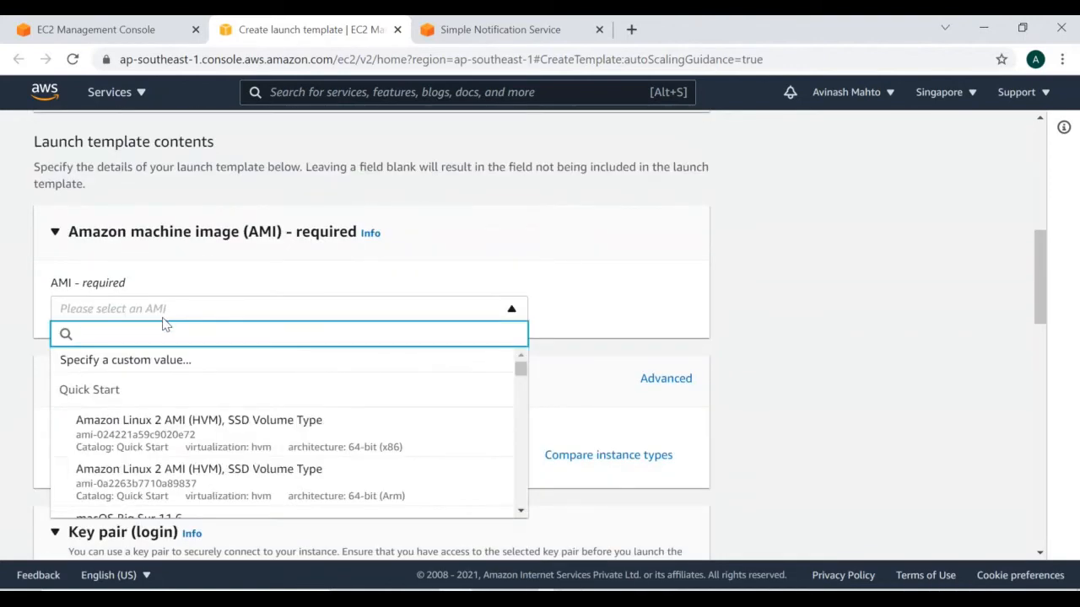
type("ubuntu")
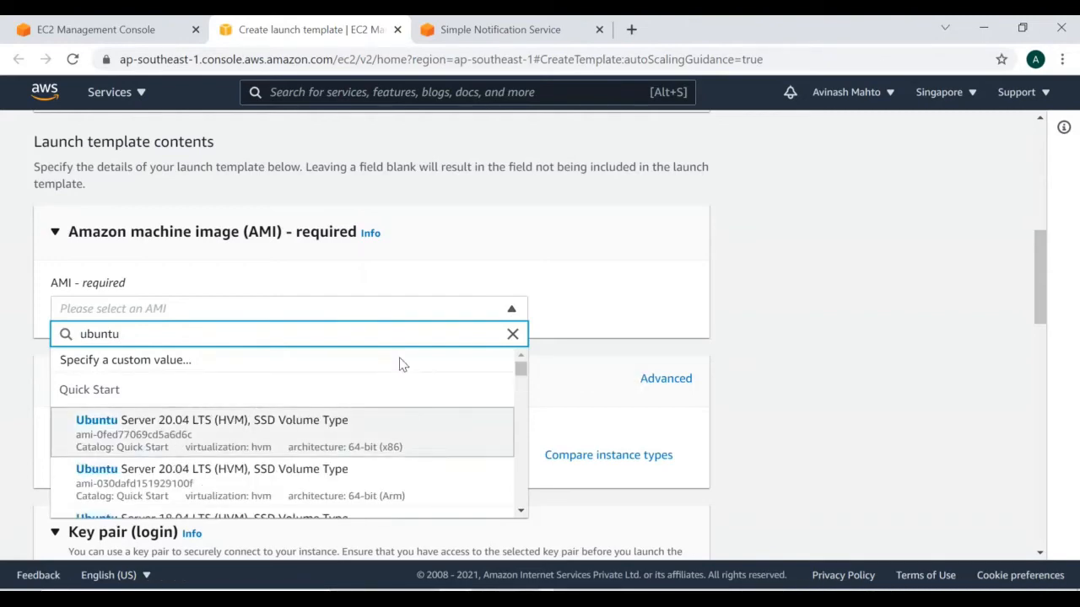
key("Return")
Step: Assign the jenkins key pair and the jenkins security group to the launch template
scroll(403, 363, "down", 5)
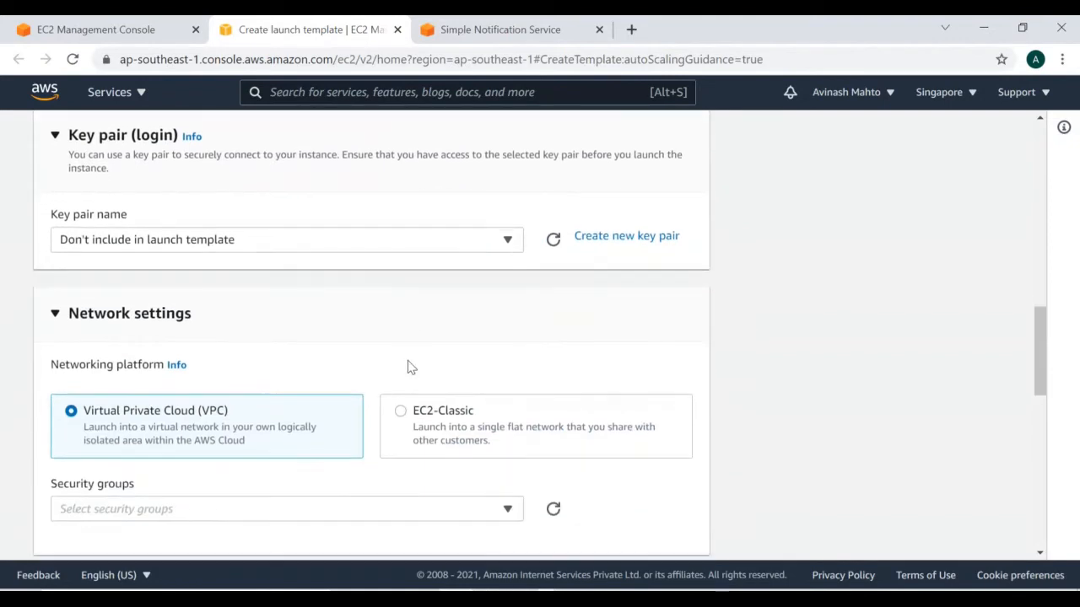
left_click(305, 239)
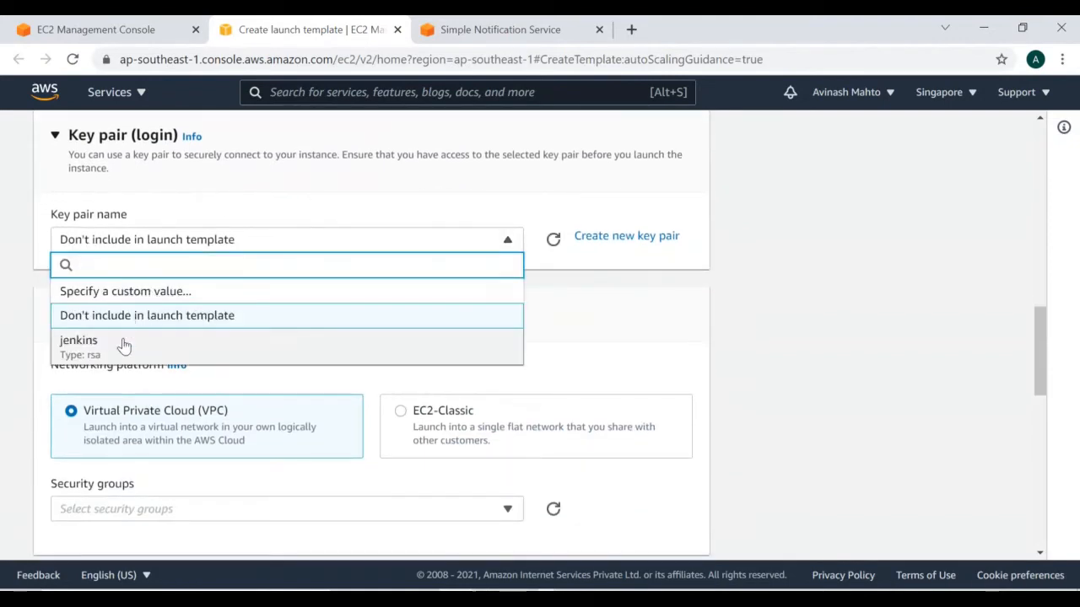
left_click(85, 346)
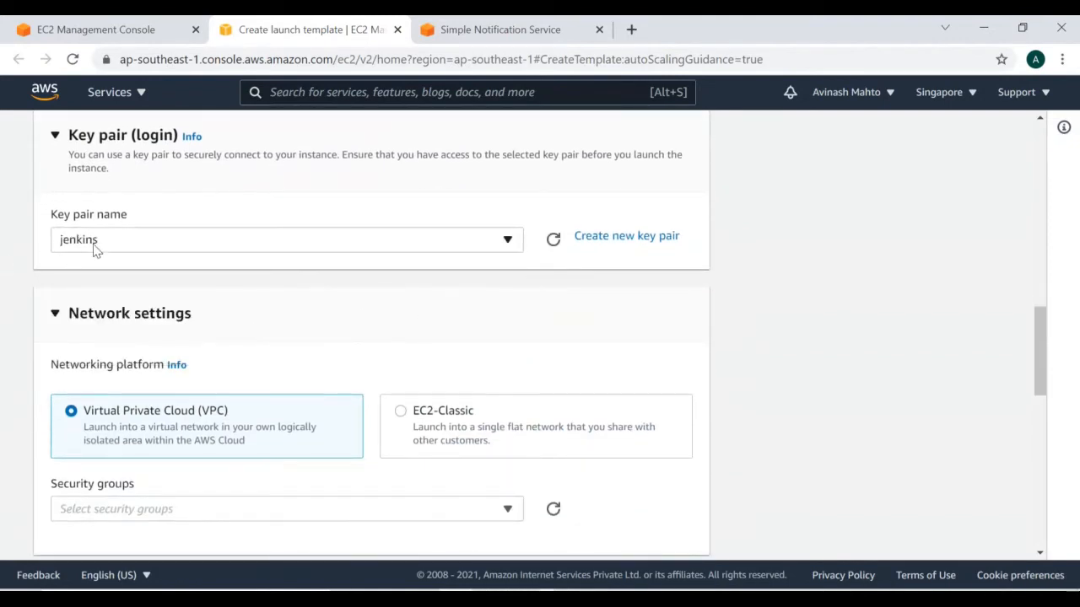
scroll(298, 295, "down", 2)
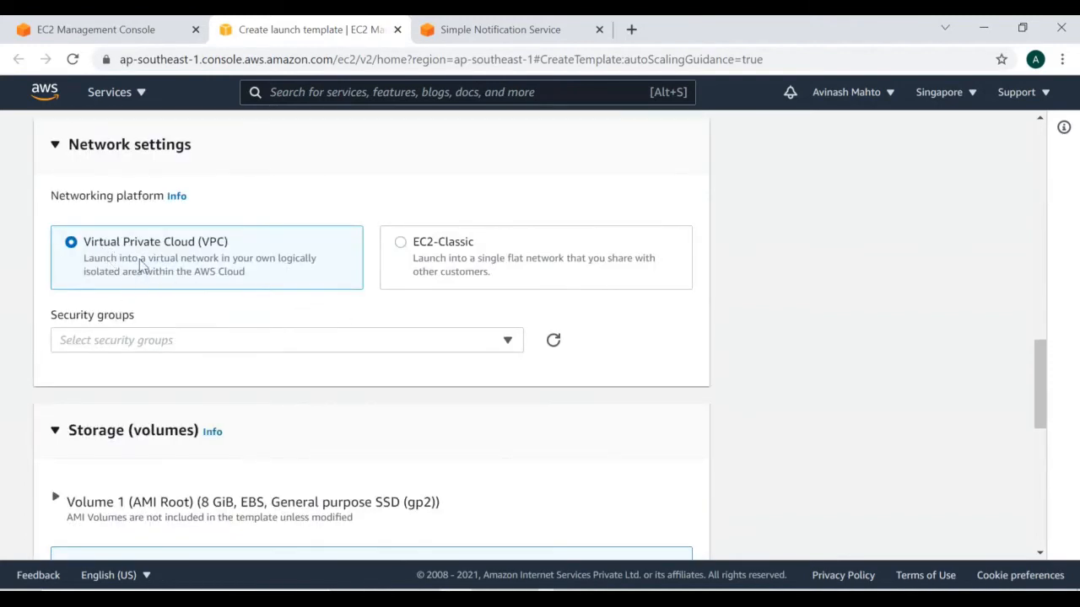
left_click(143, 340)
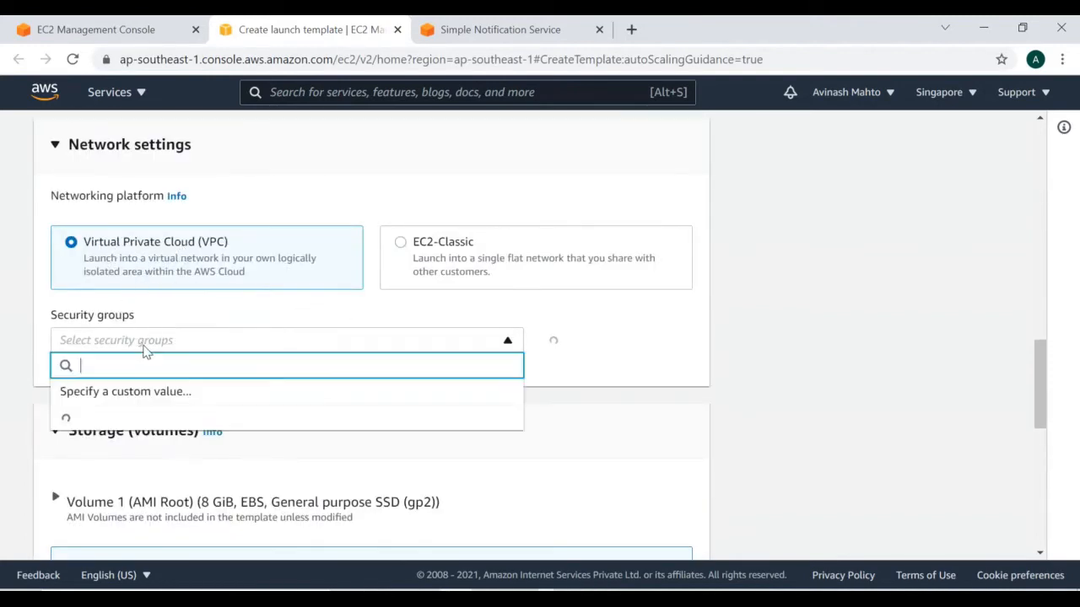
left_click(90, 434)
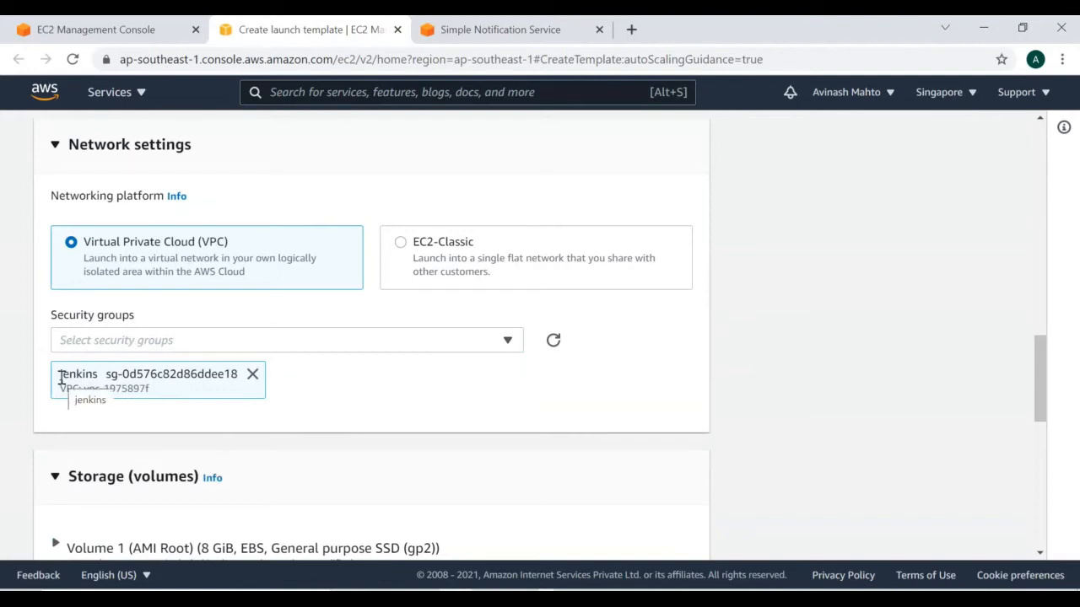
Step: Review the launch template's settings and create the template
scroll(272, 370, "down", 1)
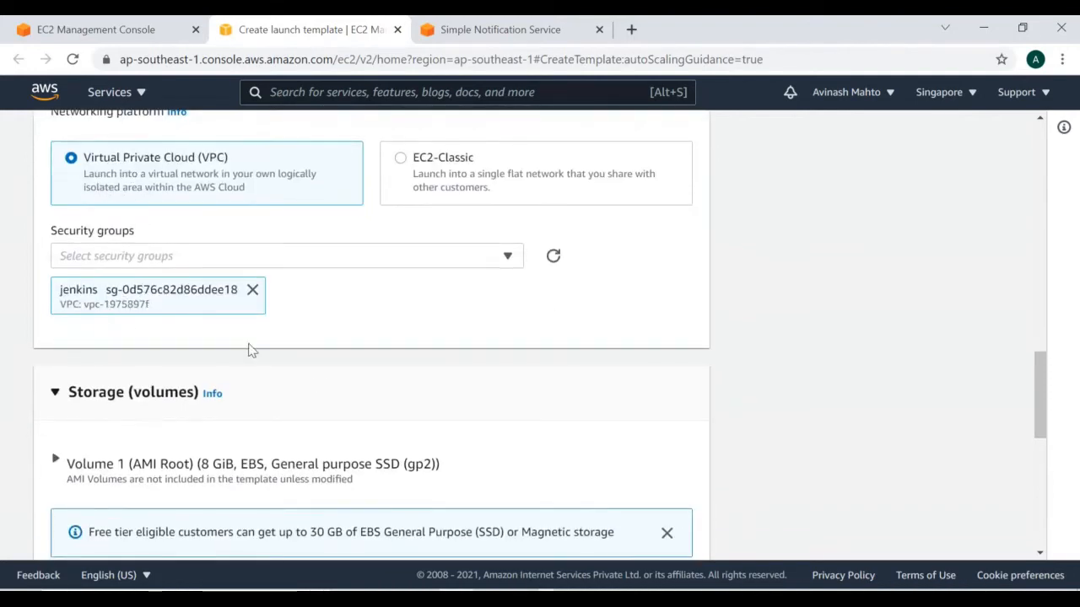
scroll(286, 320, "up", 2)
scroll(253, 312, "up", 8)
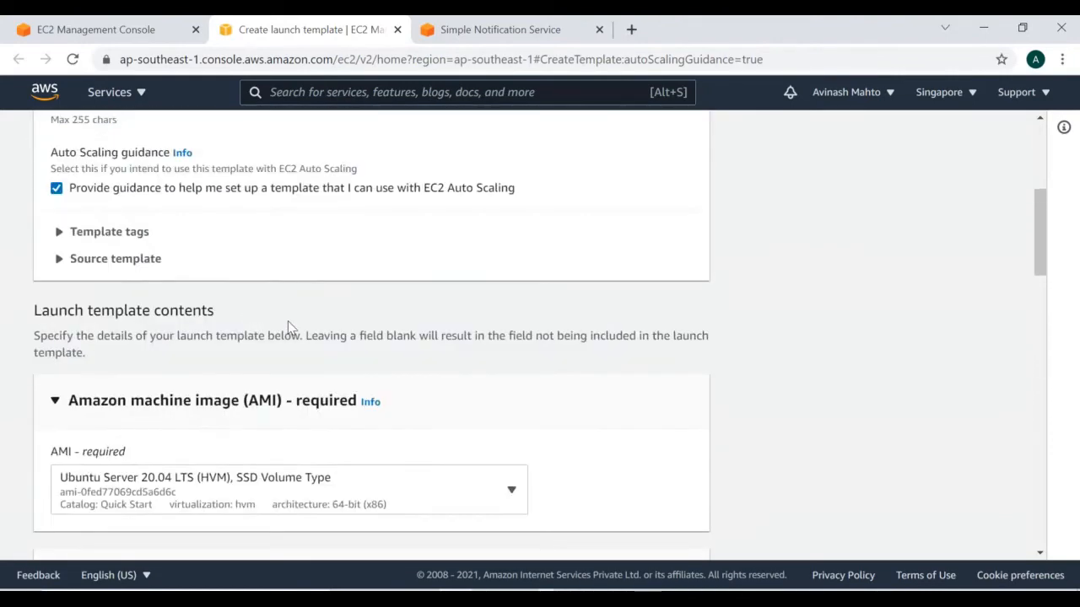
scroll(287, 326, "down", 8)
scroll(299, 340, "down", 8)
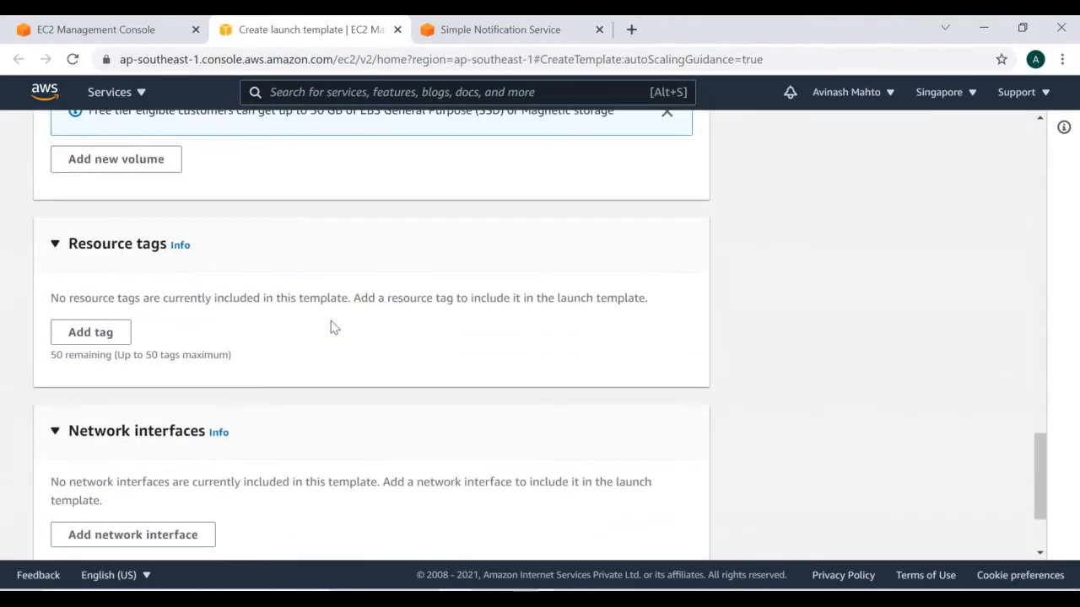
scroll(330, 338, "down", 1)
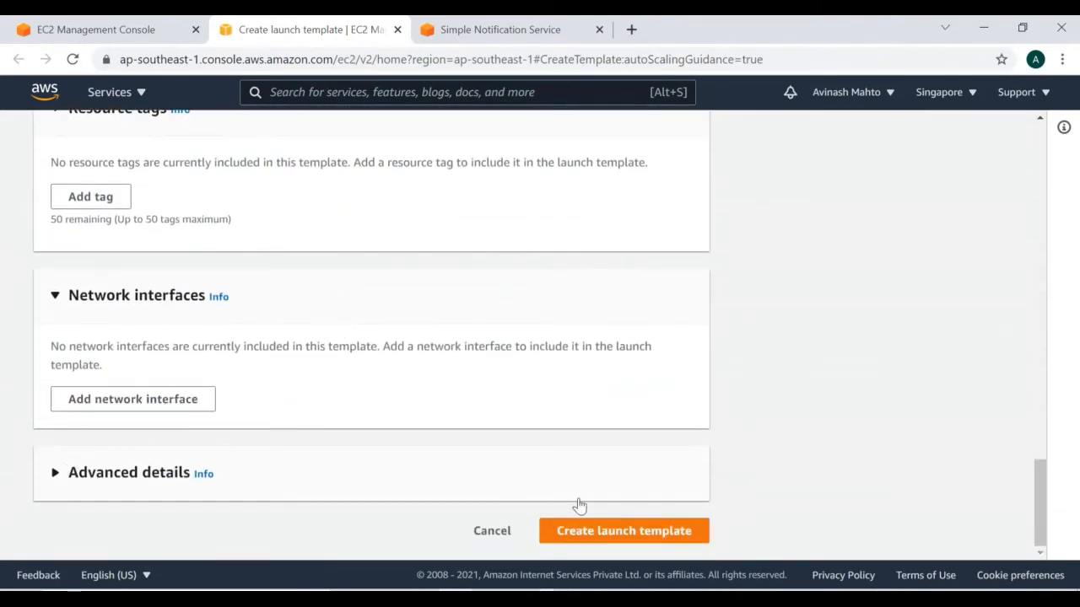
left_click(579, 540)
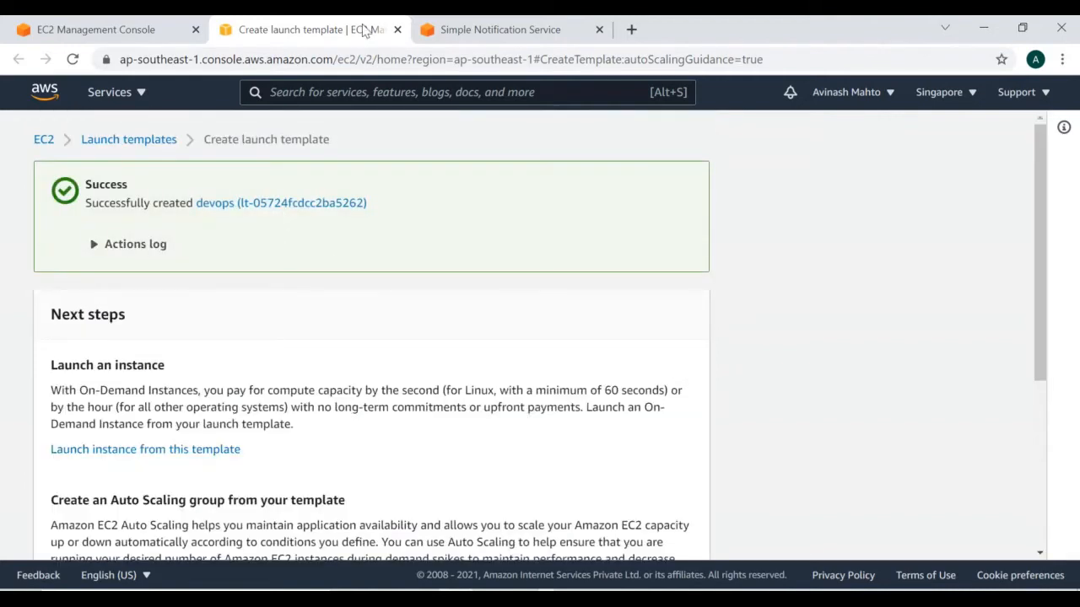
Step: Return to the Auto Scaling group wizard, reload it and name the group devops-autoscale
left_click(72, 28)
left_click(590, 431)
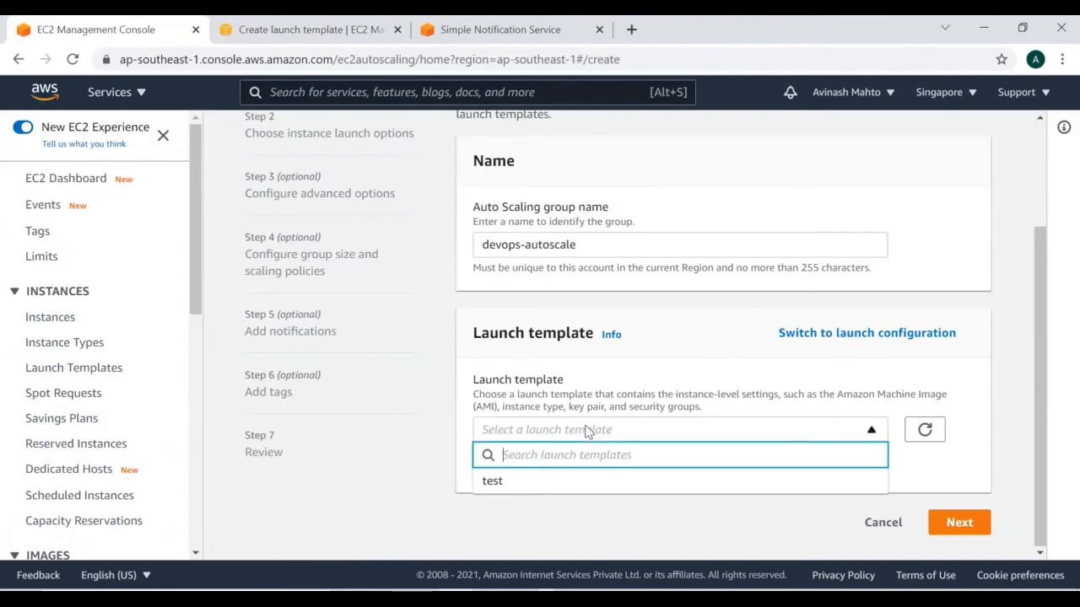
left_click(72, 59)
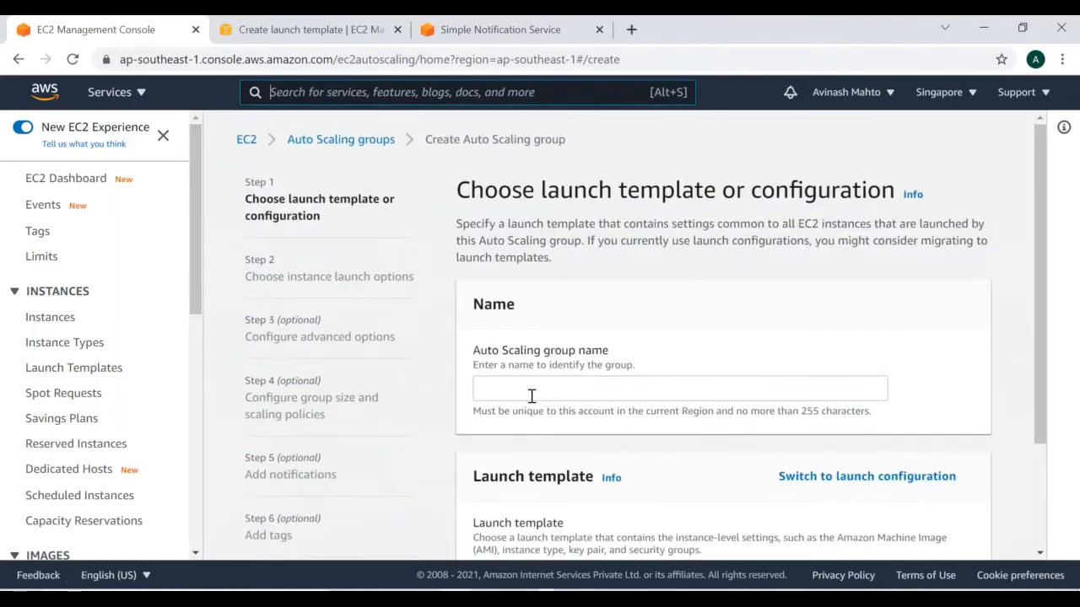
left_click(531, 396)
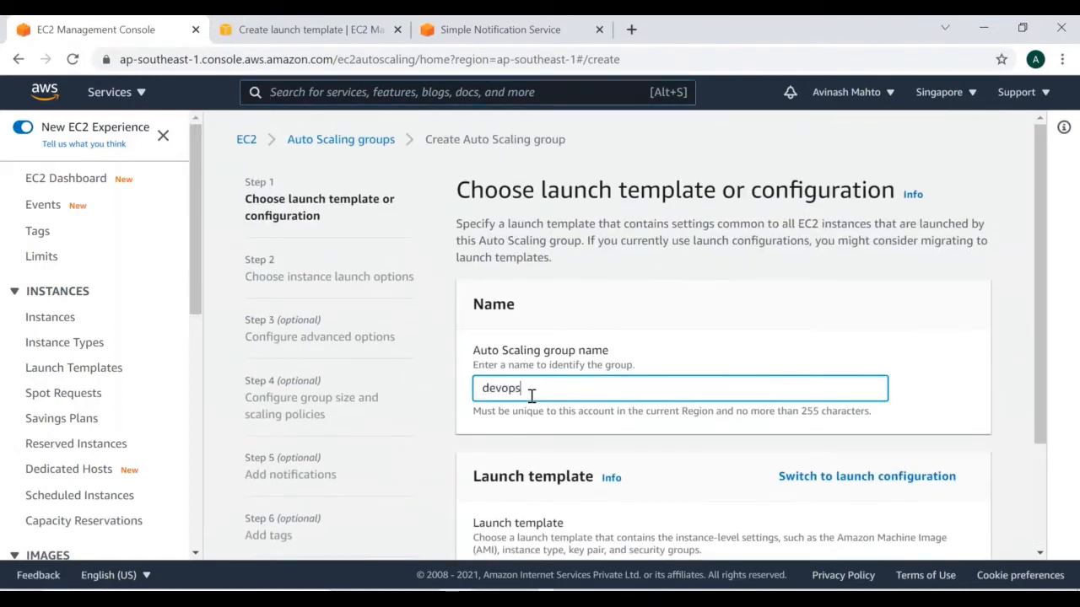
type("devops-autoscale")
scroll(616, 371, "down", 3)
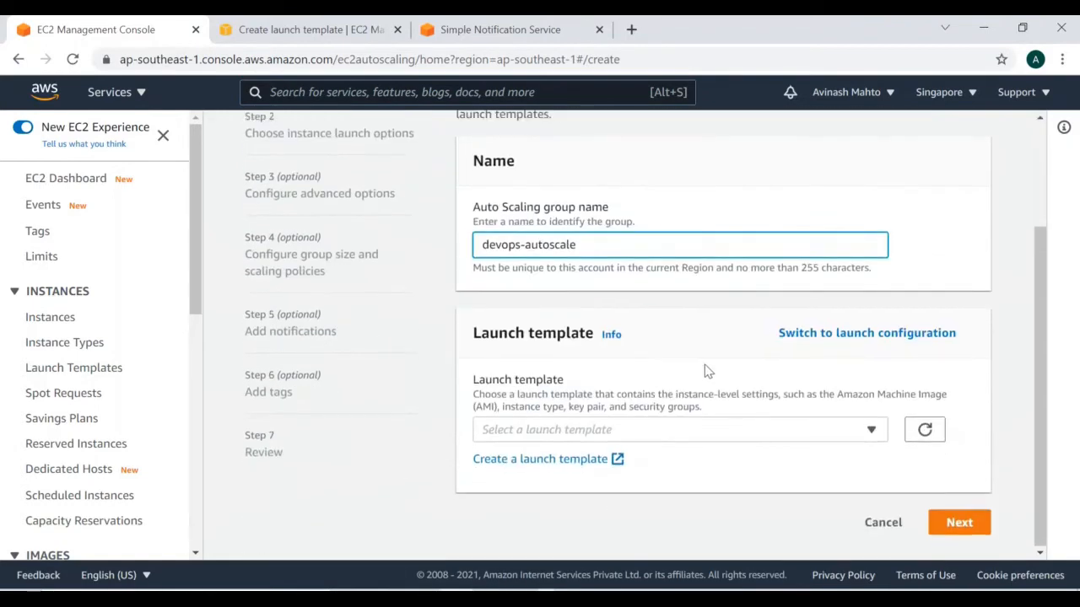
Step: Choose the devops launch template for the Auto Scaling group and continue to the instance launch options
left_click(610, 432)
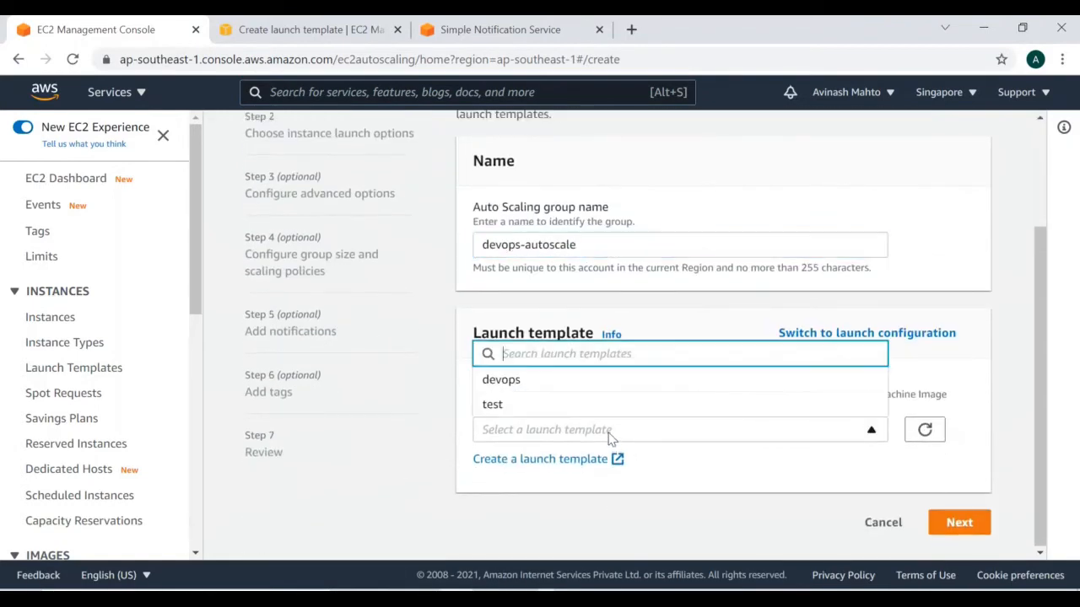
left_click(502, 382)
scroll(874, 447, "down", 5)
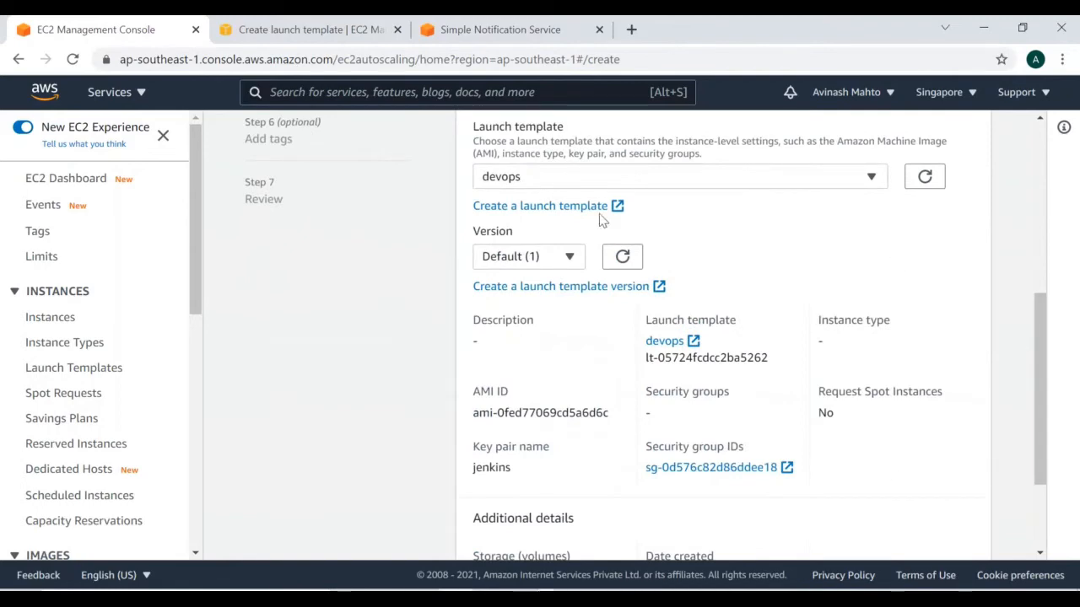
scroll(776, 393, "down", 3)
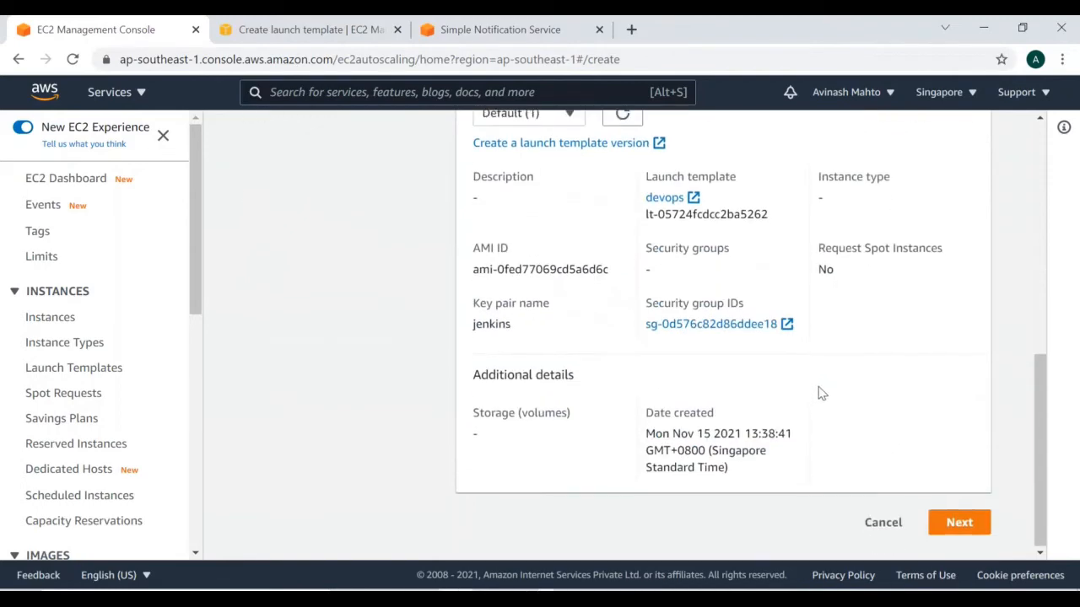
left_click(972, 530)
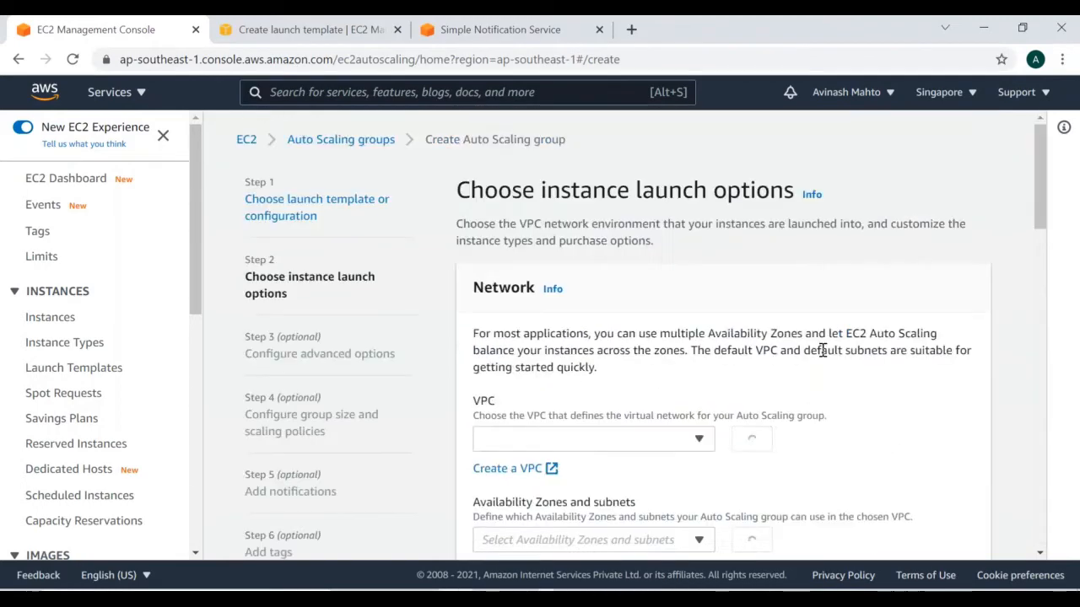
Step: Add the ap-southeast-1a and ap-southeast-1b default subnets to the Auto Scaling group's network
scroll(831, 371, "down", 3)
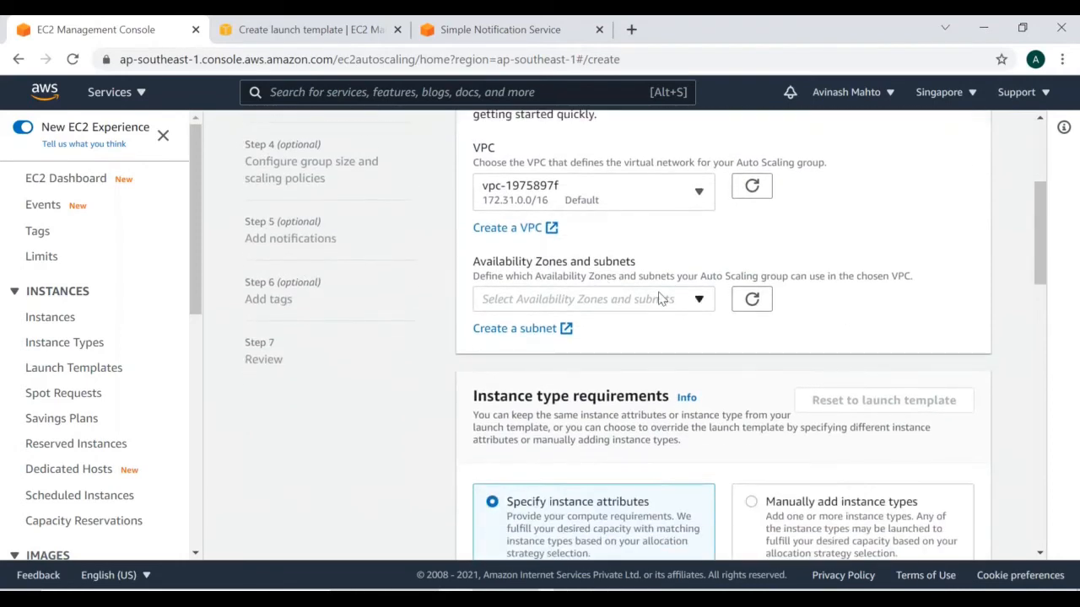
scroll(663, 297, "up", 1)
left_click(574, 387)
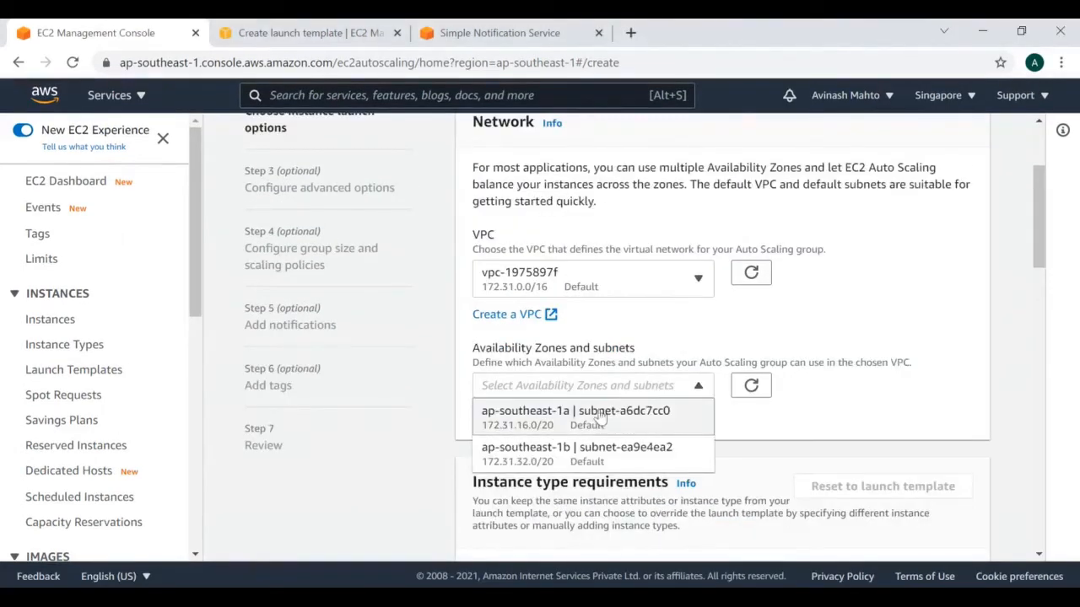
left_click(588, 429)
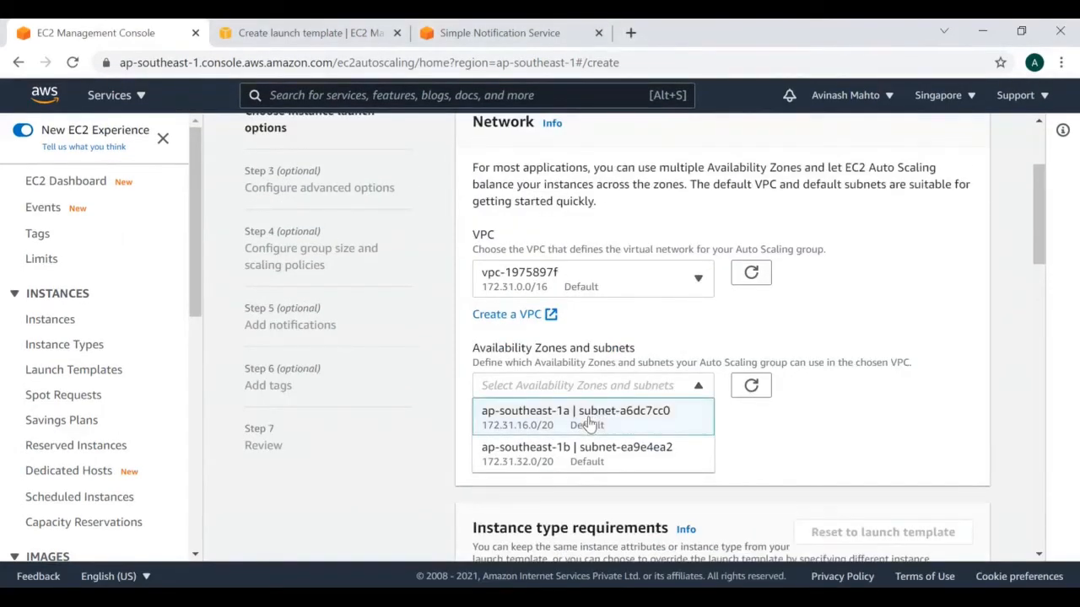
left_click(579, 460)
scroll(805, 438, "down", 2)
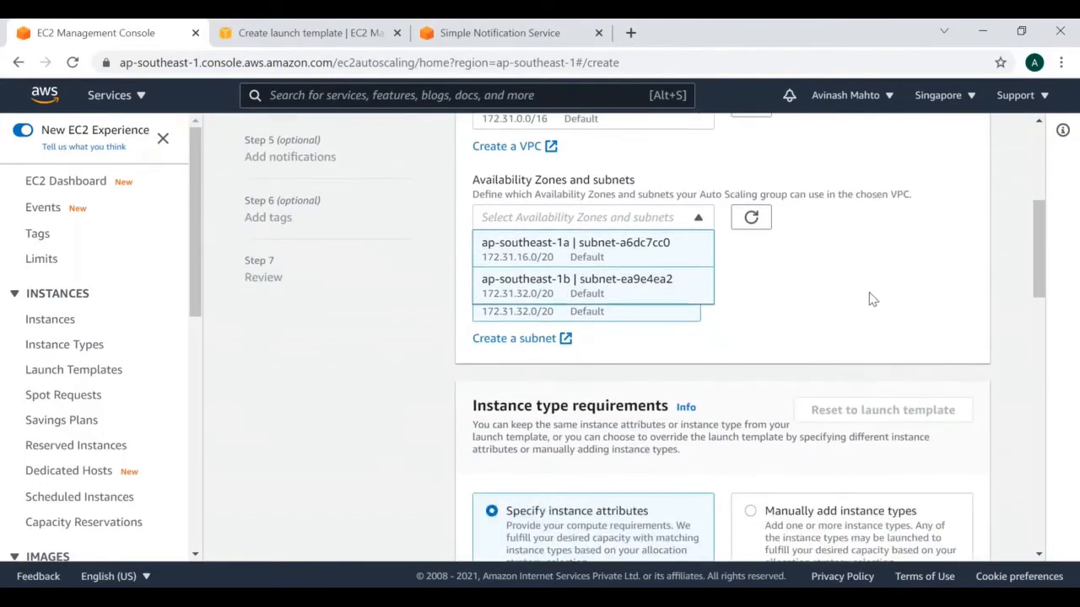
Step: Require a minimum of 30 and a maximum of 60 vCPUs per instance for the Auto Scaling group
left_click(795, 309)
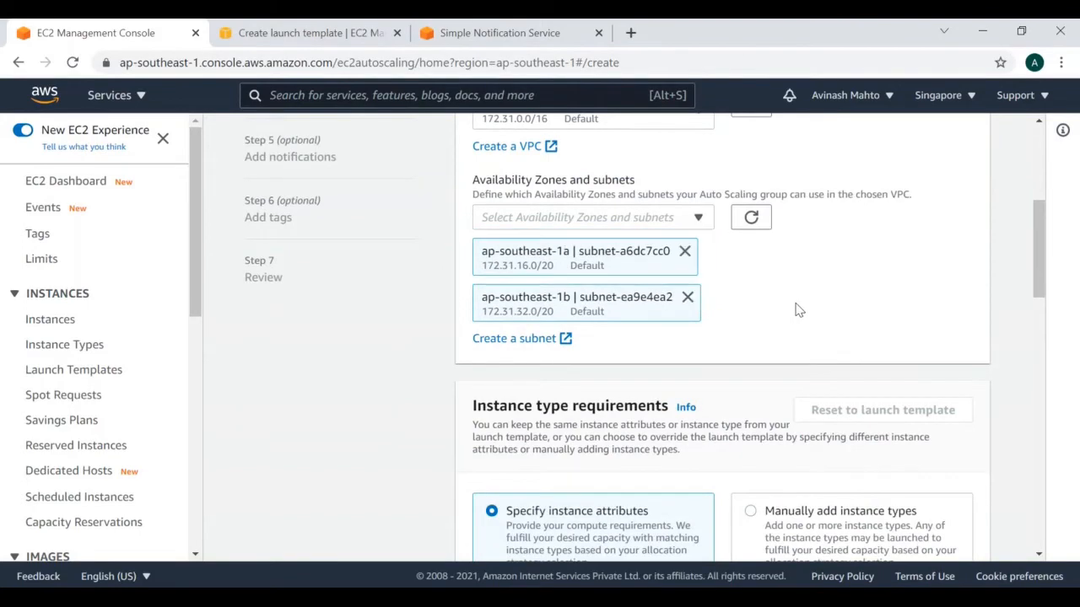
scroll(795, 313, "down", 2)
scroll(822, 329, "up", 3)
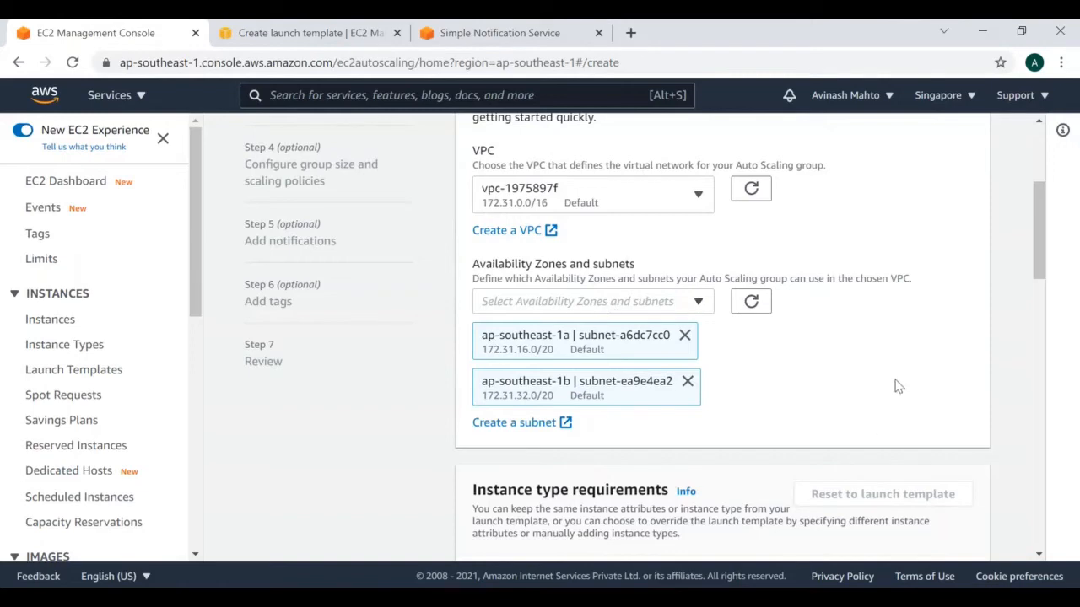
scroll(894, 385, "down", 5)
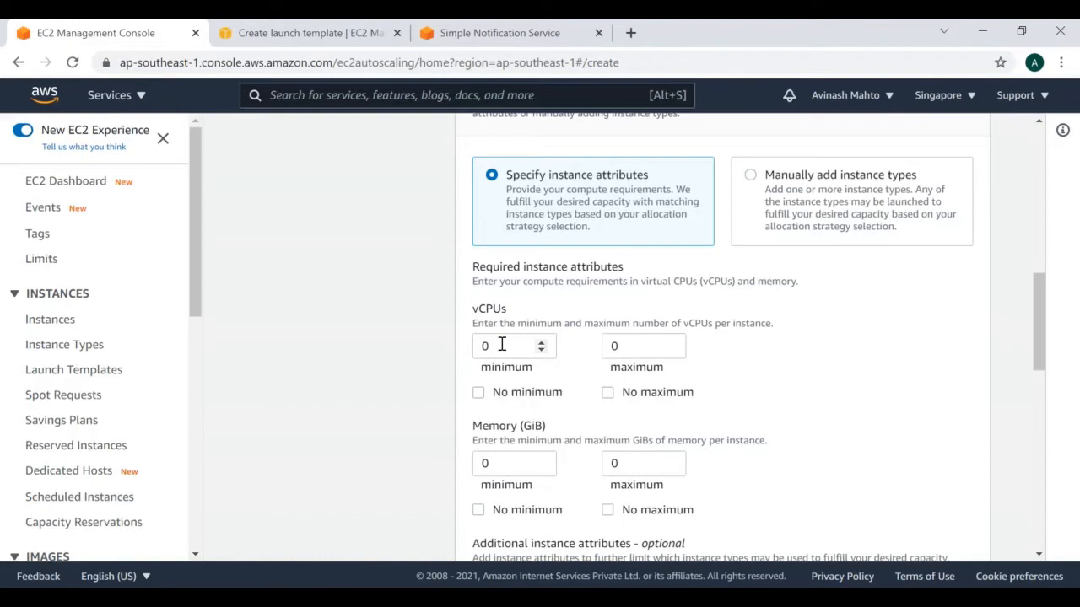
left_click(500, 348)
left_click(632, 345)
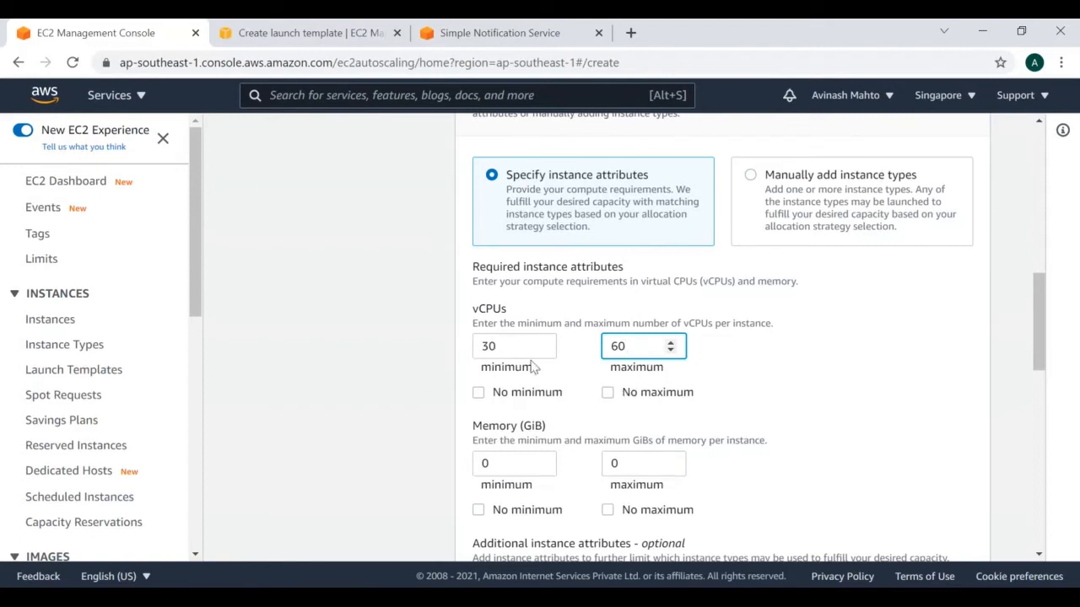
Step: Set the memory requirement to no minimum and no maximum, and continue to the advanced options
scroll(591, 414, "down", 3)
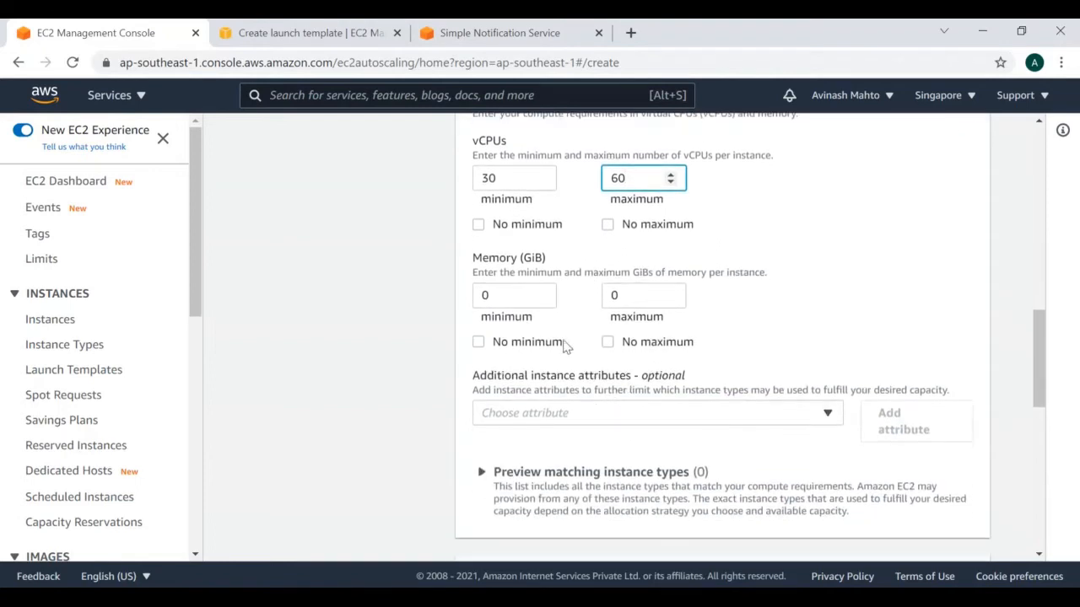
left_click(489, 295)
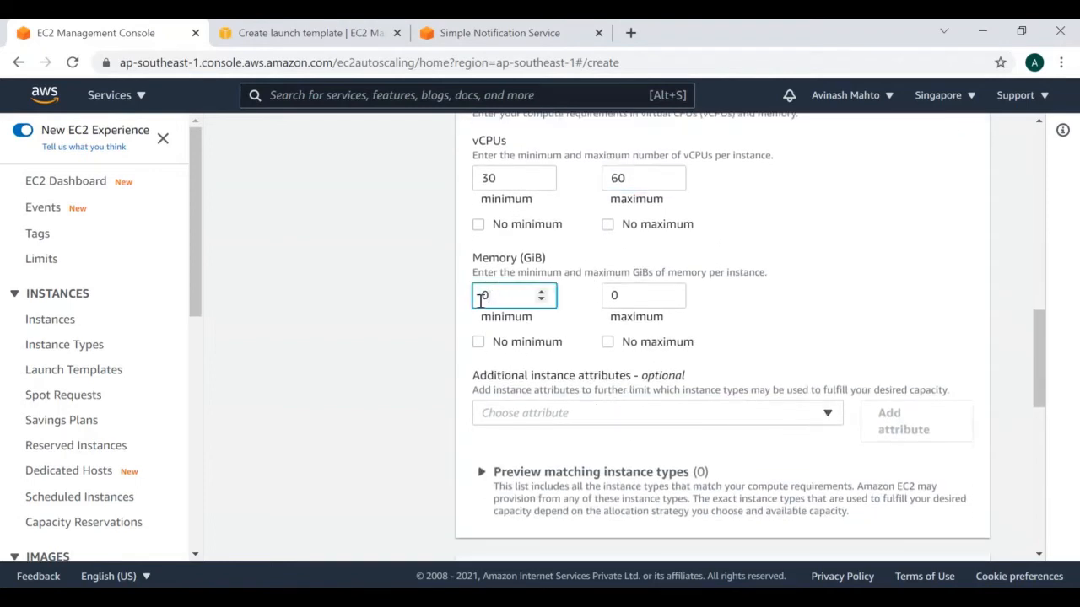
left_click(627, 295)
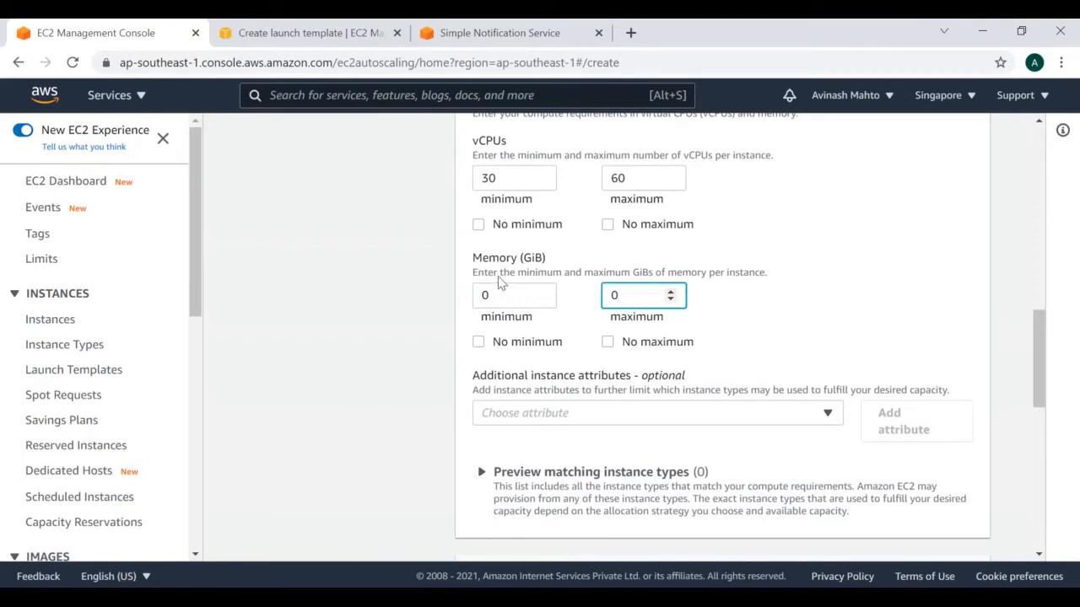
left_click(479, 341)
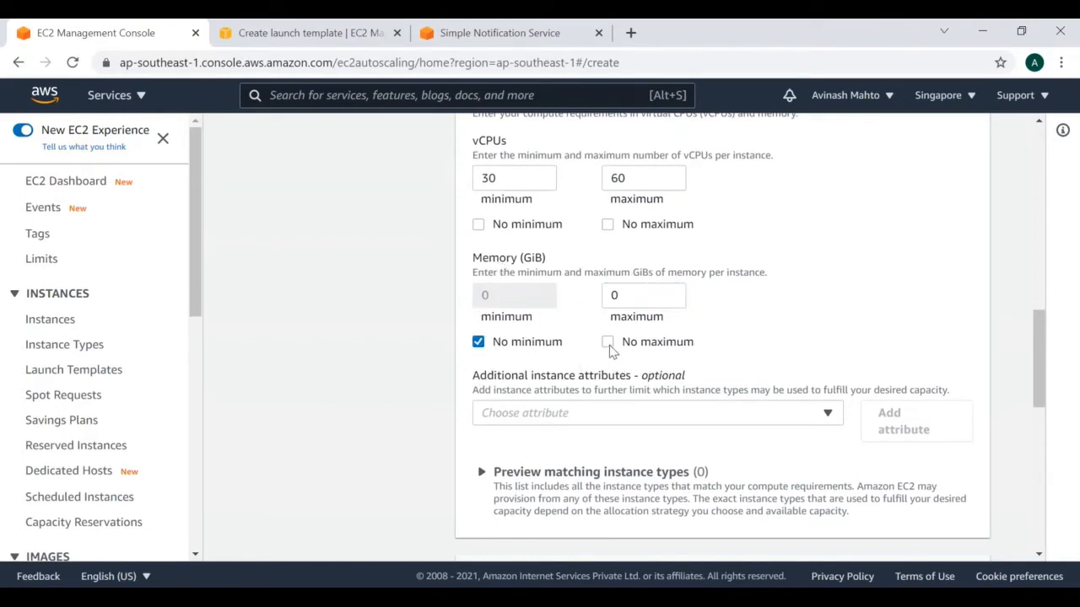
left_click(608, 345)
scroll(829, 337, "down", 1)
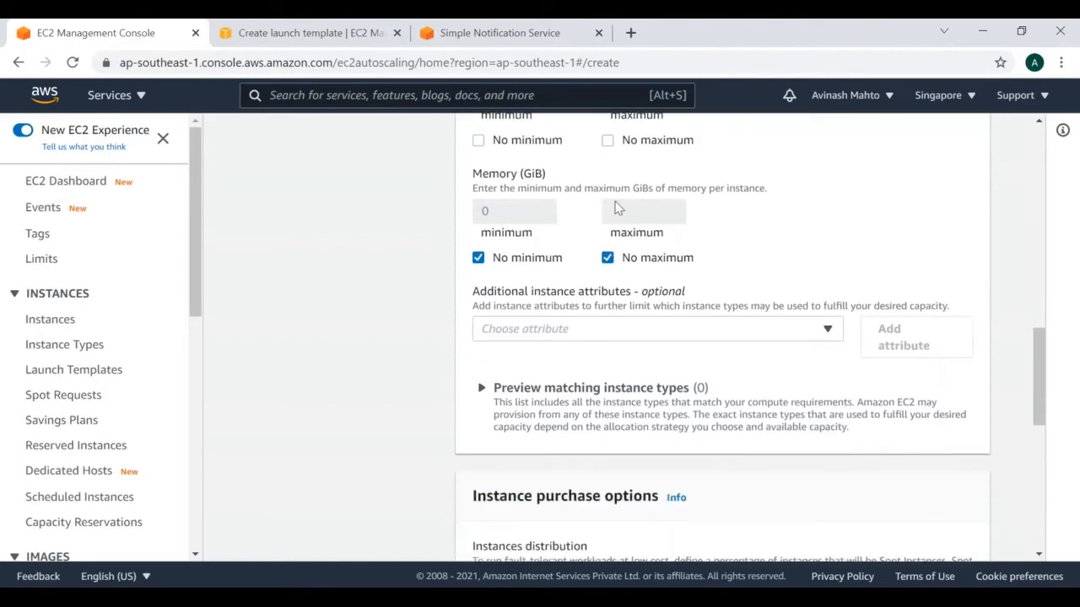
scroll(655, 239, "up", 2)
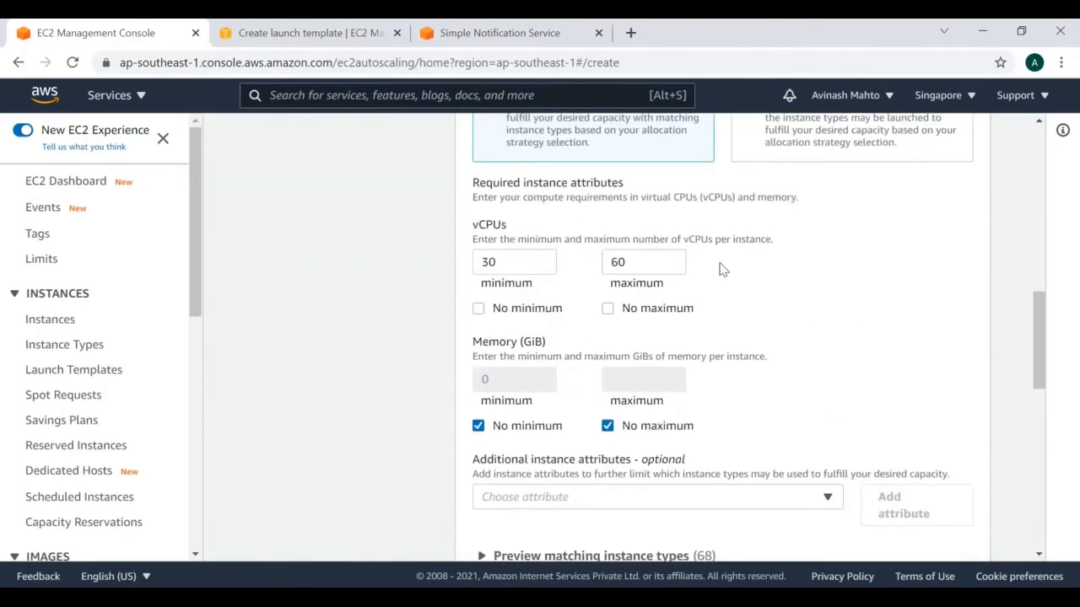
scroll(838, 354, "down", 4)
scroll(838, 354, "up", 1)
scroll(838, 352, "down", 5)
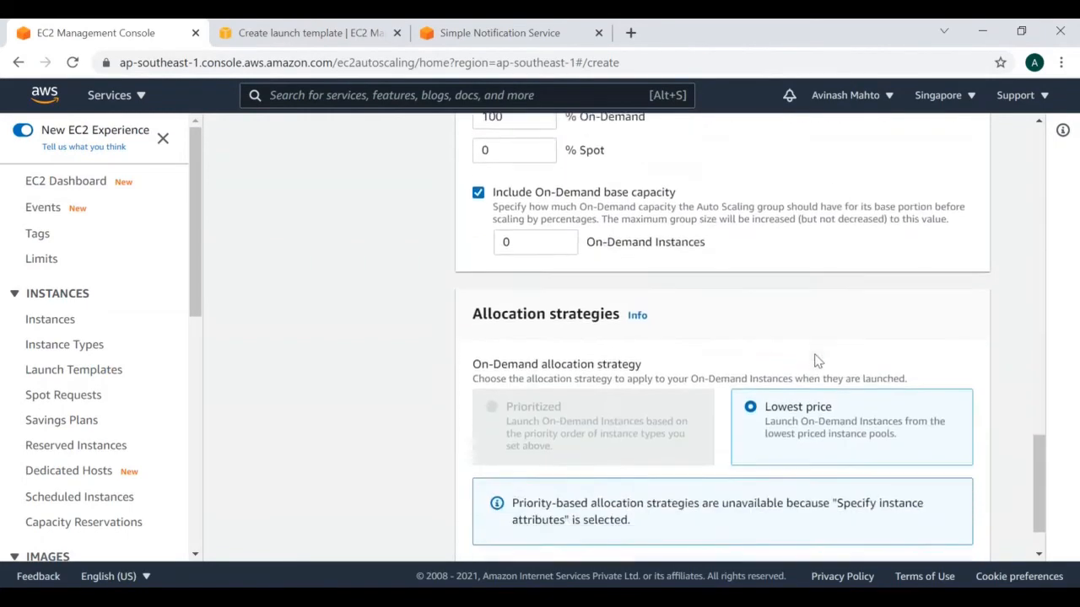
left_click(957, 523)
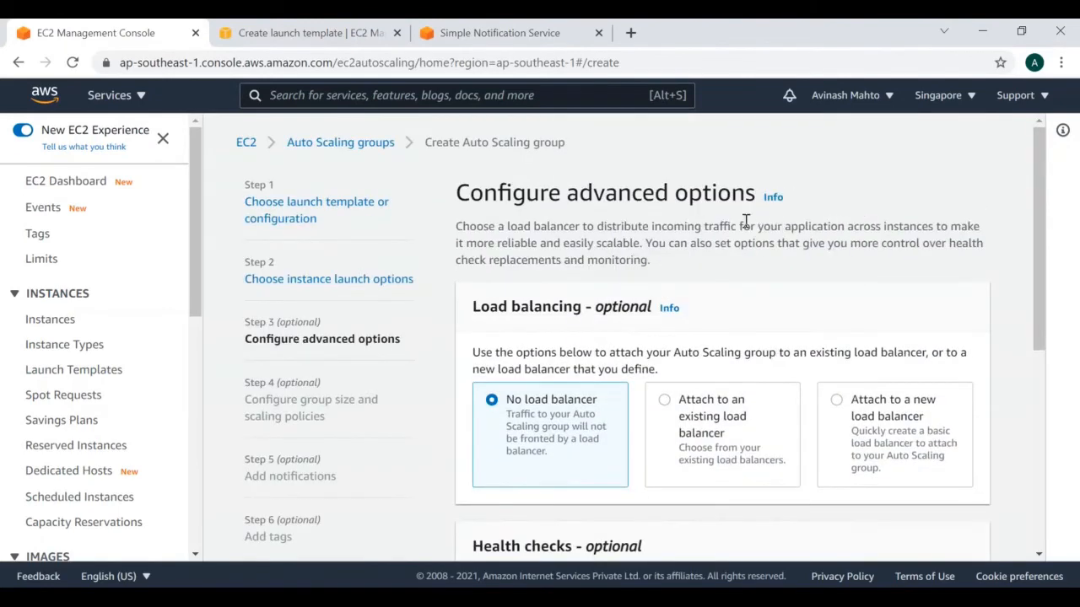
Step: Attach the Auto Scaling group to an existing load balancer through the devops-LB HTTP target group
scroll(744, 221, "down", 2)
left_click(666, 235)
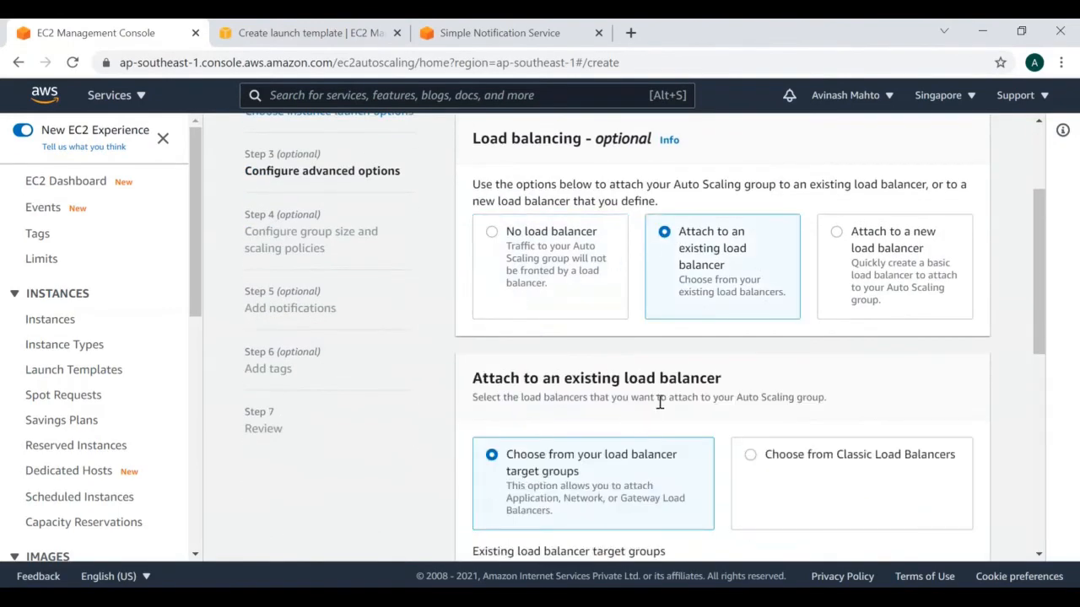
scroll(658, 400, "down", 3)
left_click(560, 359)
left_click(526, 405)
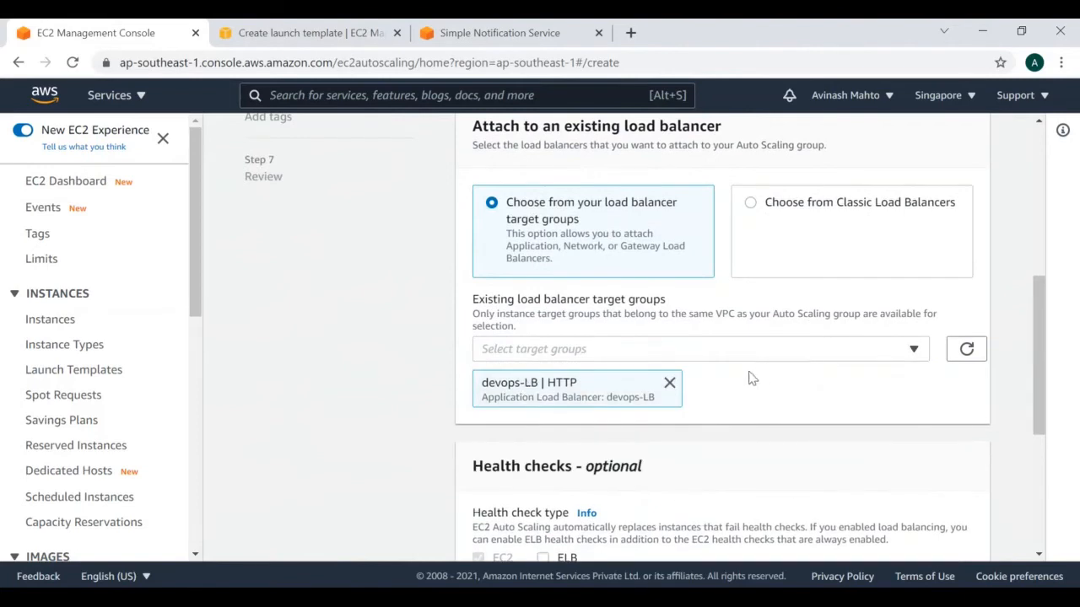
Step: Set the health check grace period to 30 seconds and continue to the group size and scaling policies
scroll(750, 383, "down", 3)
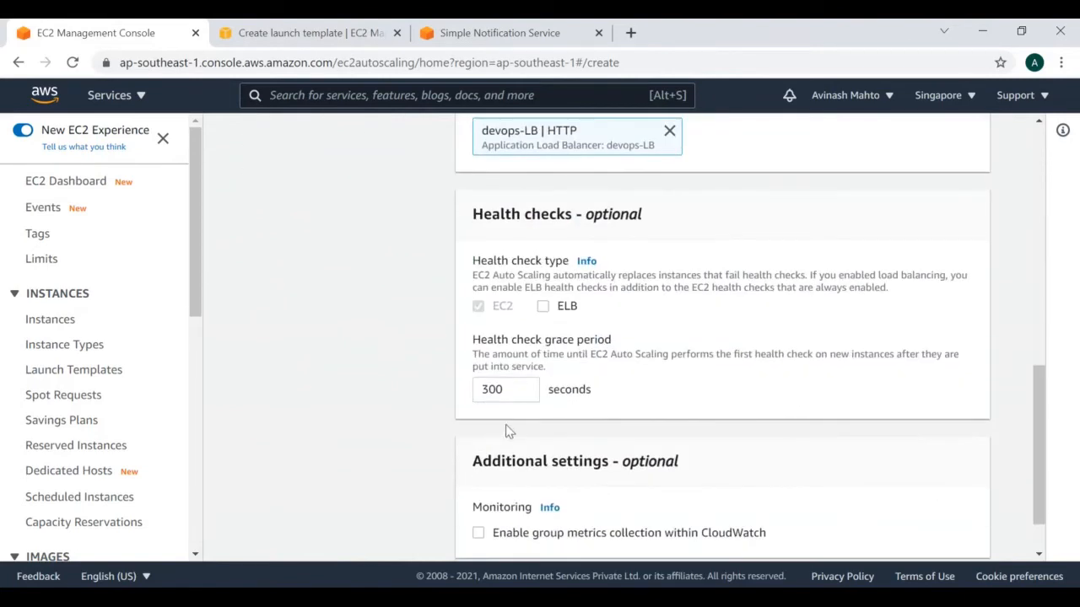
left_click(506, 389)
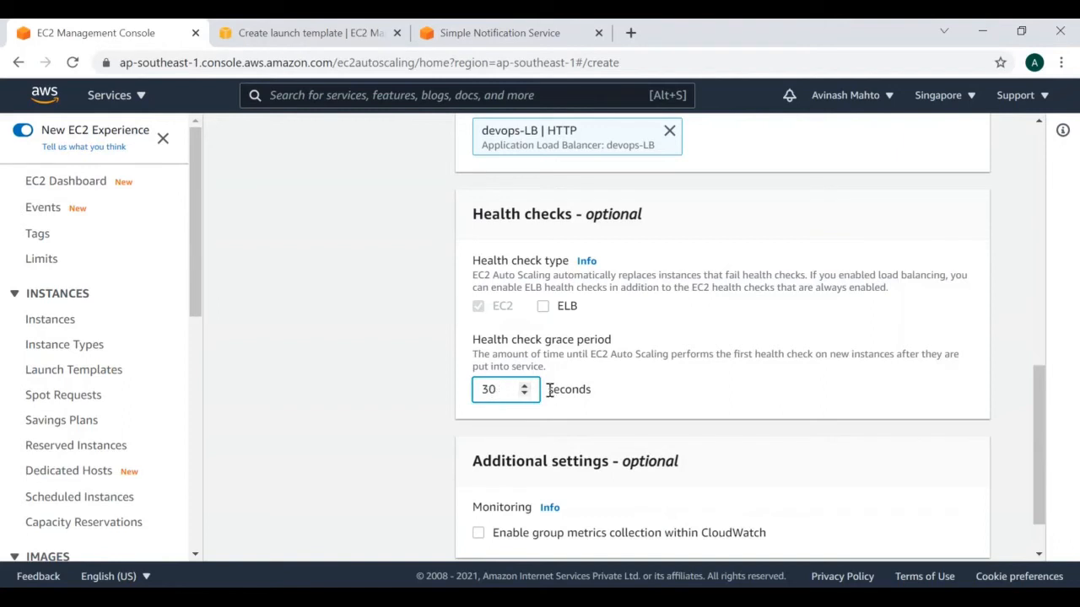
scroll(779, 417, "down", 1)
left_click(959, 527)
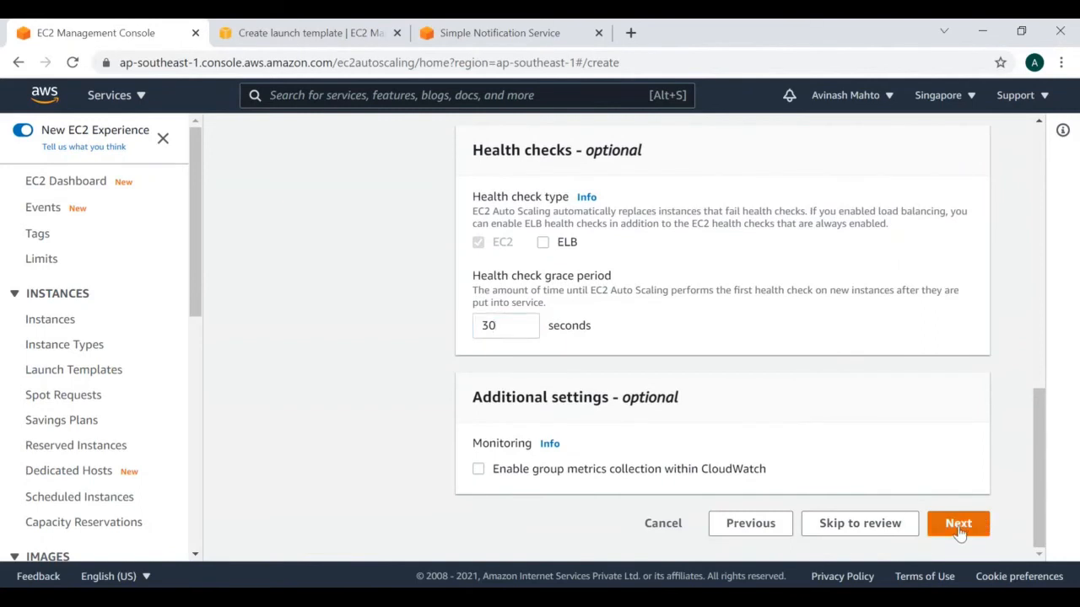
Step: Set the group's maximum capacity to 2 and continue to the notifications without a scaling policy
scroll(742, 407, "down", 3)
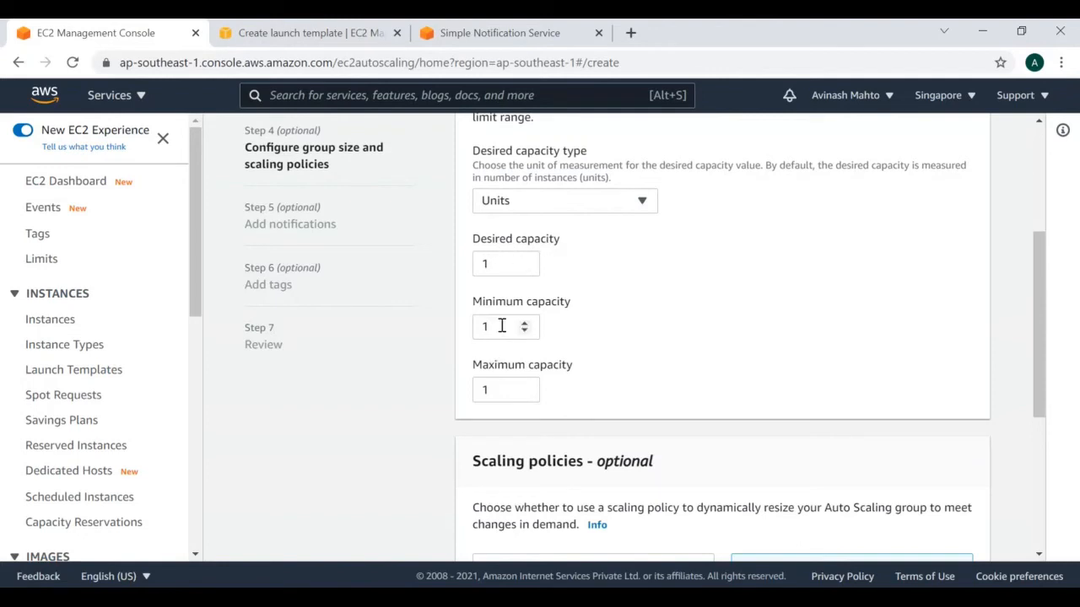
left_click(489, 388)
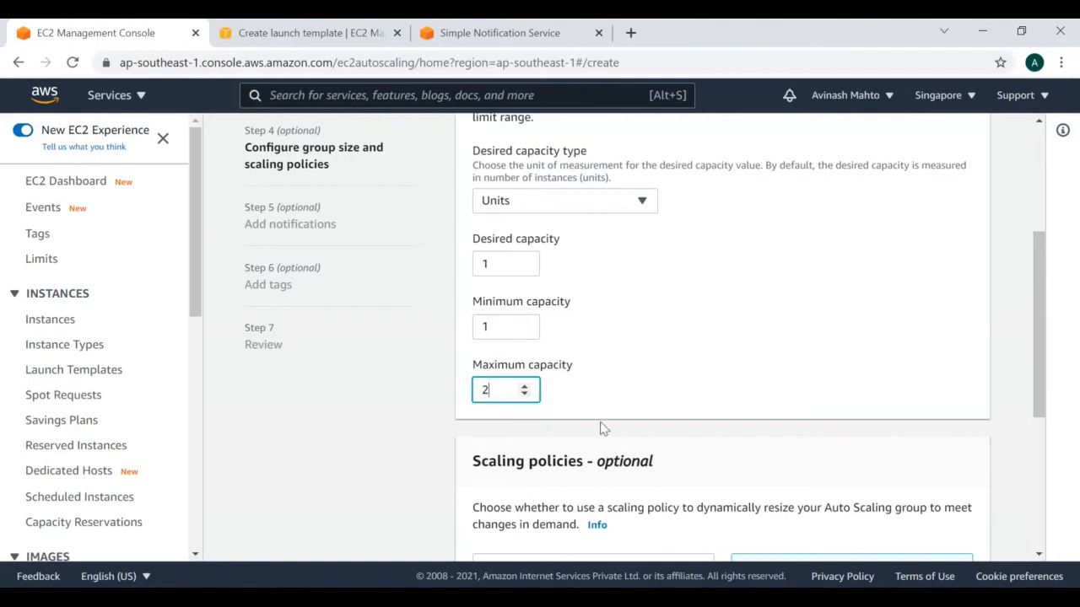
scroll(788, 390, "down", 4)
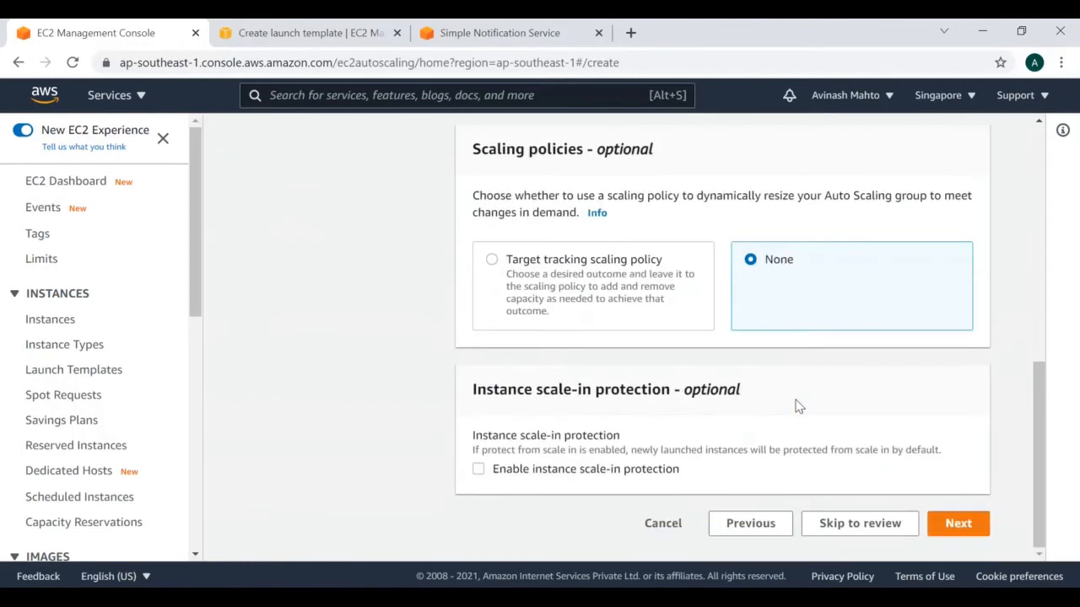
left_click(955, 525)
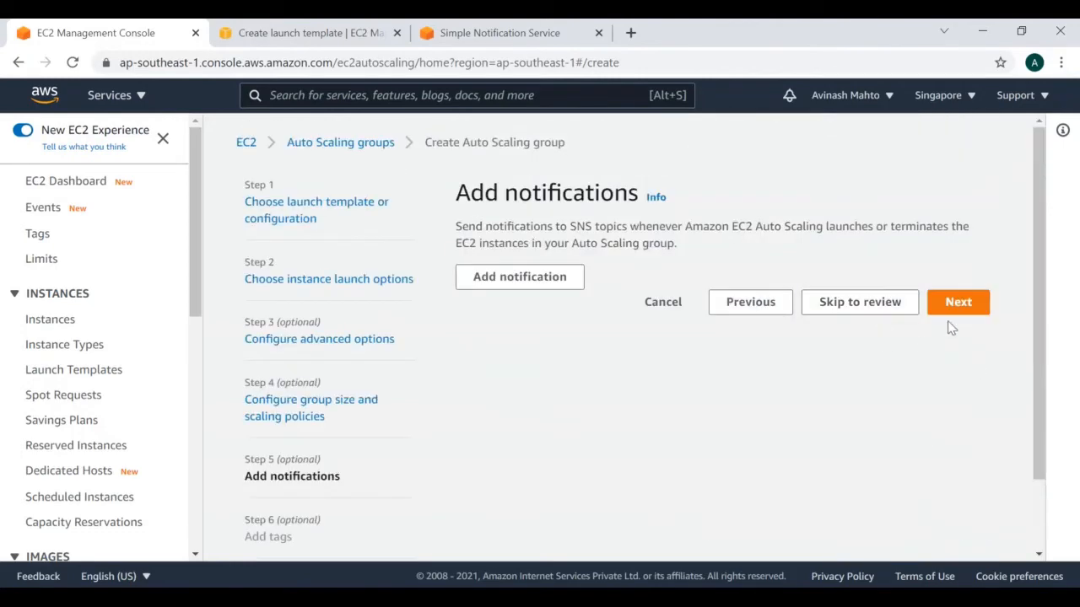
left_click(958, 303)
scroll(902, 416, "down", 1)
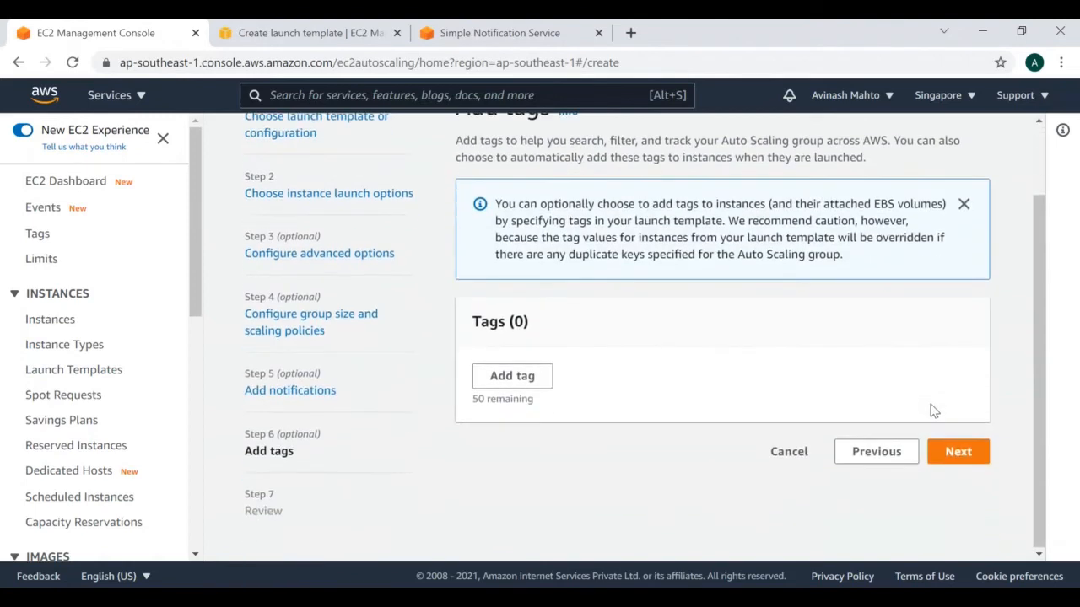
scroll(885, 381, "up", 1)
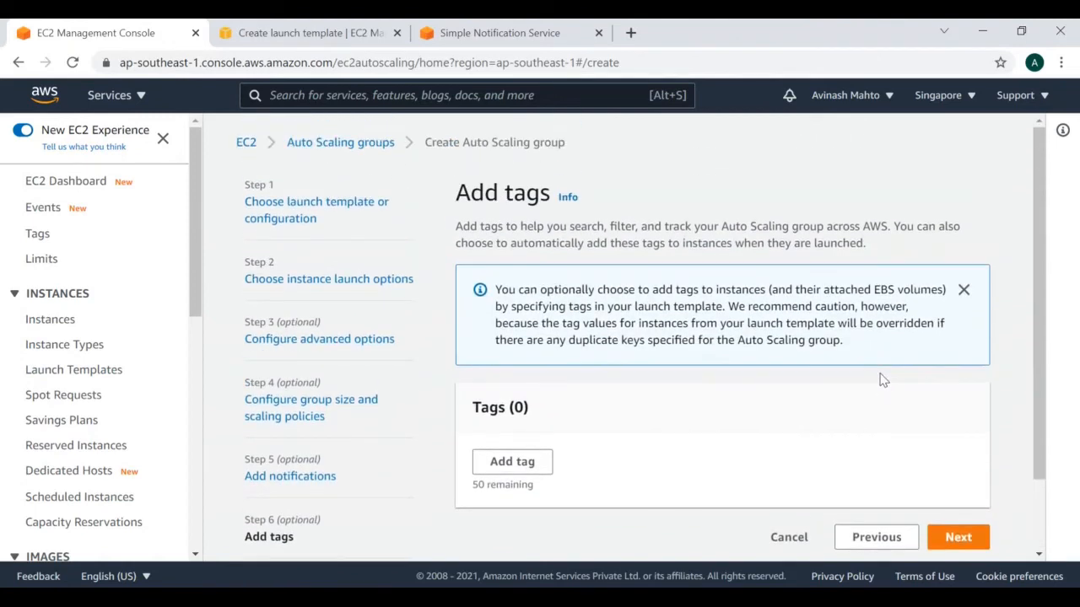
left_click(875, 535)
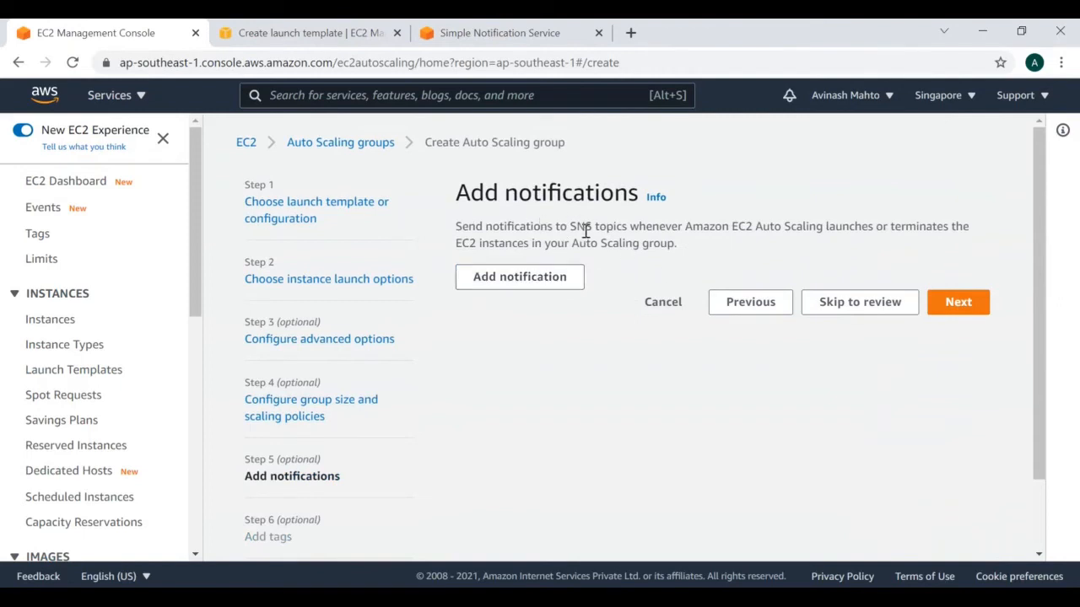
Step: Add a notification using the SNS topic notification for all event types, and continue to the tags
left_click(501, 283)
scroll(745, 308, "down", 1)
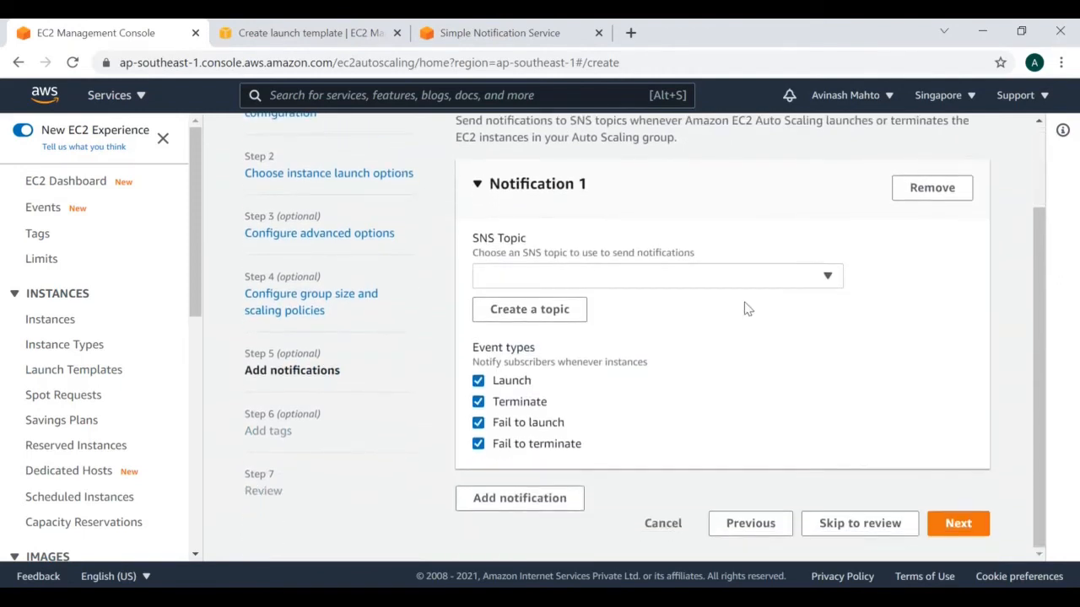
left_click(614, 285)
left_click(503, 325)
left_click(958, 524)
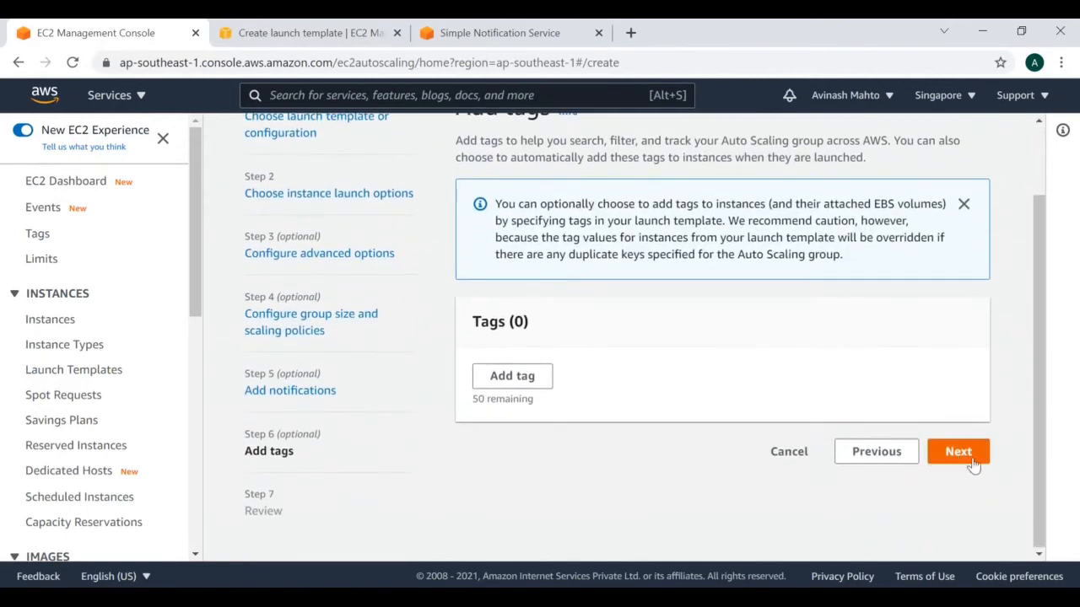
Step: Continue without adding tags and review the Auto Scaling group's settings down to its notifications
left_click(958, 452)
scroll(824, 398, "down", 4)
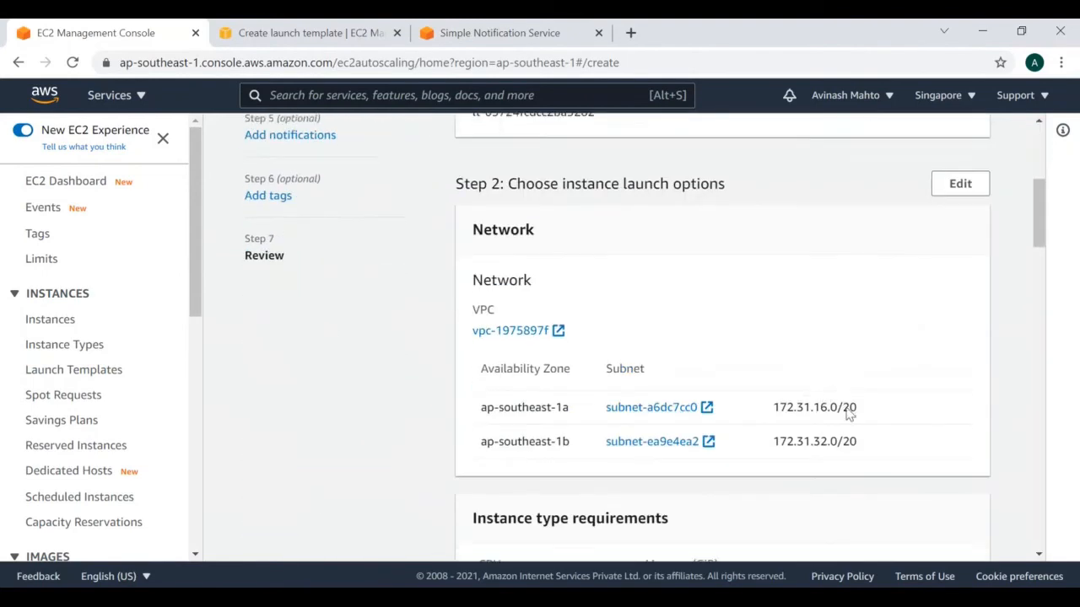
scroll(831, 405, "down", 4)
scroll(861, 410, "up", 8)
scroll(919, 390, "down", 15)
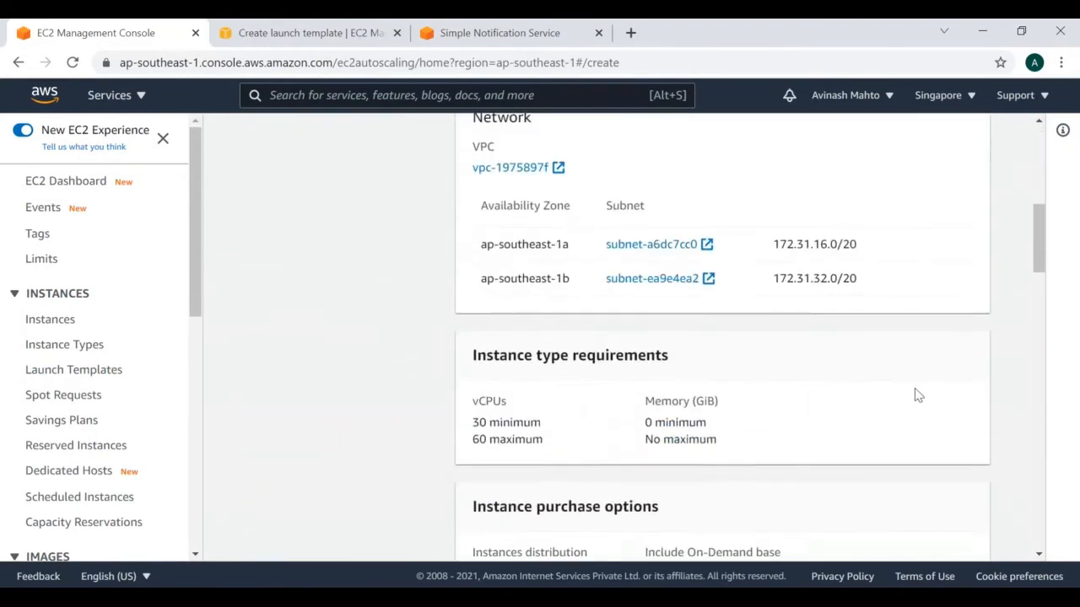
scroll(918, 450, "down", 6)
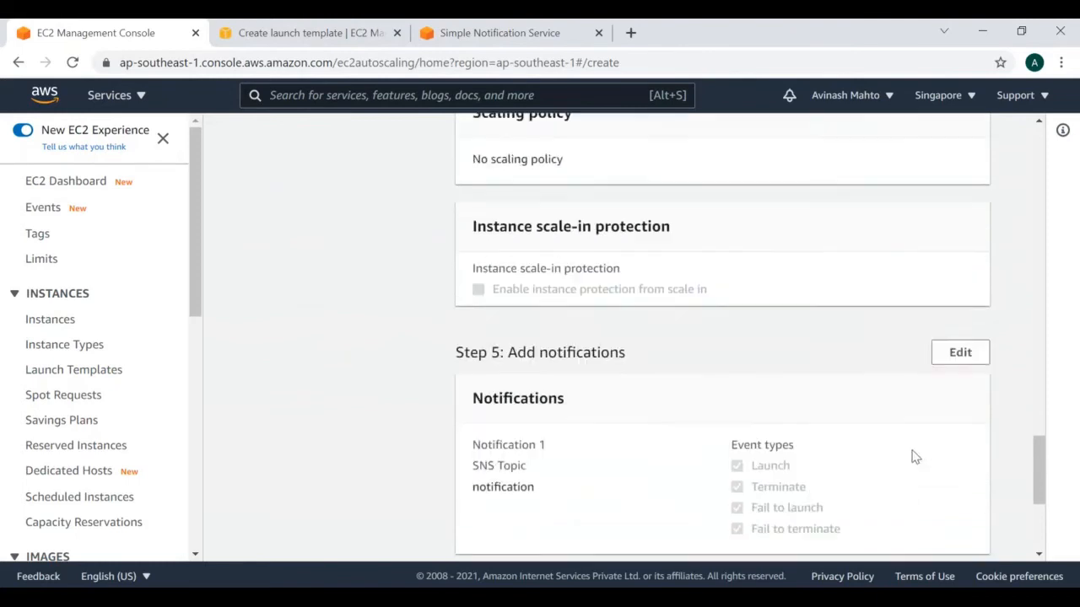
Step: Reopen the notification settings from the review, check the SNS topic and event types, and return to the review
left_click(954, 282)
scroll(666, 362, "down", 2)
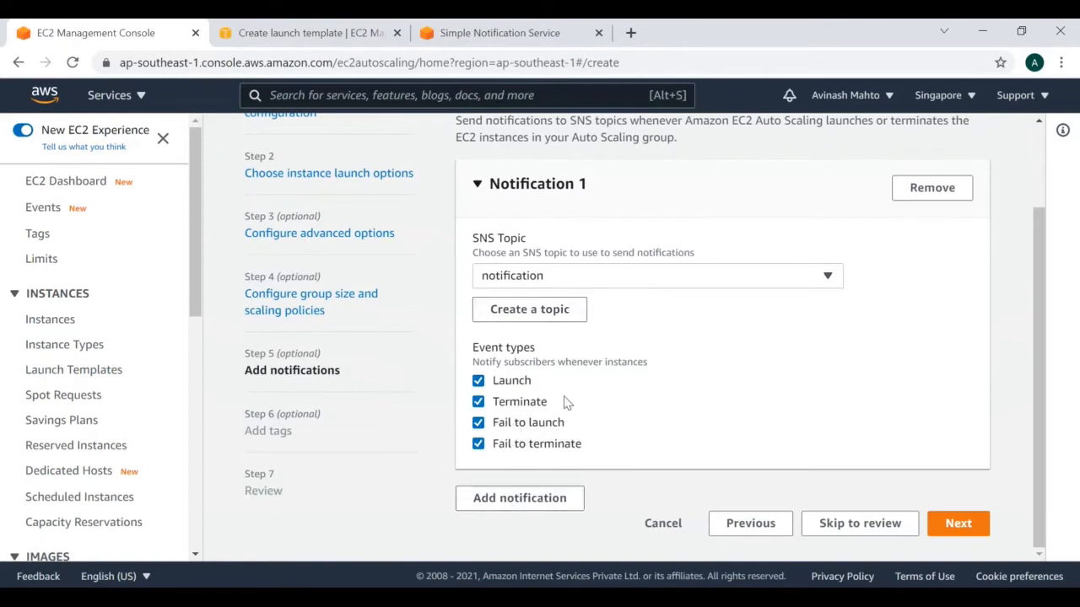
left_click(949, 524)
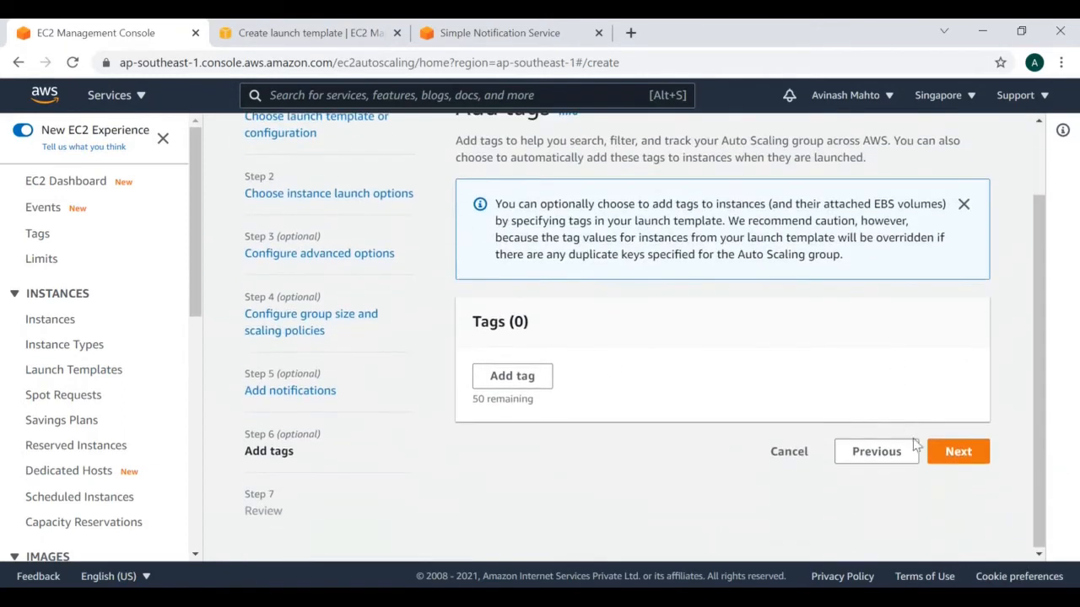
left_click(966, 452)
Step: Review the group's network, instance, purchase, allocation, notification and tag settings, and create the Auto Scaling group
scroll(863, 318, "down", 7)
scroll(877, 362, "down", 3)
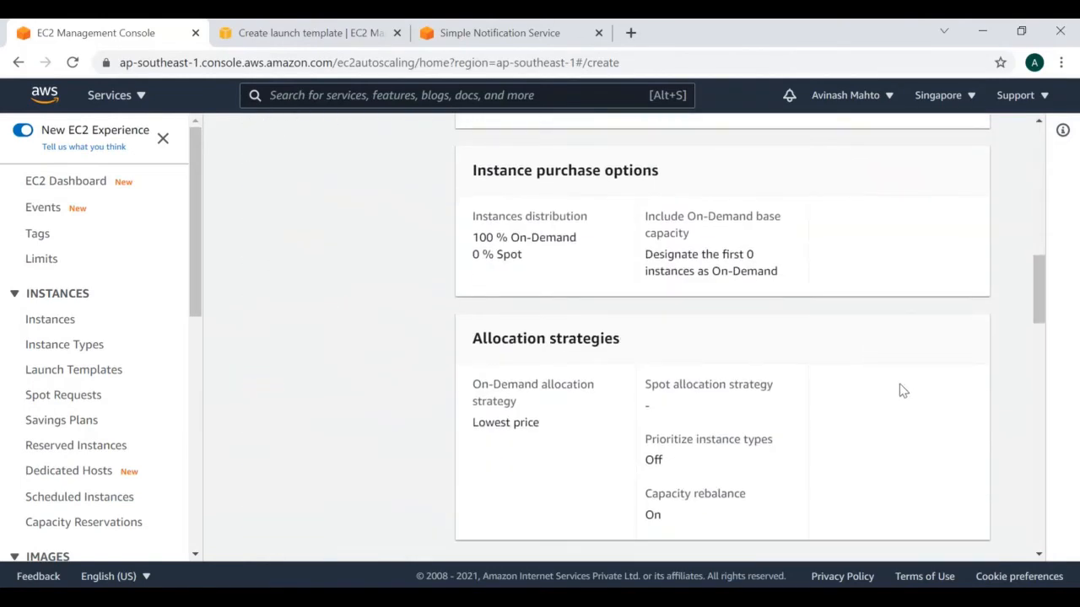
scroll(825, 449, "up", 3)
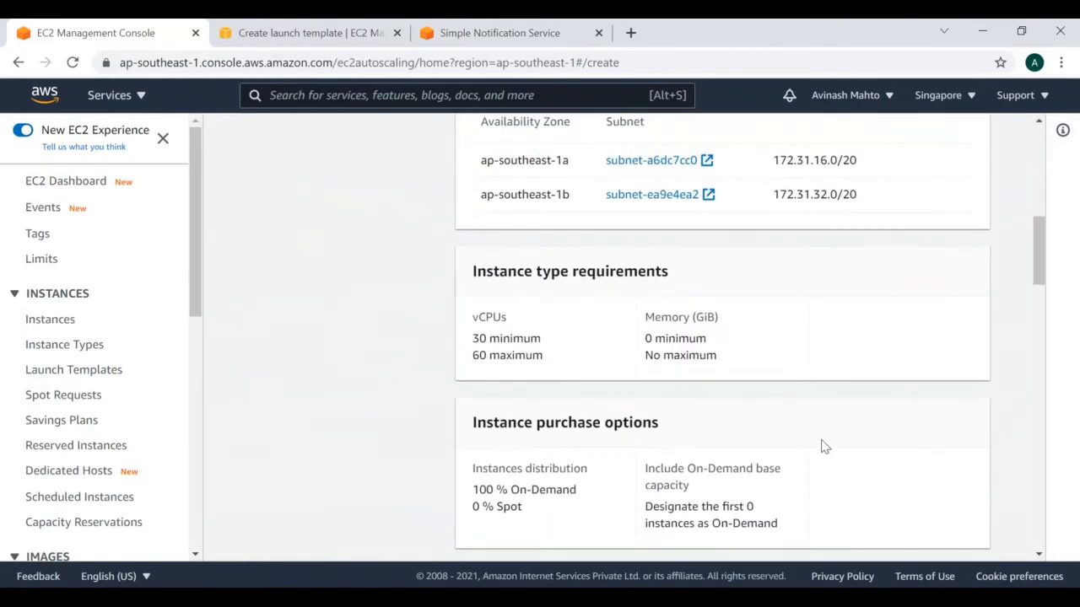
scroll(835, 455, "up", 2)
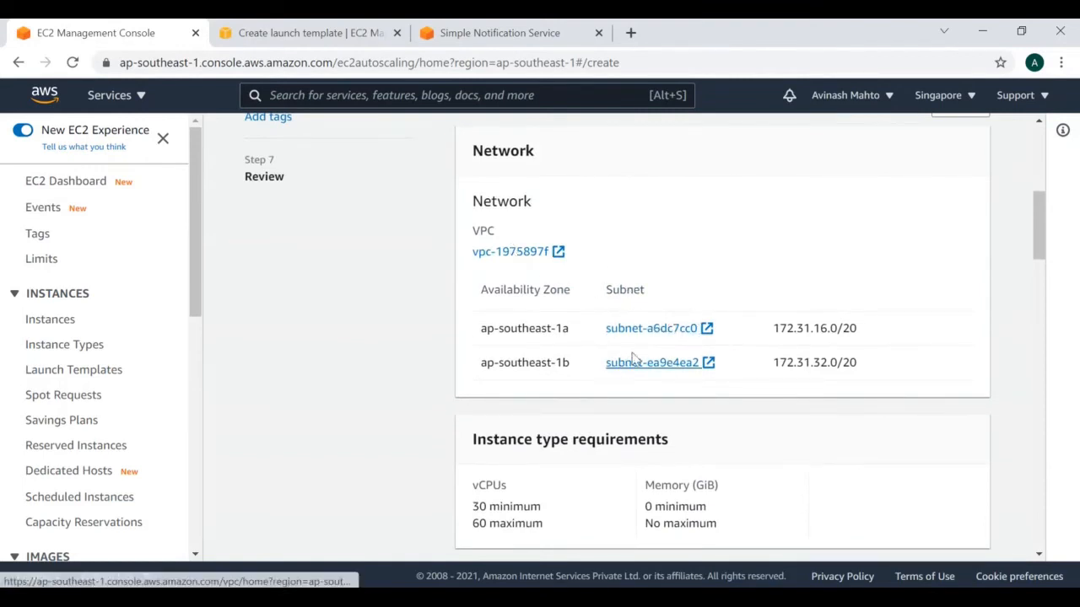
scroll(624, 346, "up", 6)
scroll(774, 342, "down", 10)
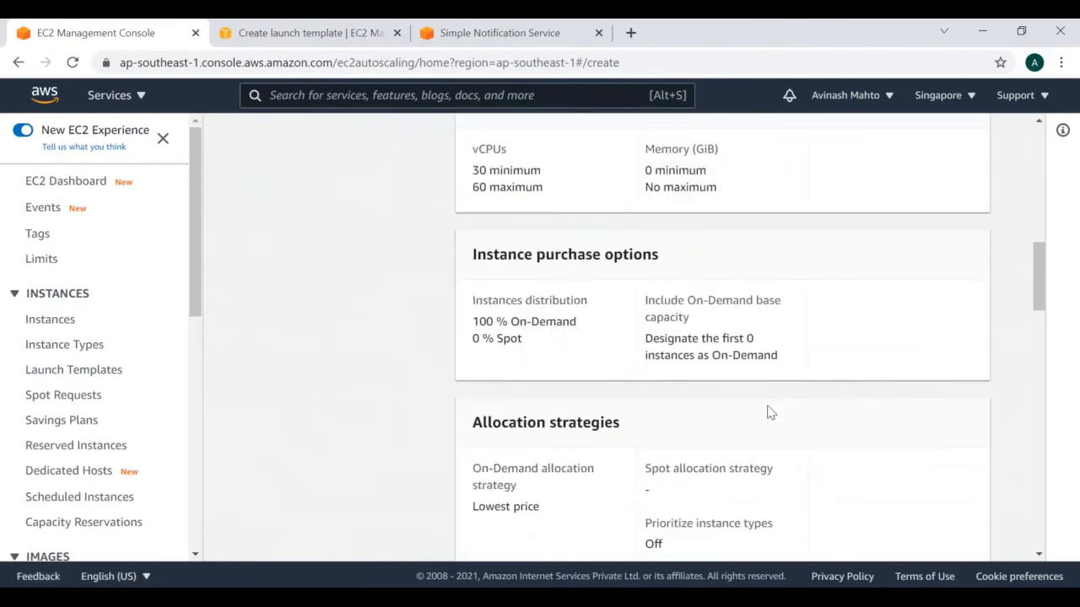
scroll(769, 413, "down", 15)
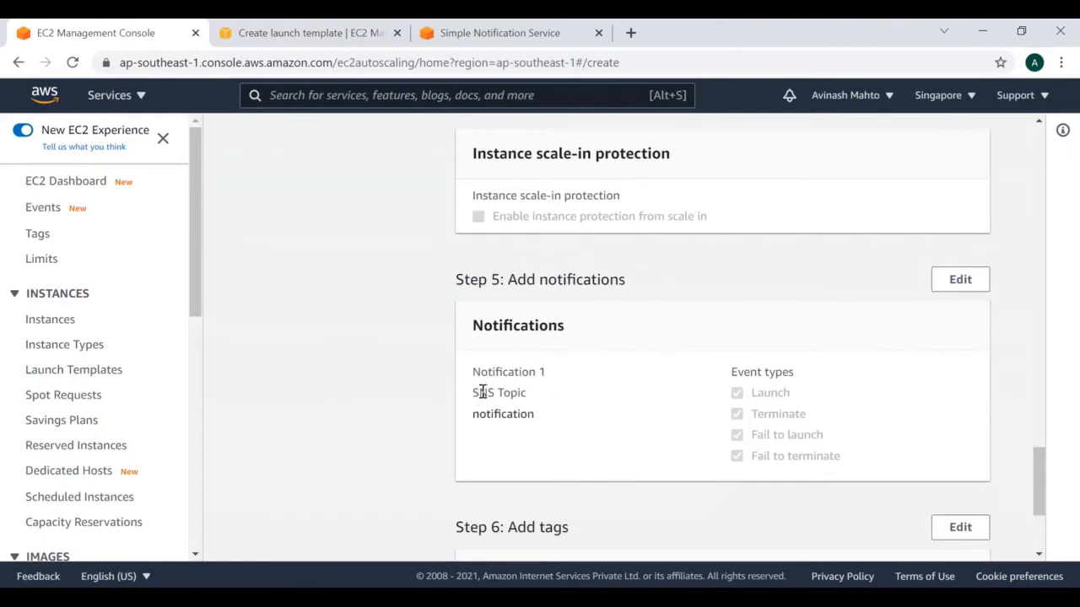
left_click_drag(473, 393, 536, 399)
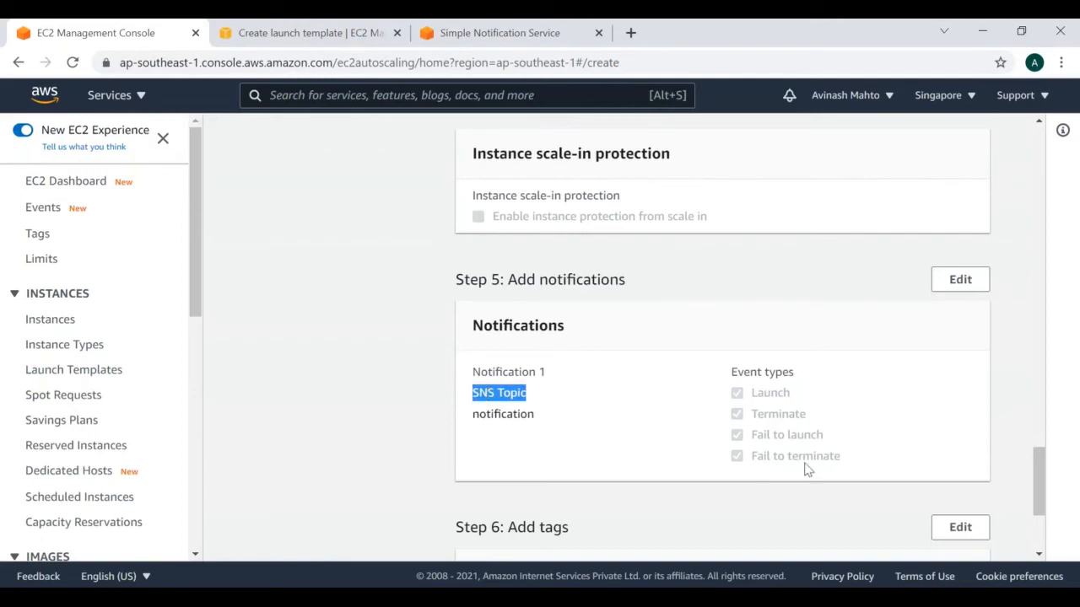
scroll(835, 460, "down", 3)
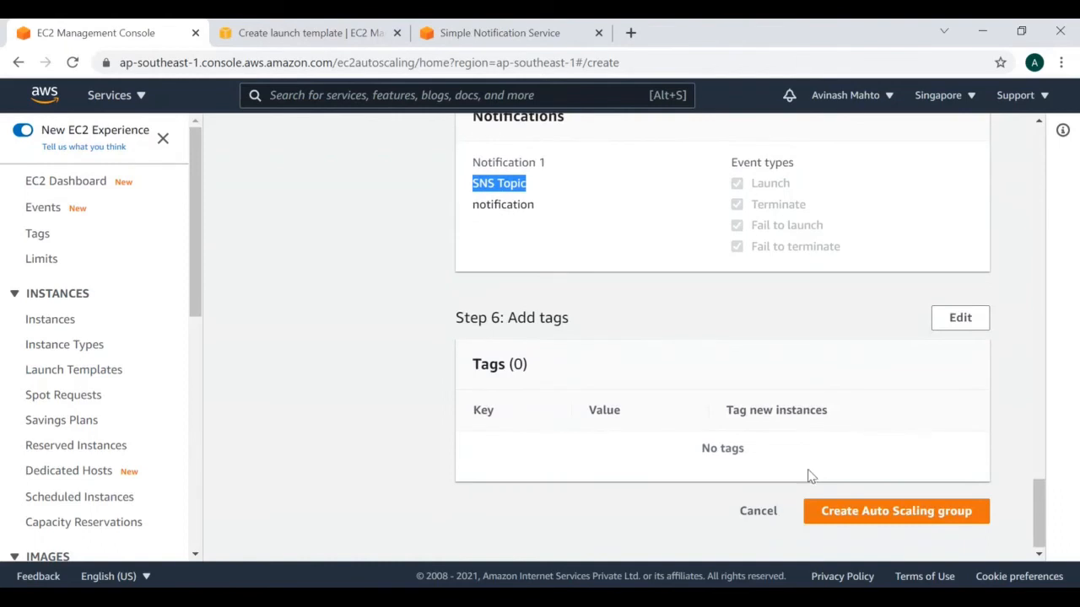
left_click(844, 514)
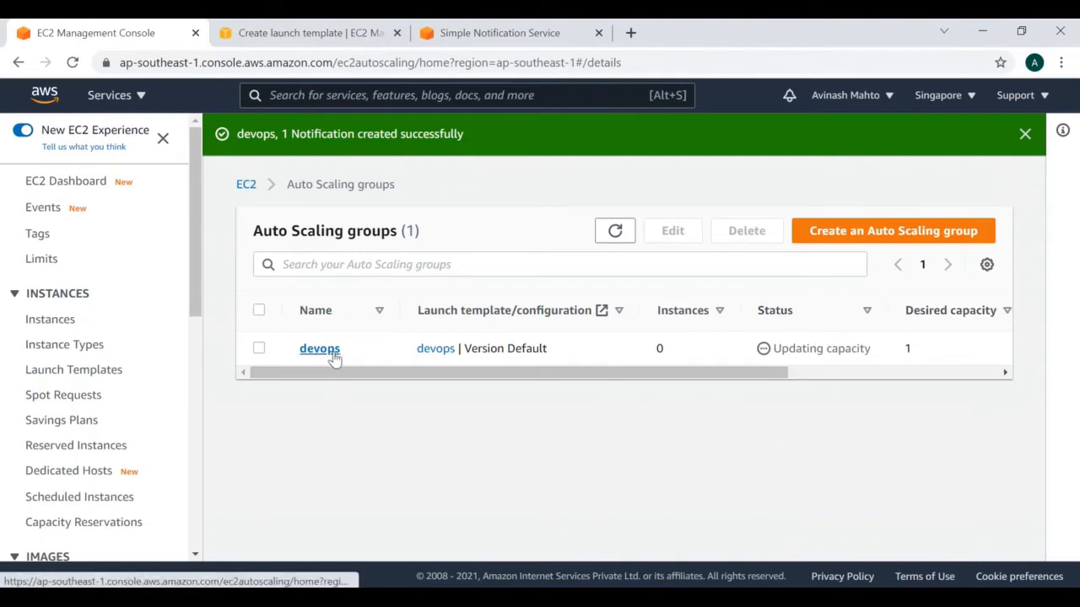
Step: Open the load balancers, enlarge the details of devops-LB and copy its DNS name
scroll(126, 414, "down", 7)
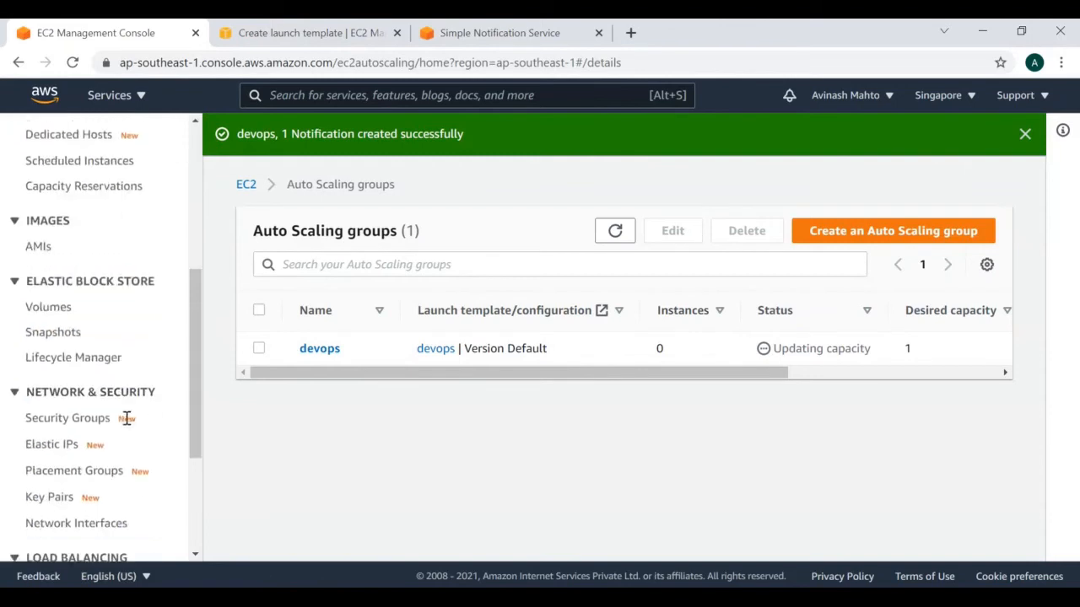
left_click(71, 374)
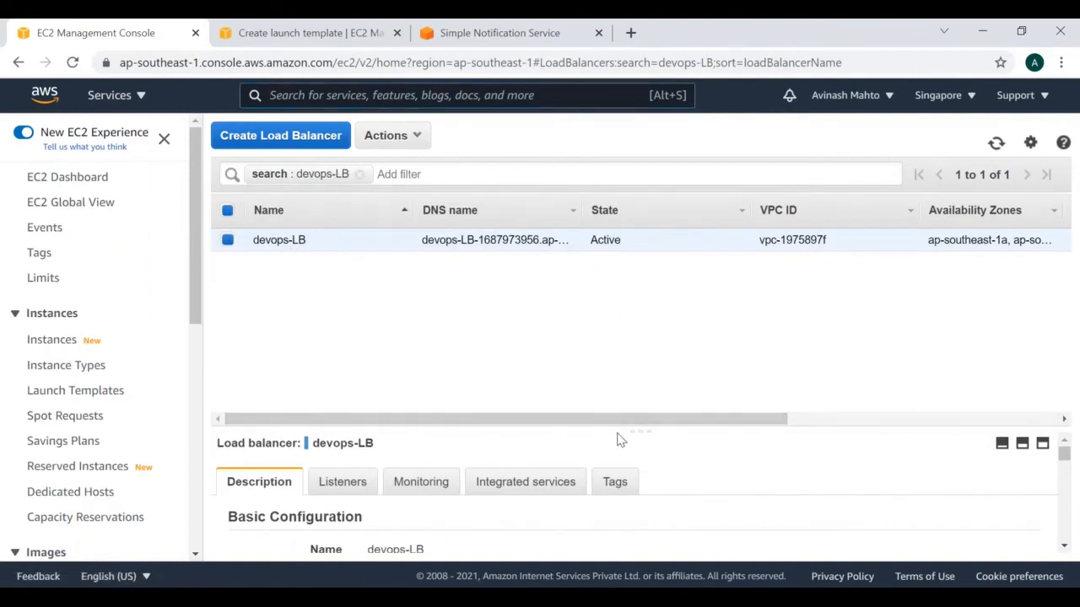
left_click_drag(617, 427, 632, 270)
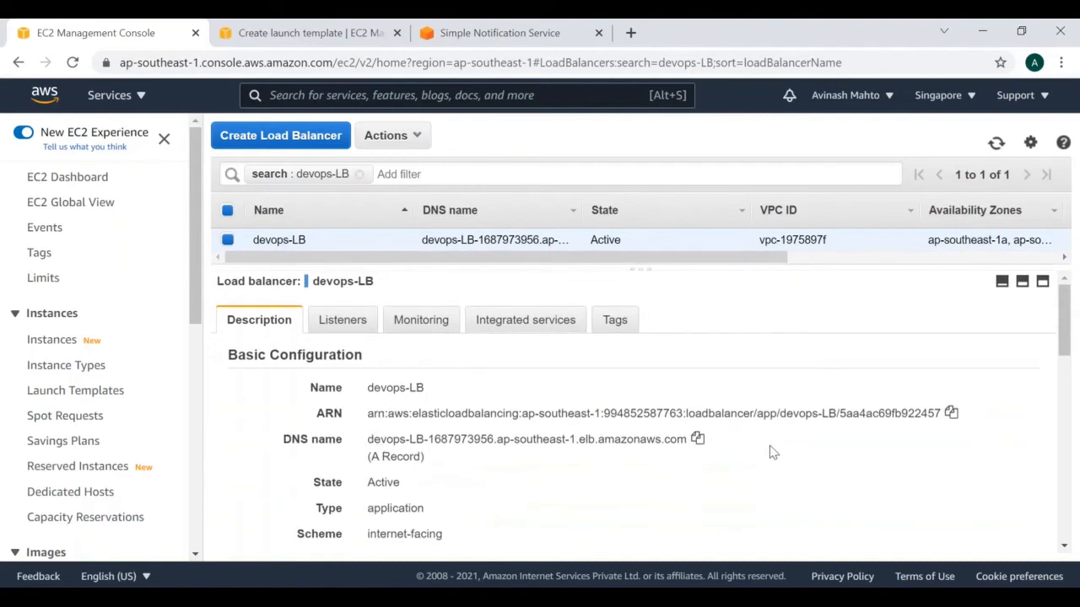
left_click(696, 441)
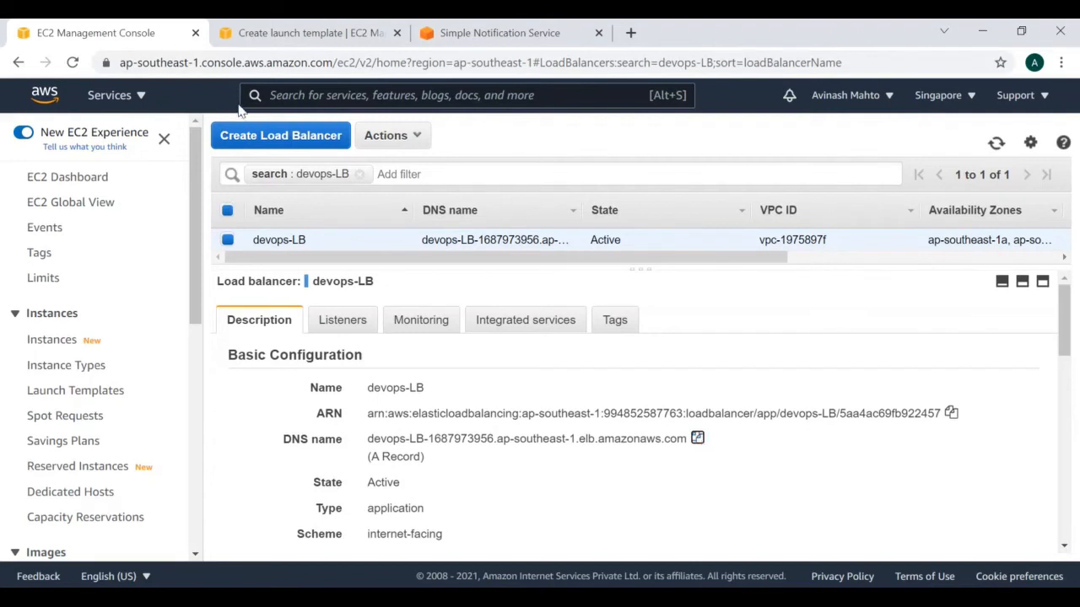
Step: Search the AWS services for route 53 and open Route 53, reloading the page until it loads
type("rou")
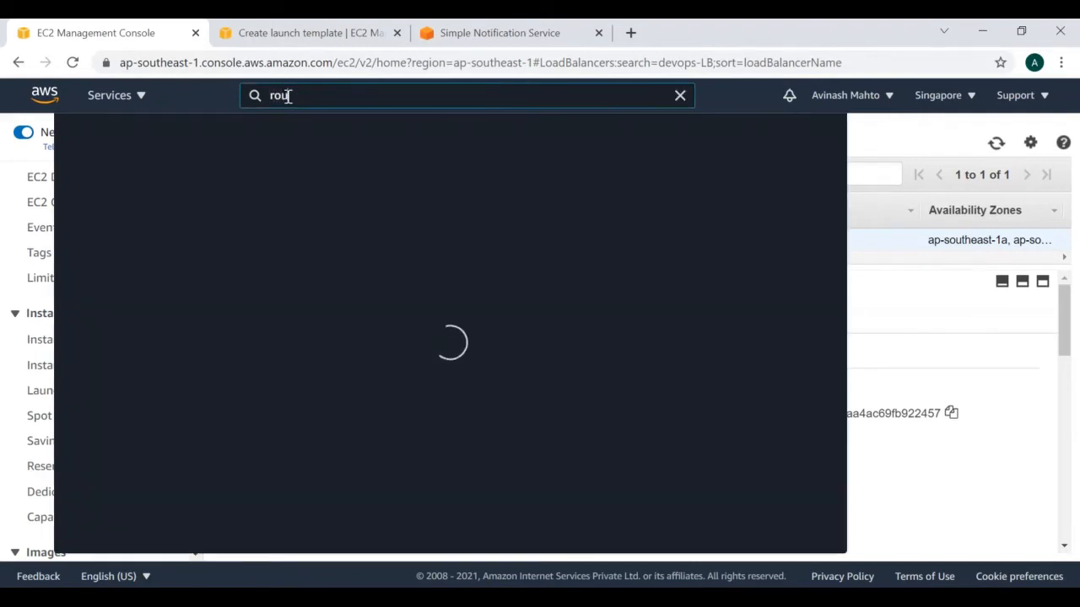
type("te 53")
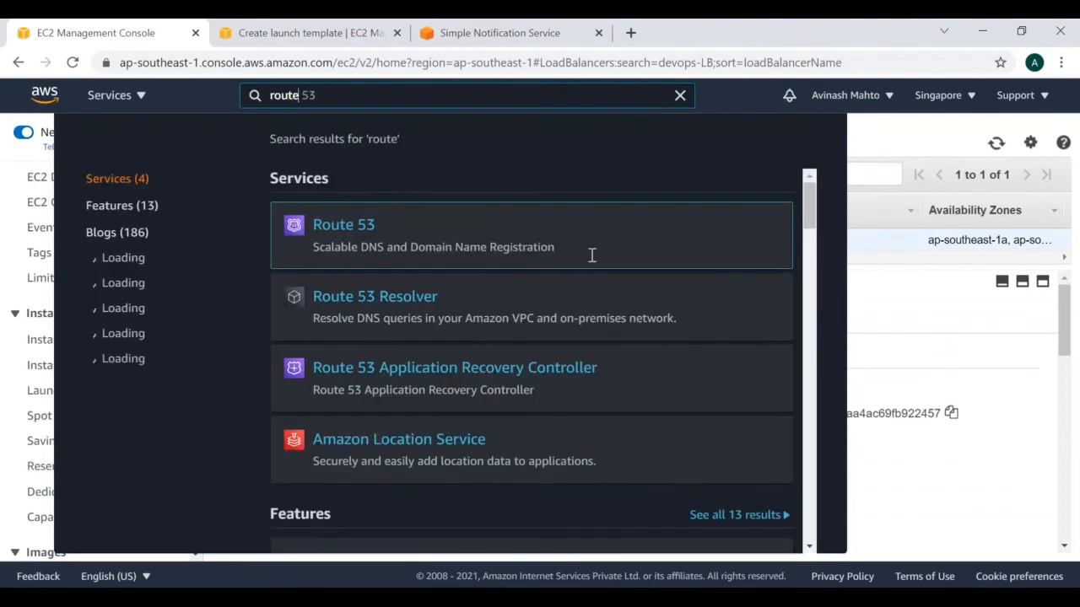
key("Return")
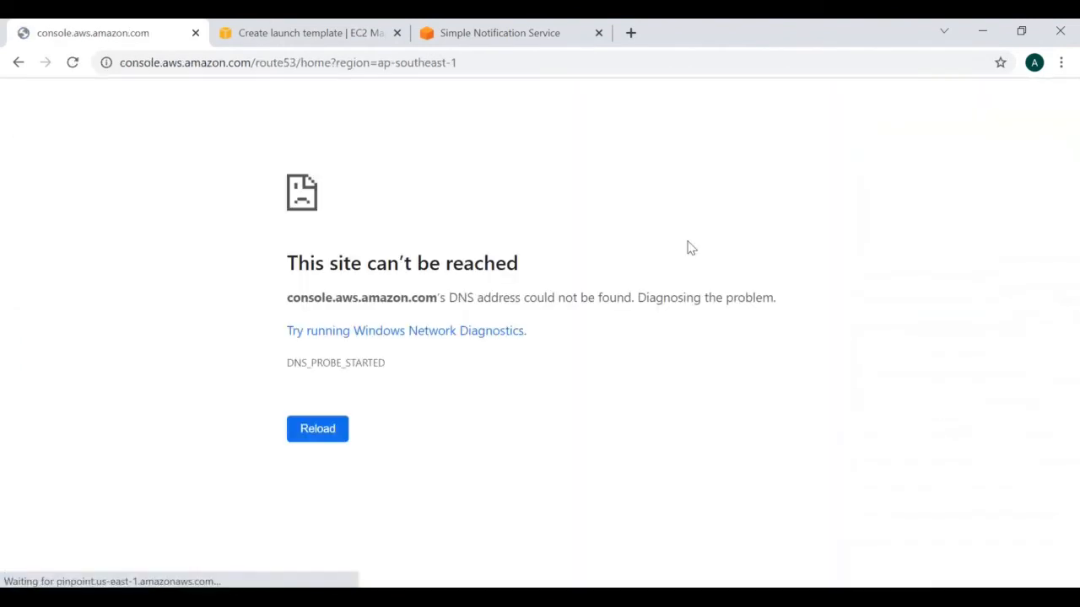
left_click(340, 430)
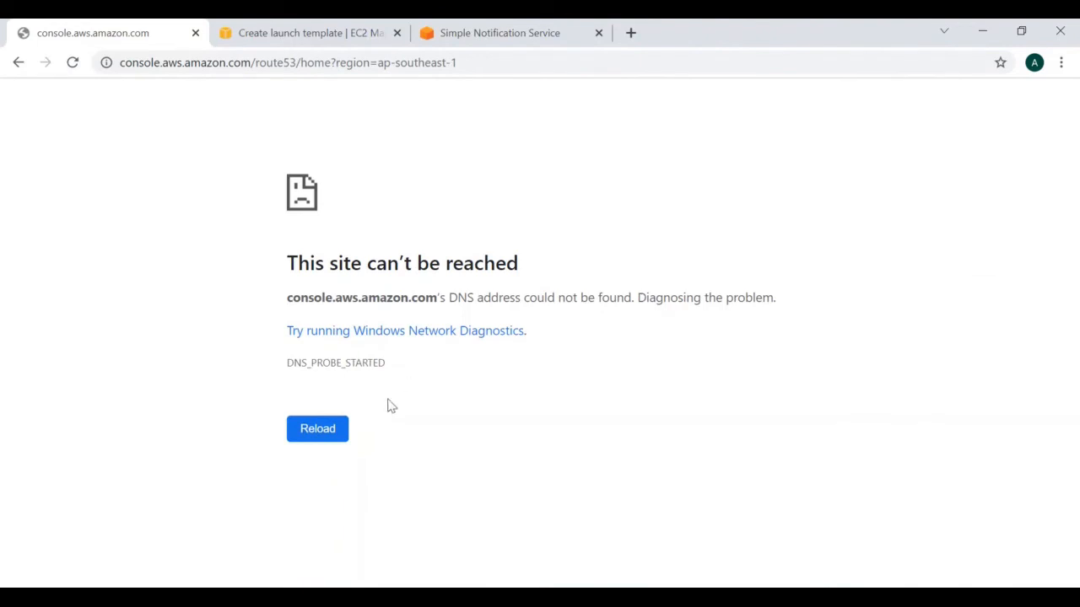
left_click(311, 437)
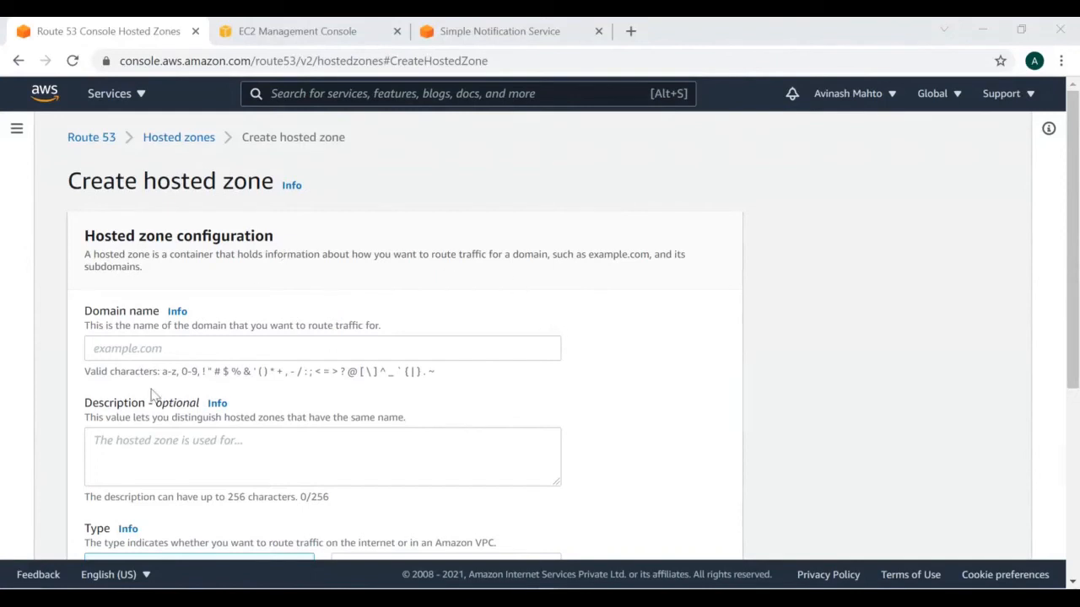
Step: View the Route 53 hosted zones list, and return to the devops-LB details to highlight its DNS name
left_click(310, 32)
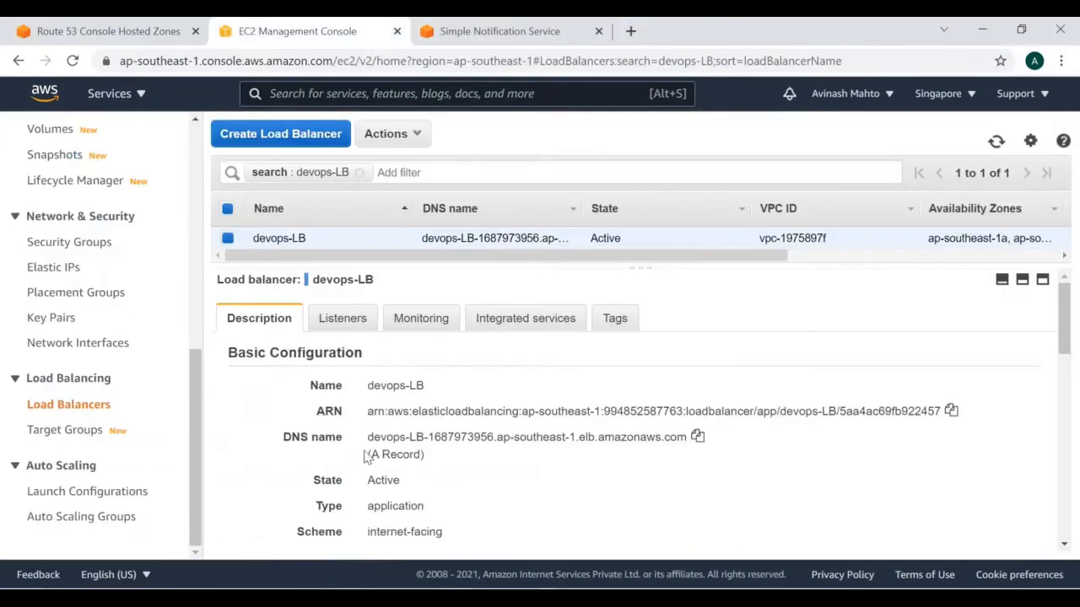
left_click(123, 32)
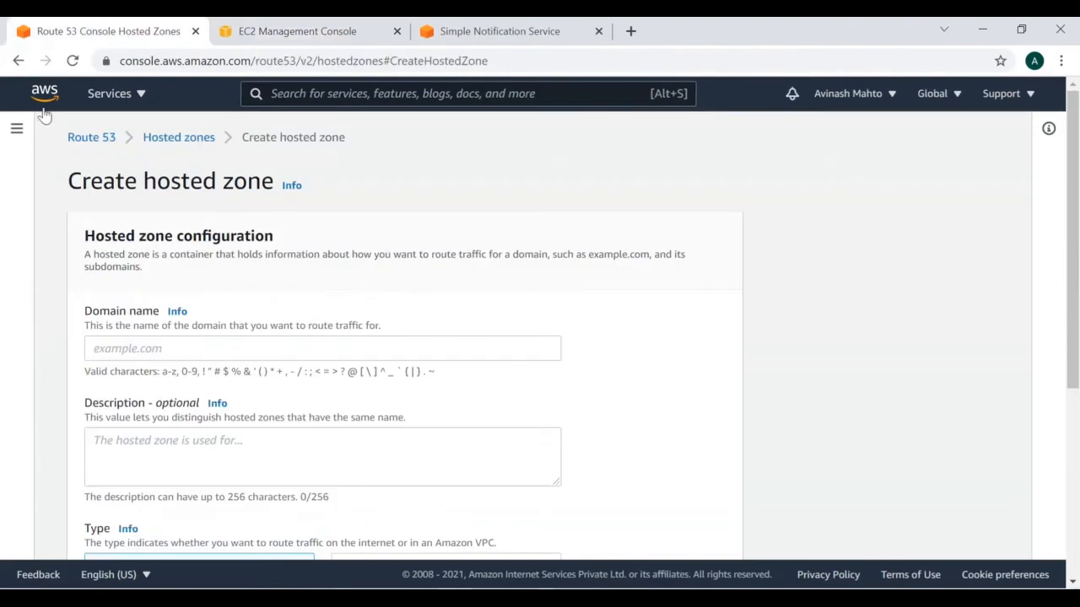
left_click(175, 140)
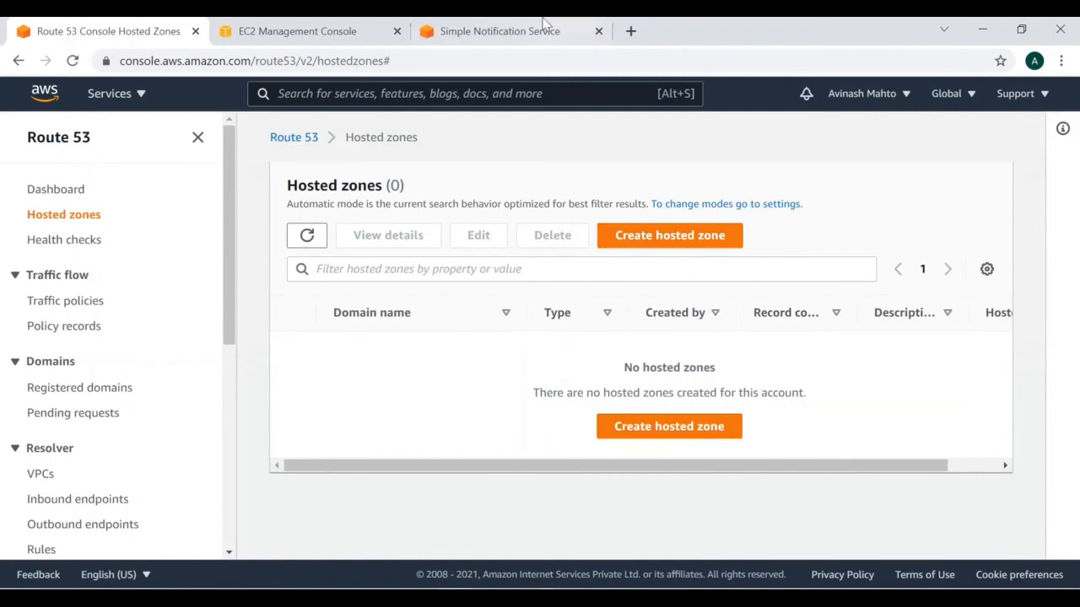
left_click(309, 28)
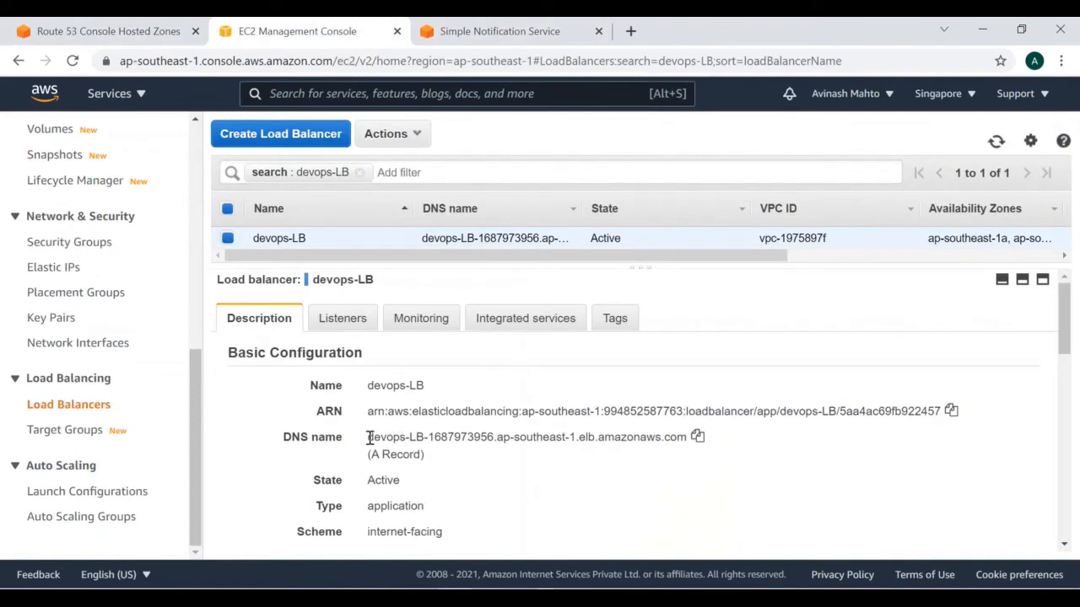
left_click_drag(368, 438, 685, 440)
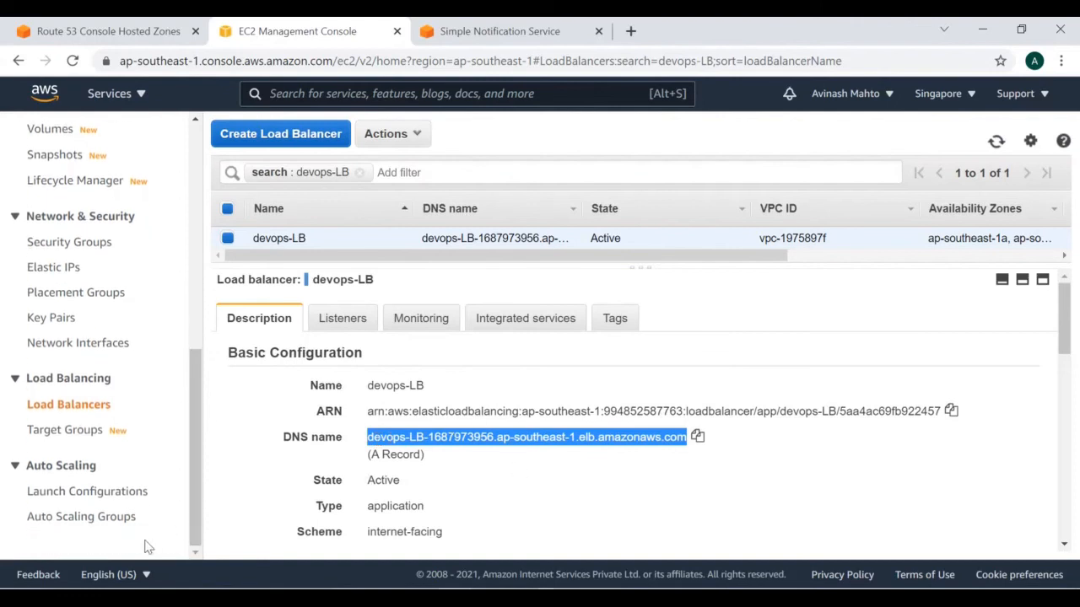
Step: Check the devops Auto Scaling group in the group list and examine the details of the running c5a.8xlarge instance
left_click(89, 517)
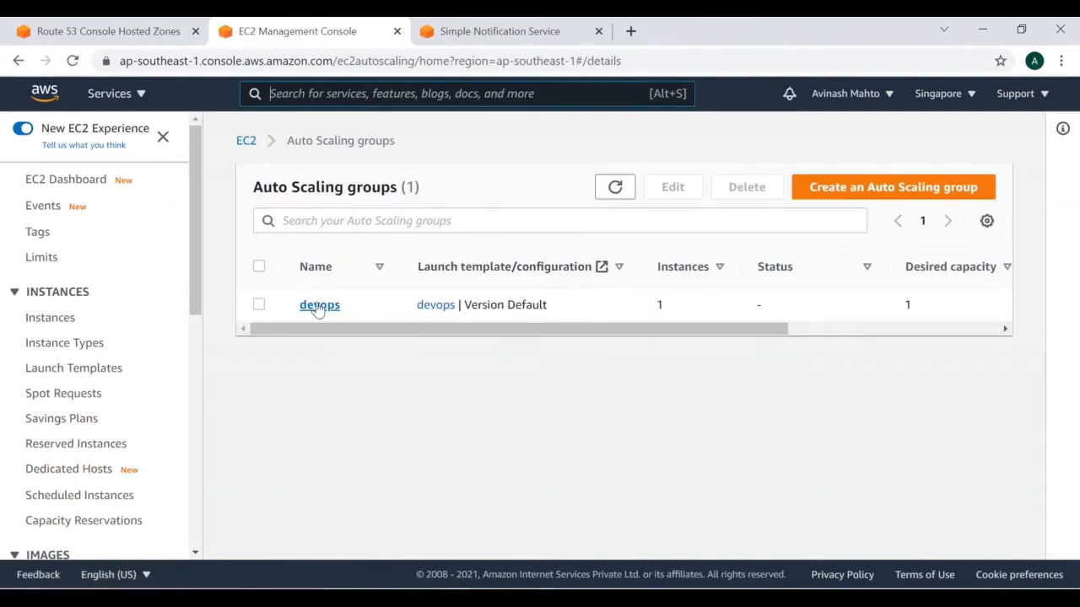
left_click(50, 318)
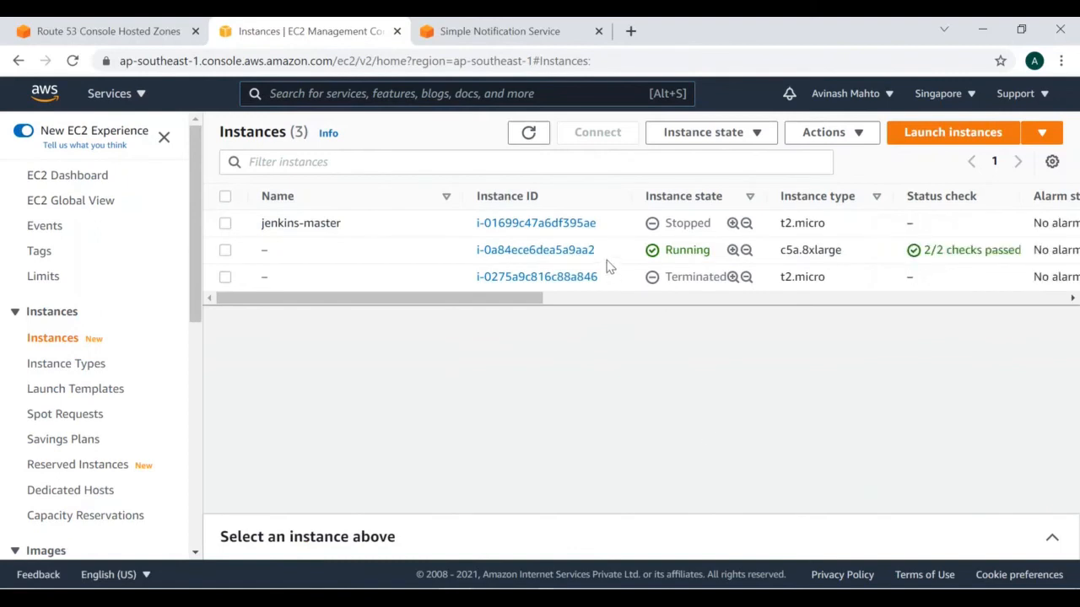
left_click(516, 252)
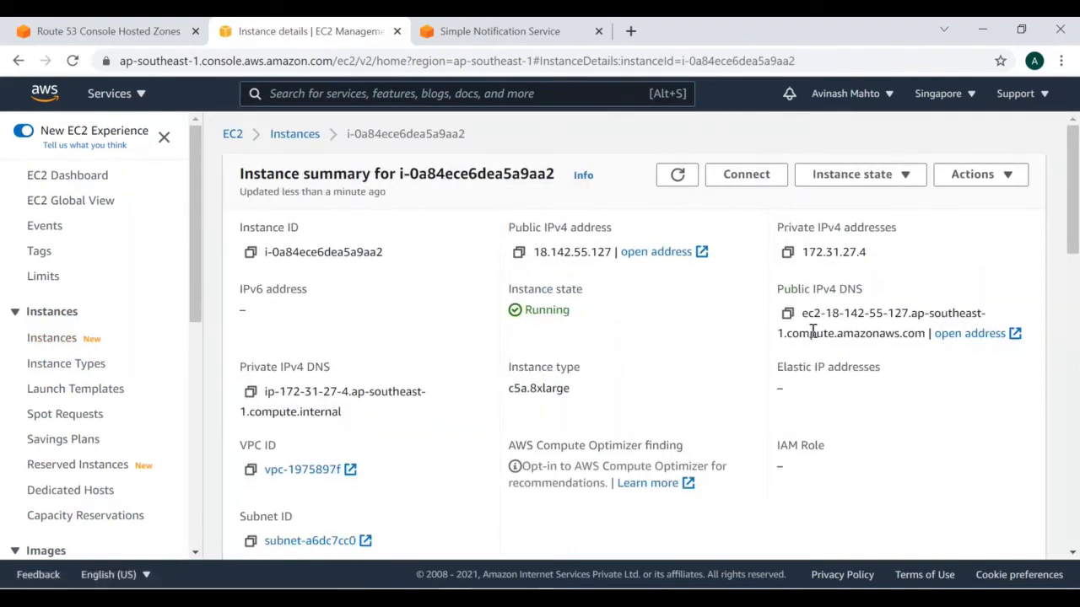
scroll(215, 379, "down", 5)
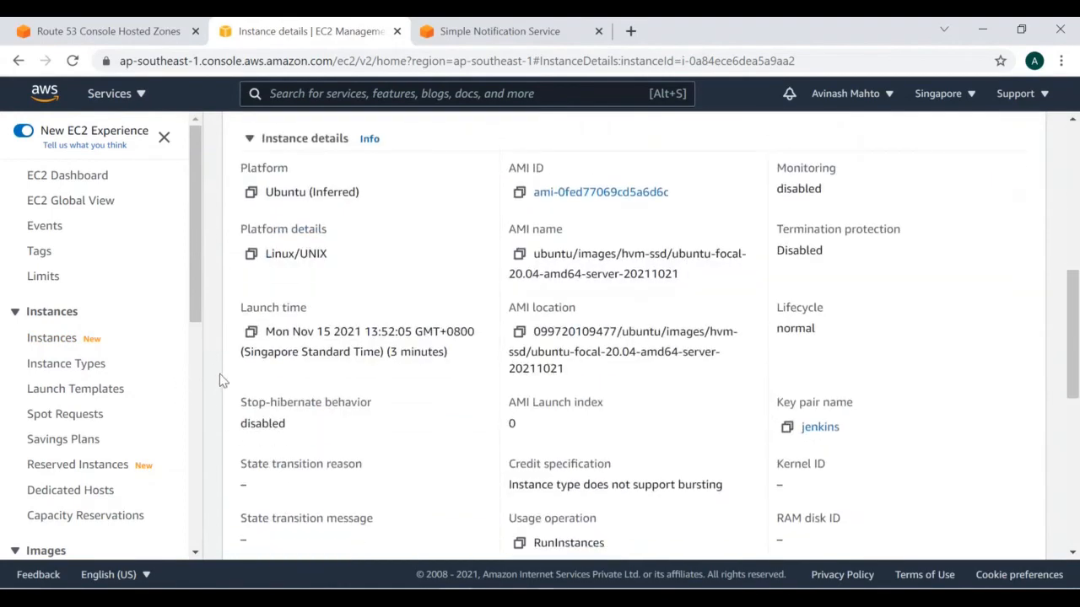
scroll(218, 375, "up", 5)
Step: Terminate the running c5a.8xlarge instance from the instance list and dismiss the notice
left_click(69, 342)
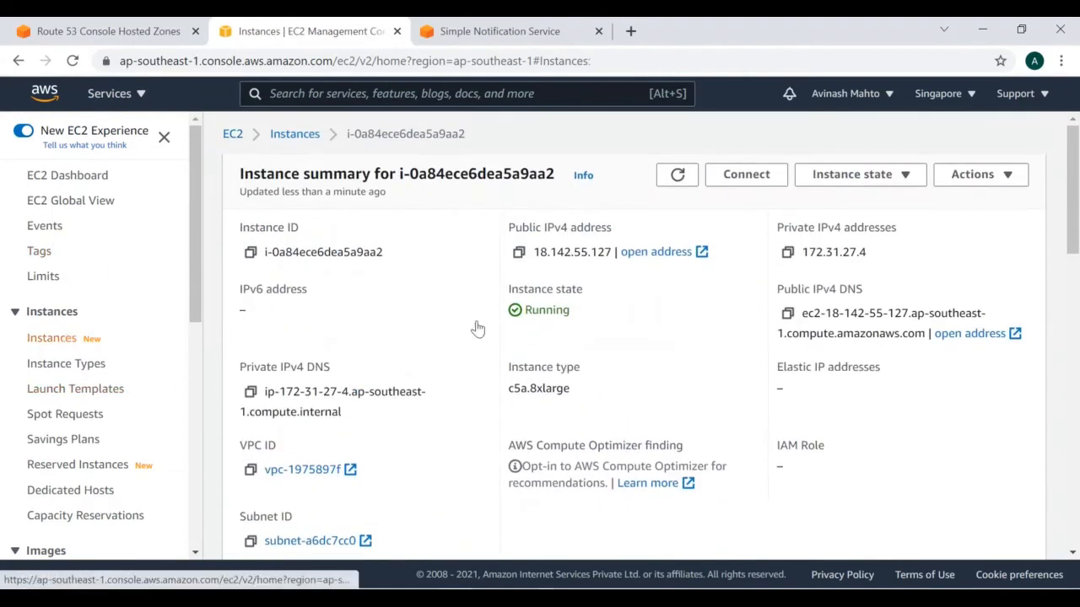
left_click(225, 250)
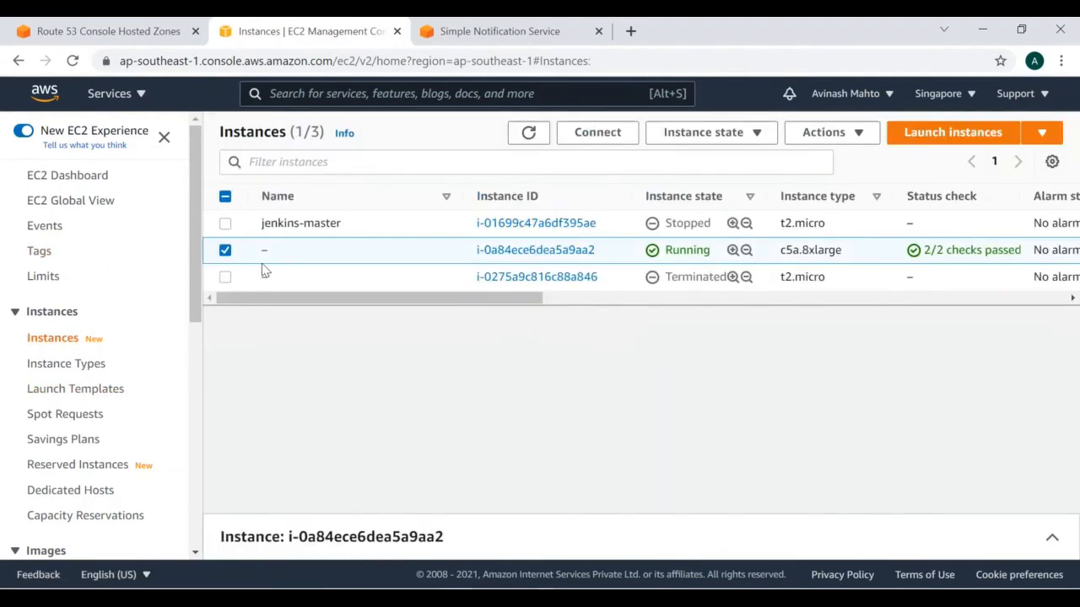
left_click(759, 134)
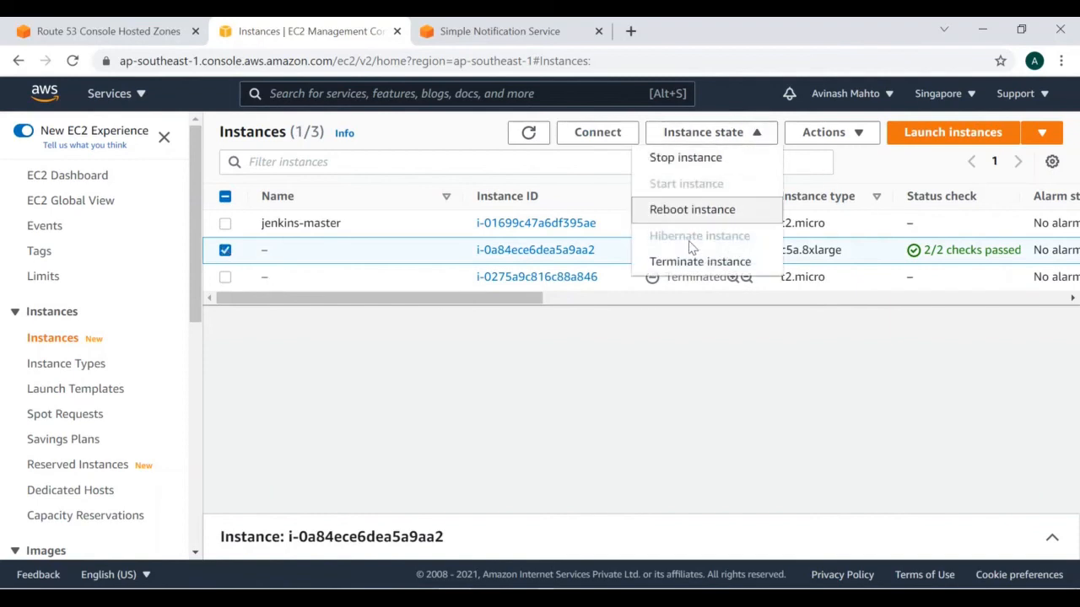
left_click(684, 270)
left_click(791, 478)
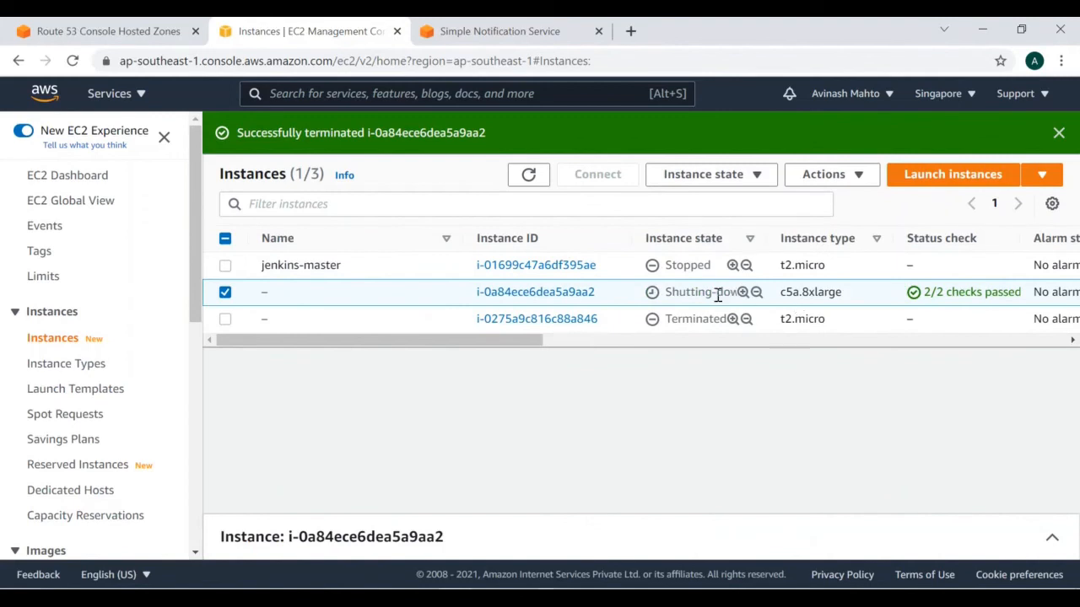
left_click(1059, 132)
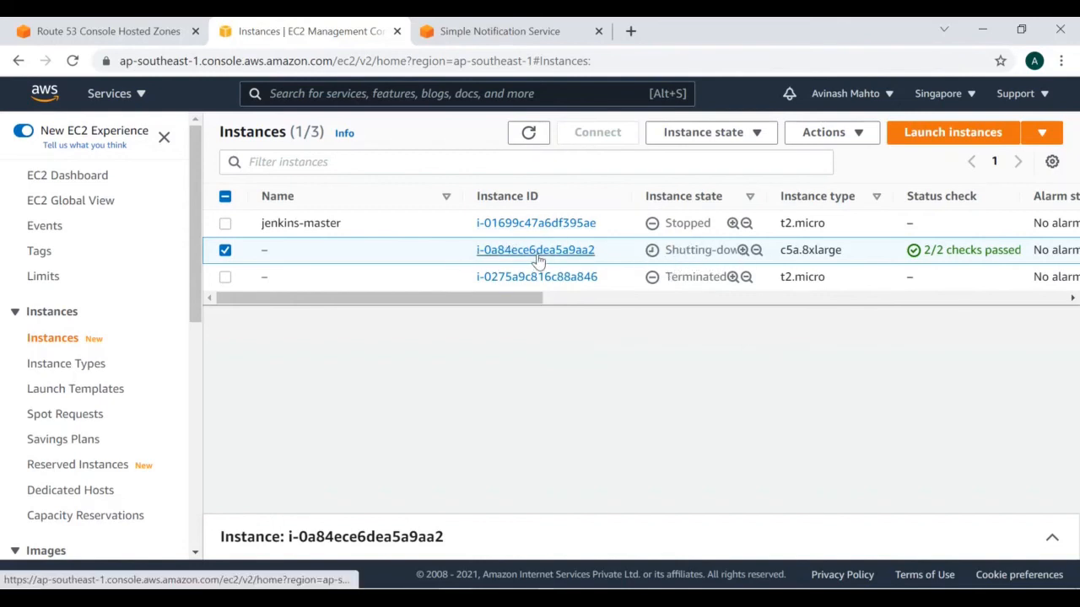
Step: Reload the instance list to look for a replacement instance, and highlight the running instance's ID and state
left_click(73, 61)
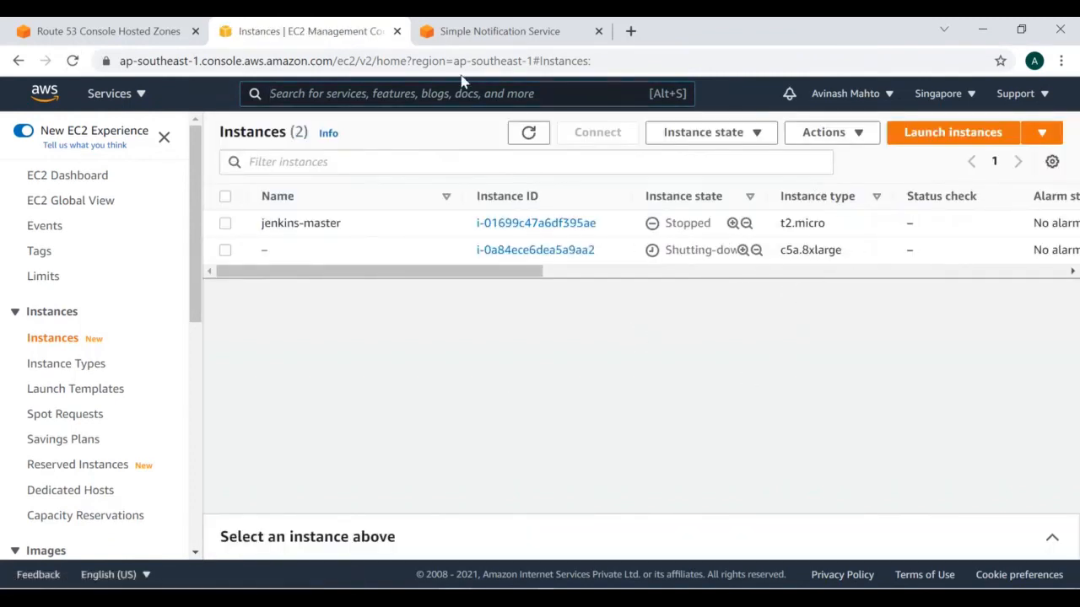
left_click(73, 64)
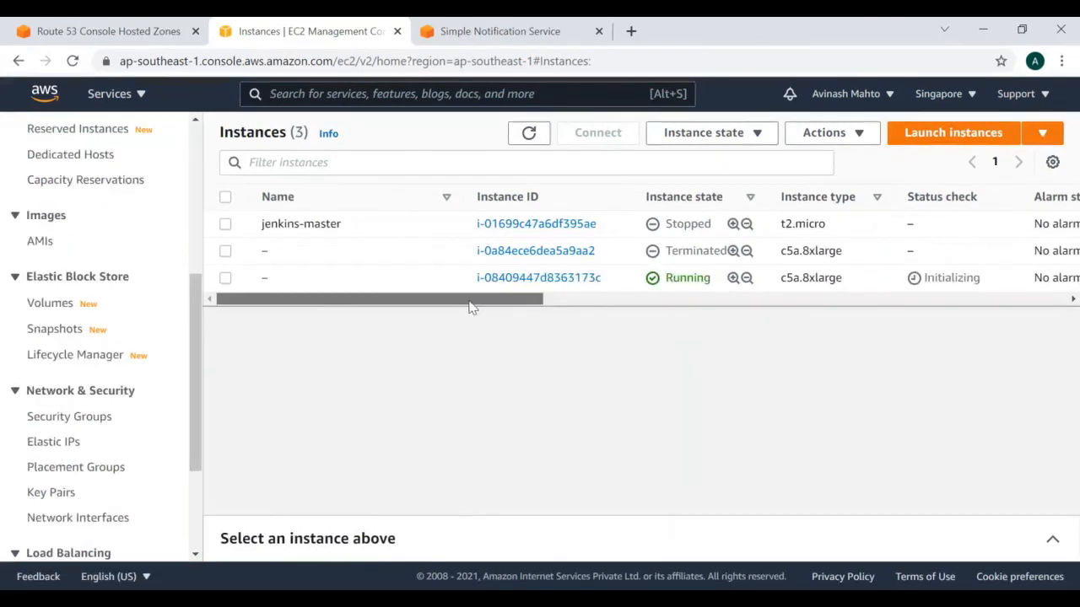
left_click_drag(470, 302, 427, 288)
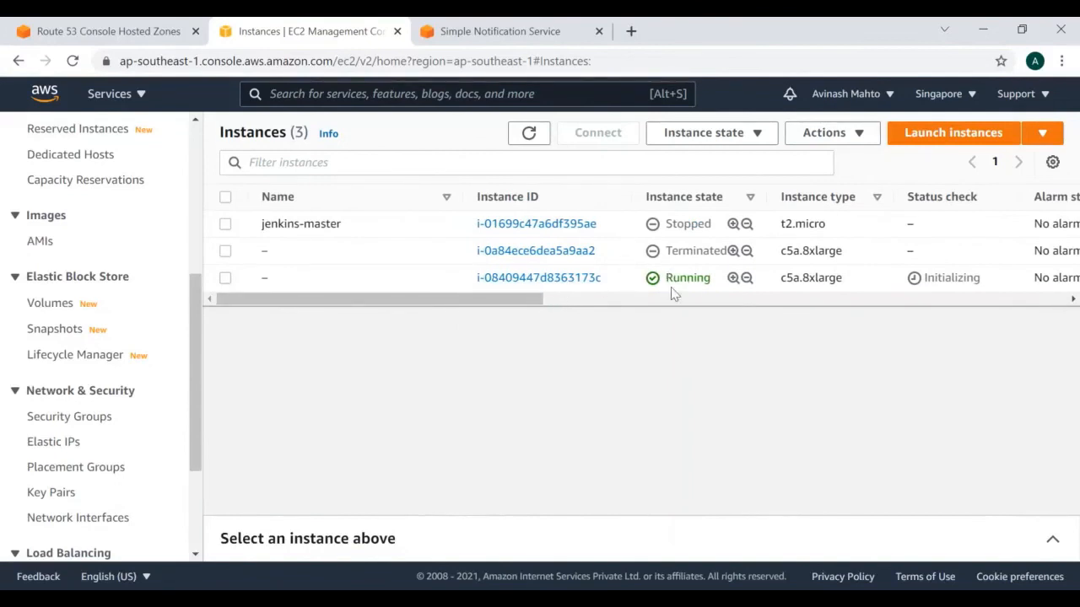
left_click_drag(475, 281, 709, 281)
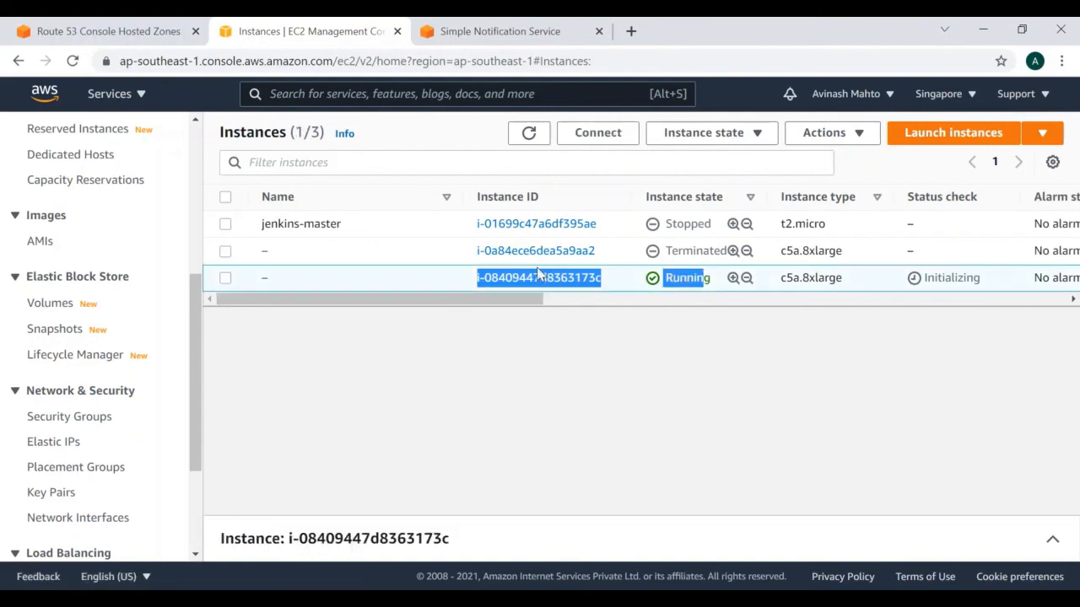
Step: Compare the terminated c5a.8xlarge instance with its running replacement by highlighting each instance ID in the list
left_click_drag(464, 250, 590, 250)
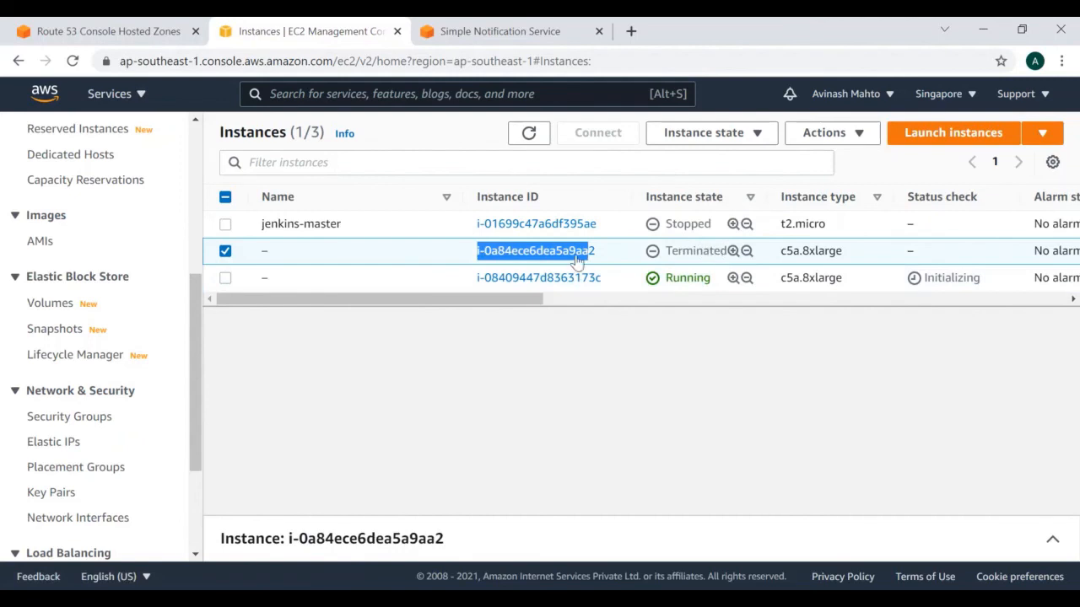
left_click_drag(461, 278, 552, 283)
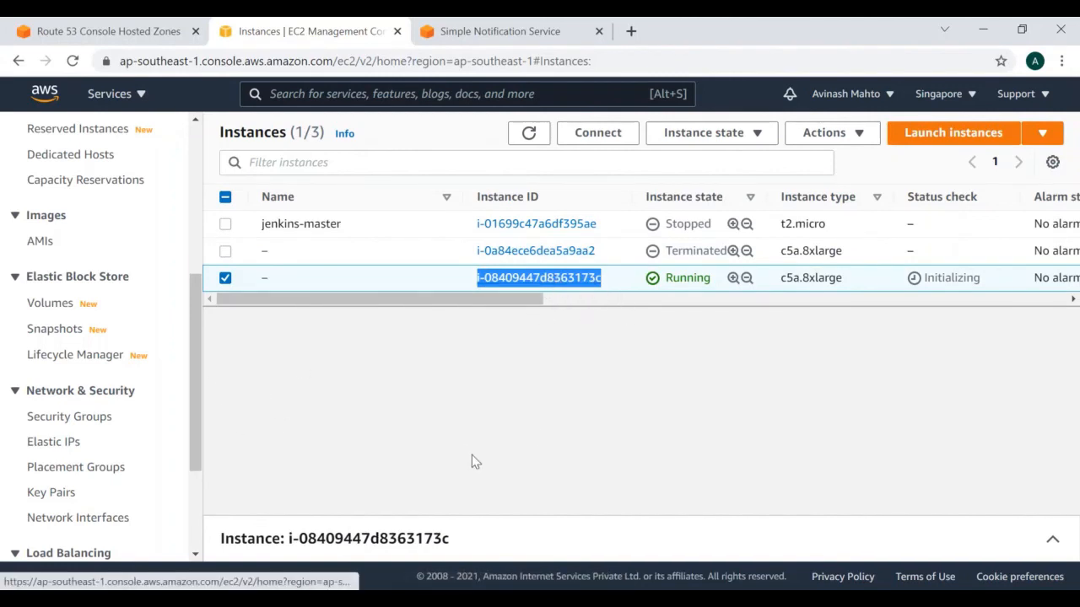
left_click(542, 422)
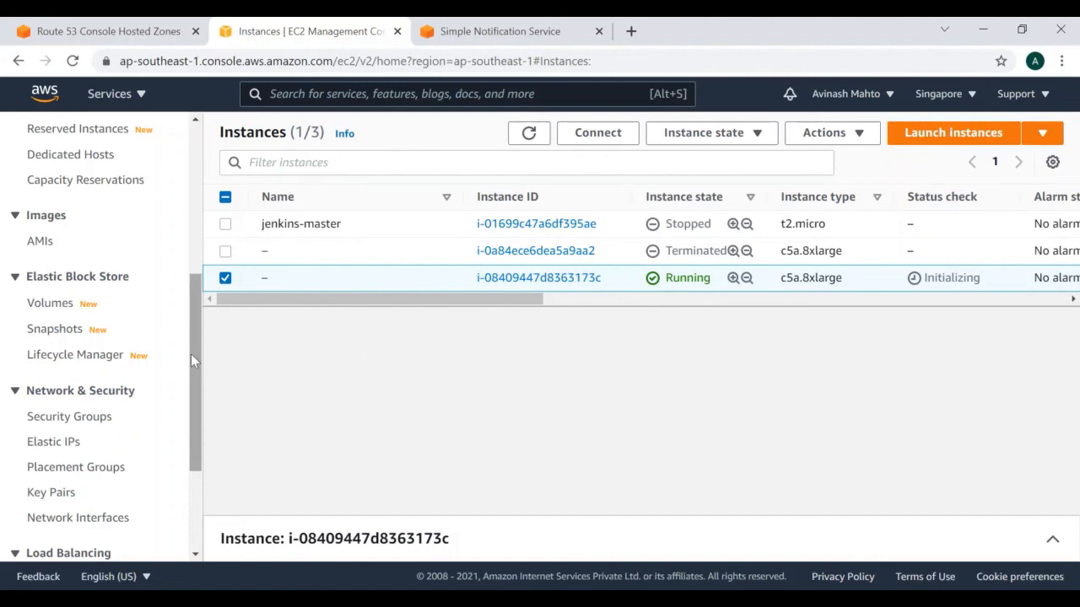
Step: Review the devops-LB load balancer, the target groups list and the Auto Scaling groups list
left_click_drag(193, 355, 180, 525)
left_click(66, 406)
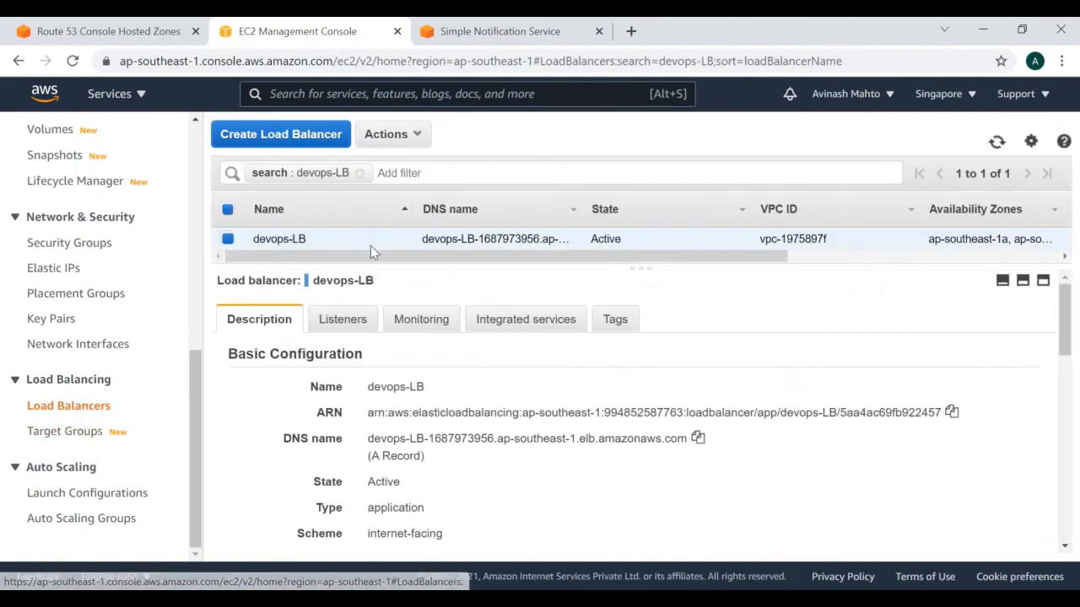
left_click(85, 434)
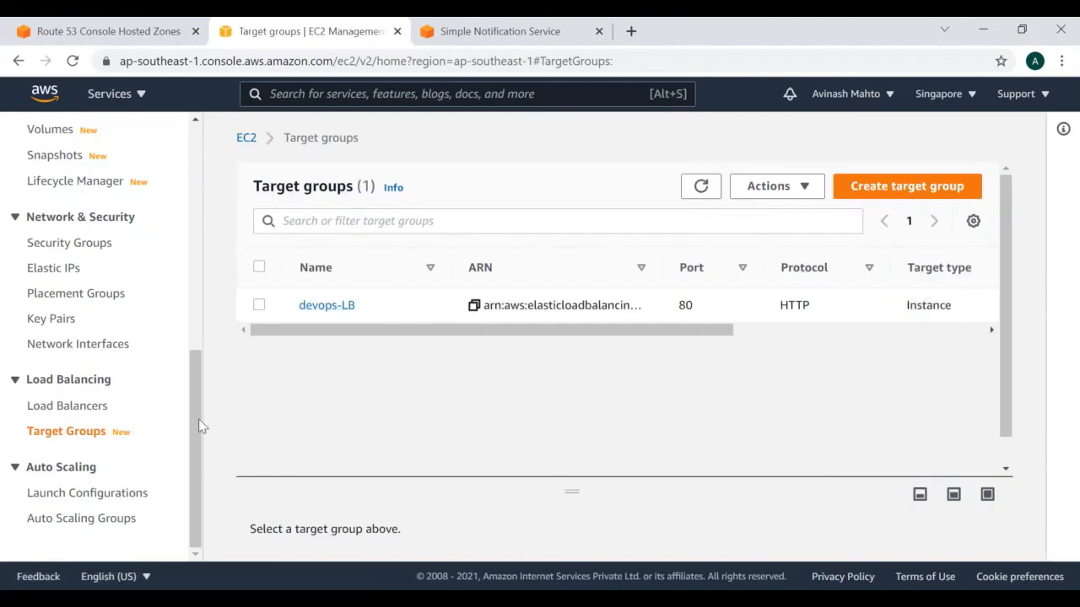
left_click(70, 518)
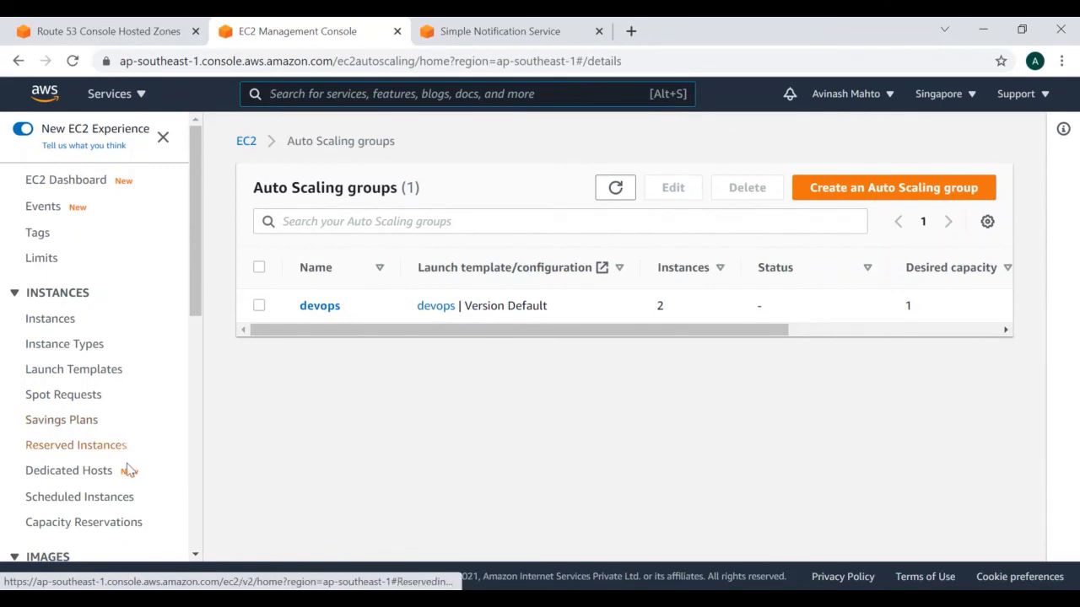
scroll(128, 477, "down", 5)
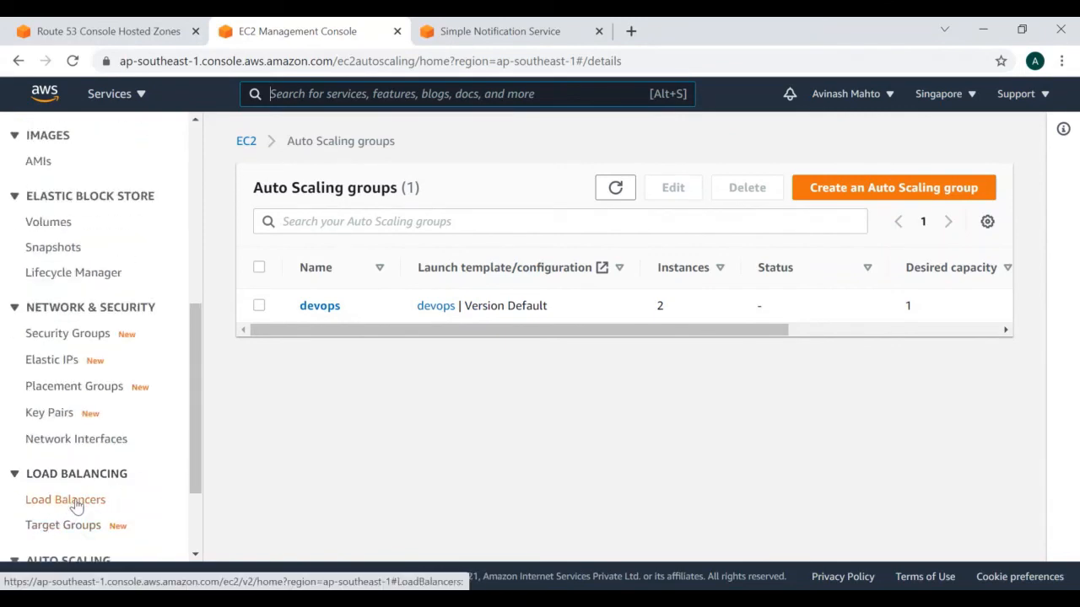
Step: Reopen the load balancers page, check the Route 53 hosted zones, and return to the devops-LB description
left_click(73, 501)
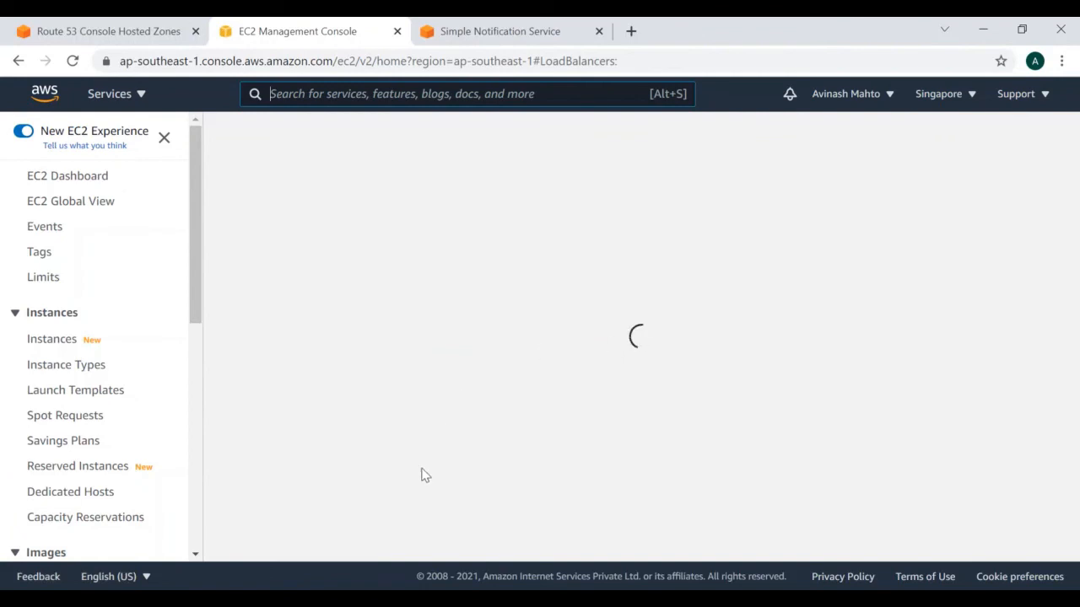
left_click(80, 31)
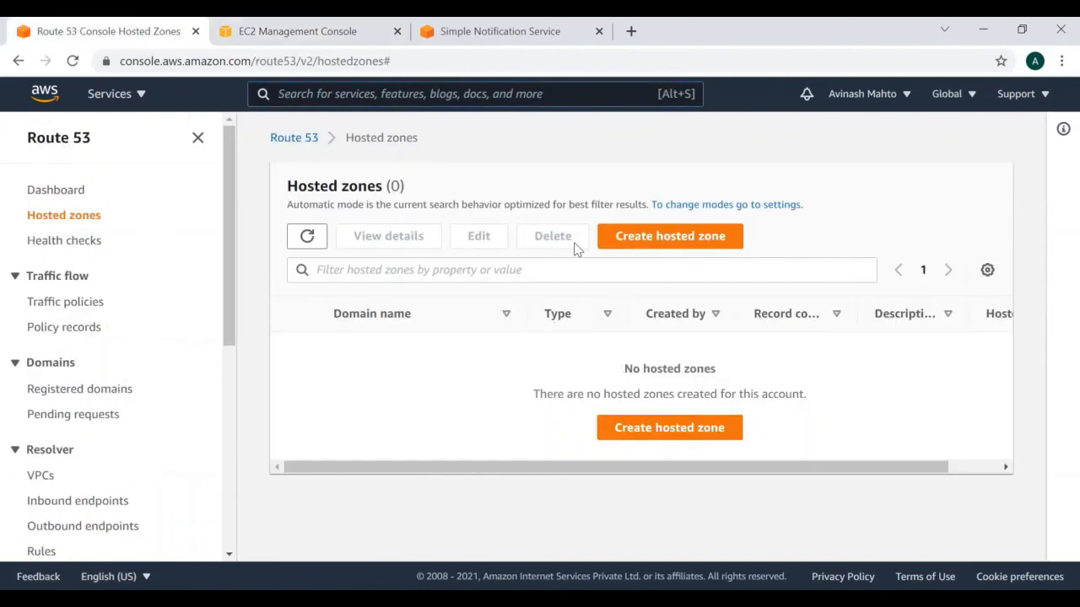
left_click(295, 28)
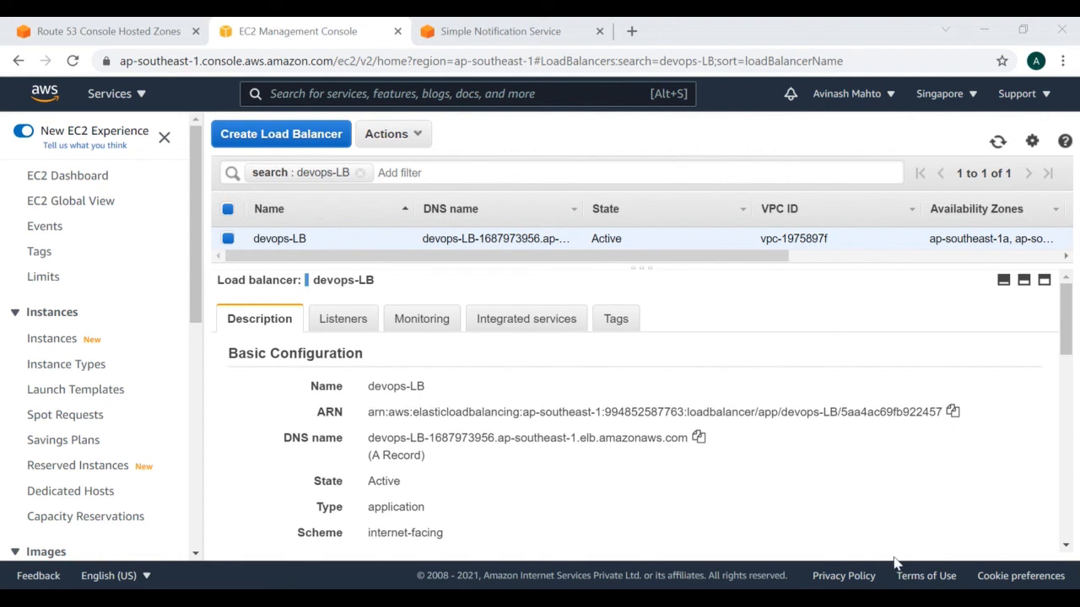
left_click(1006, 504)
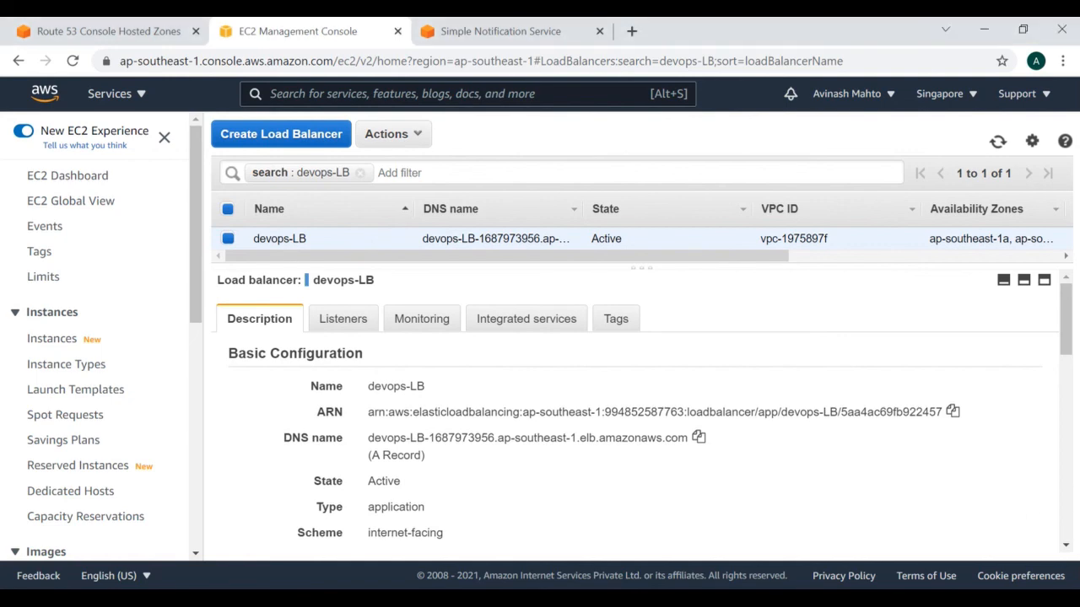